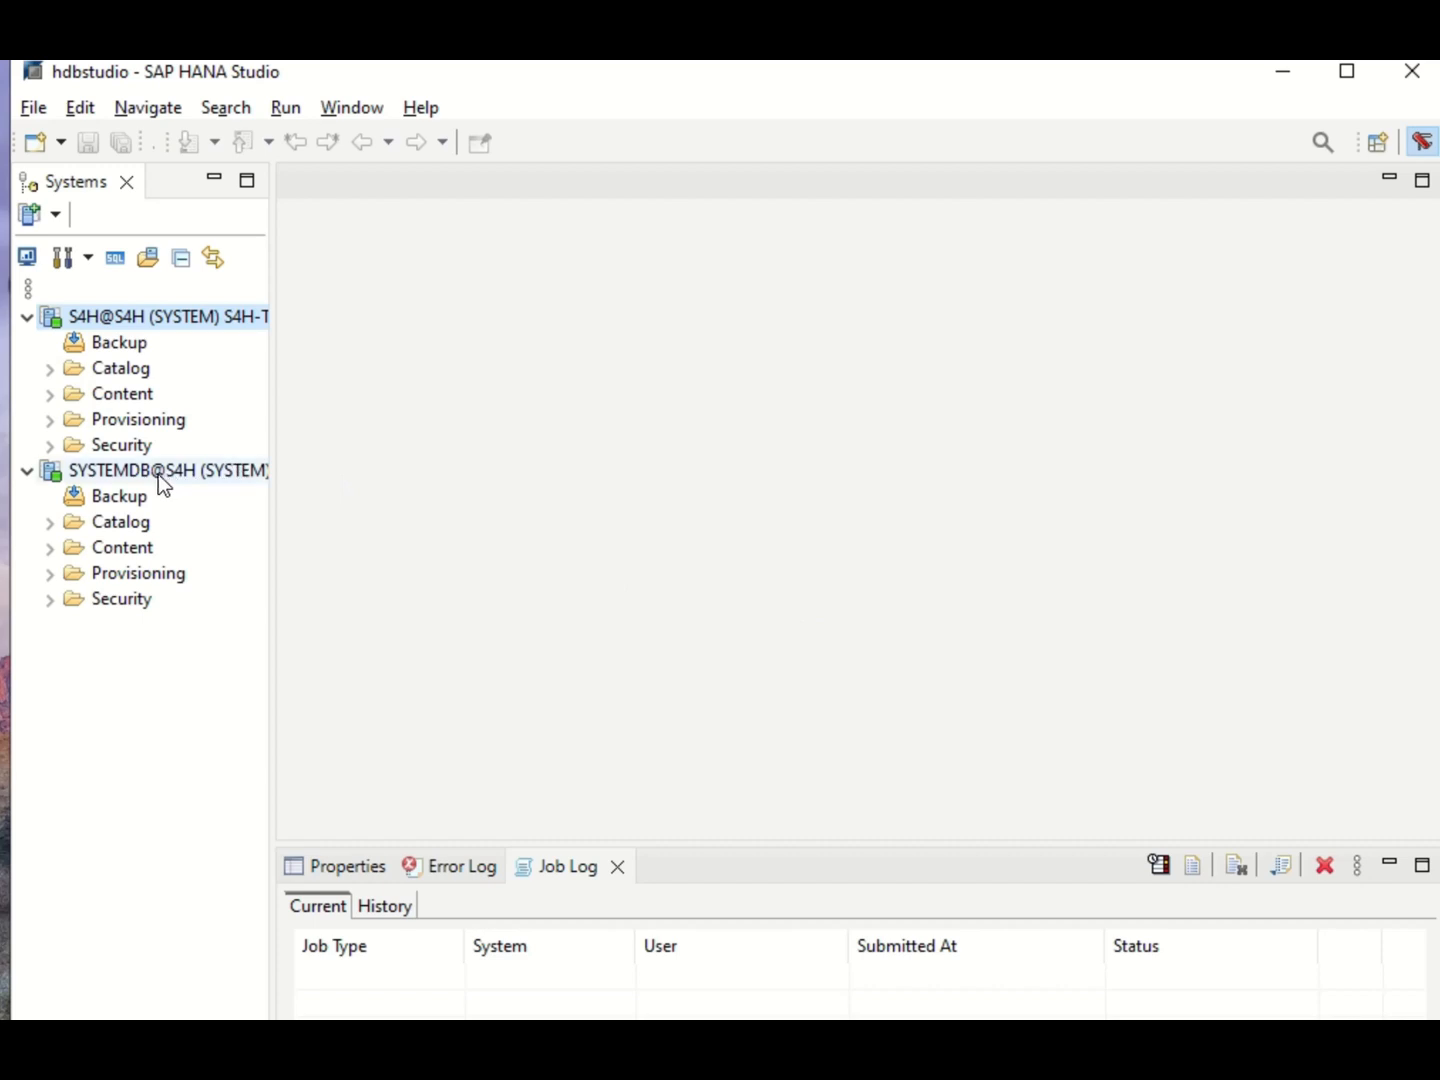
Open the administration overviews of the SYSTEMDB@S4H system database and the S4H@S4H tenant.
{"action": "left_click", "coordinate": [157, 472]}
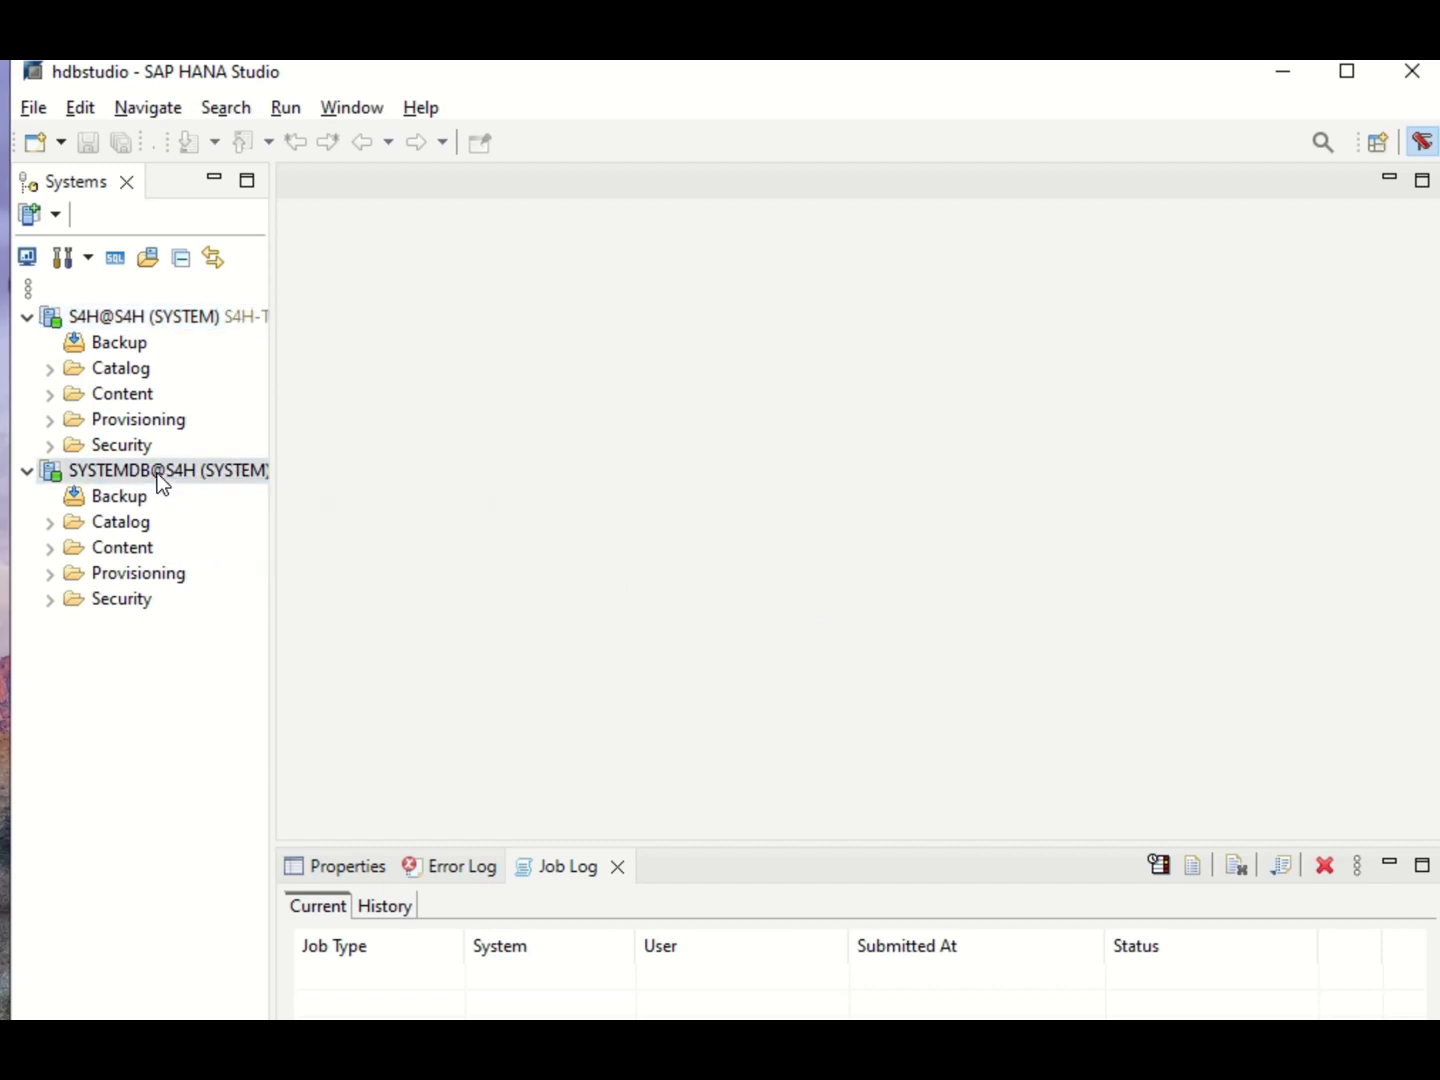
{"action": "double_click", "coordinate": [158, 472]}
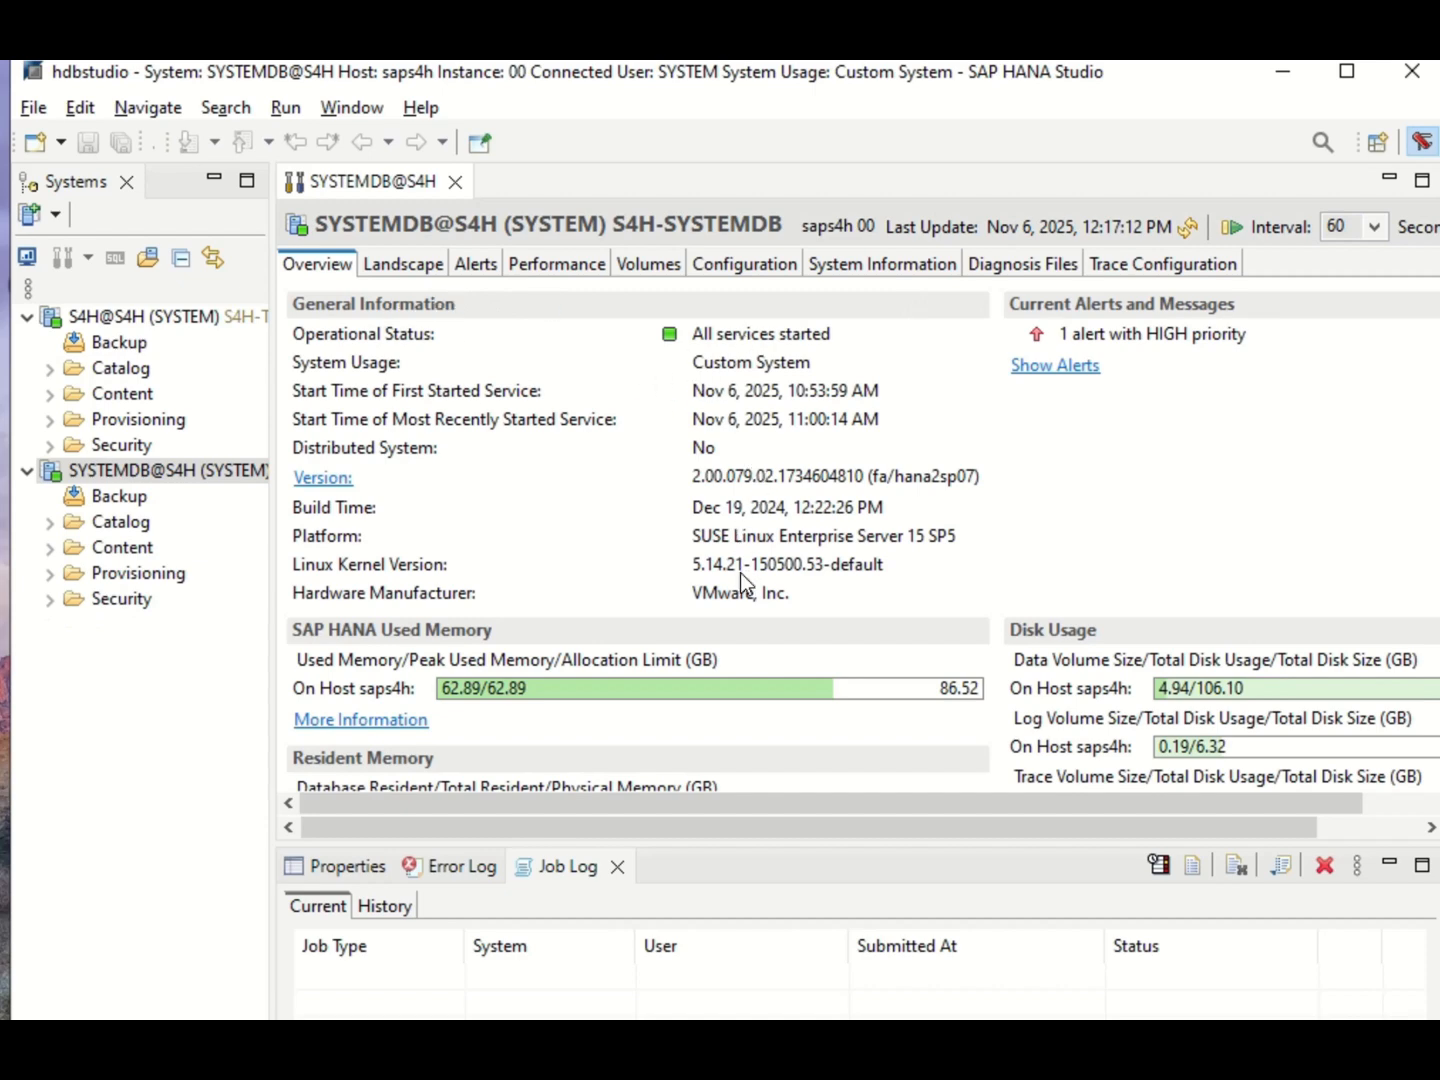
{"action": "left_click", "coordinate": [88, 319]}
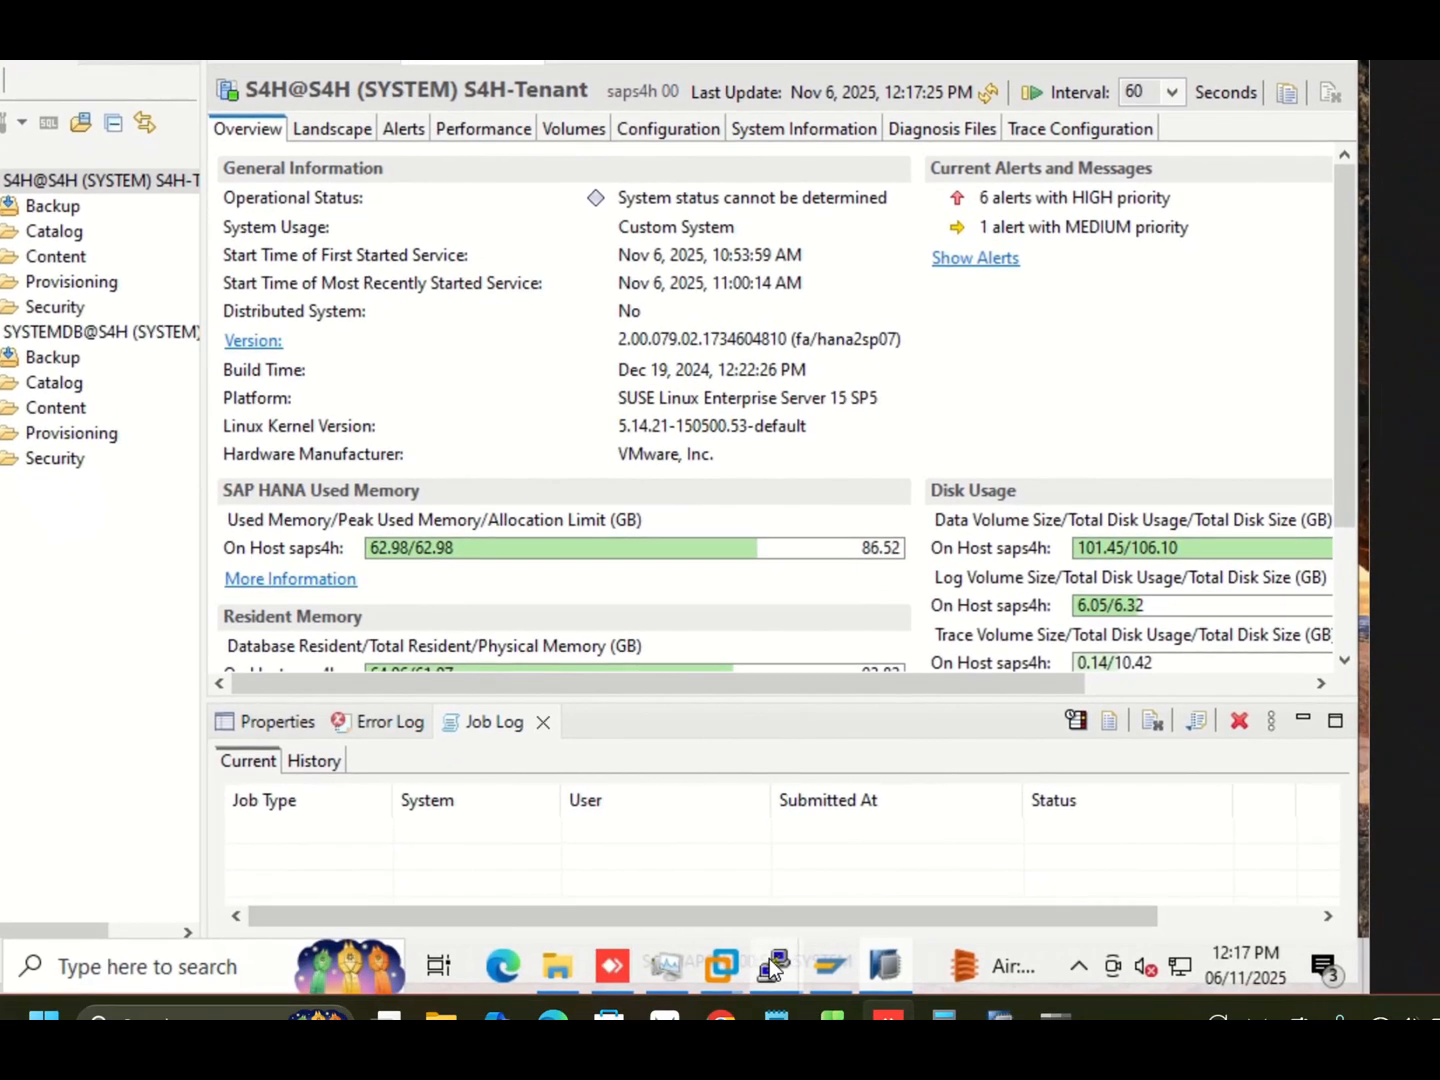
Switch to the saps4h PuTTY session and clear the terminal.
{"action": "mouse_move", "coordinate": [770, 958]}
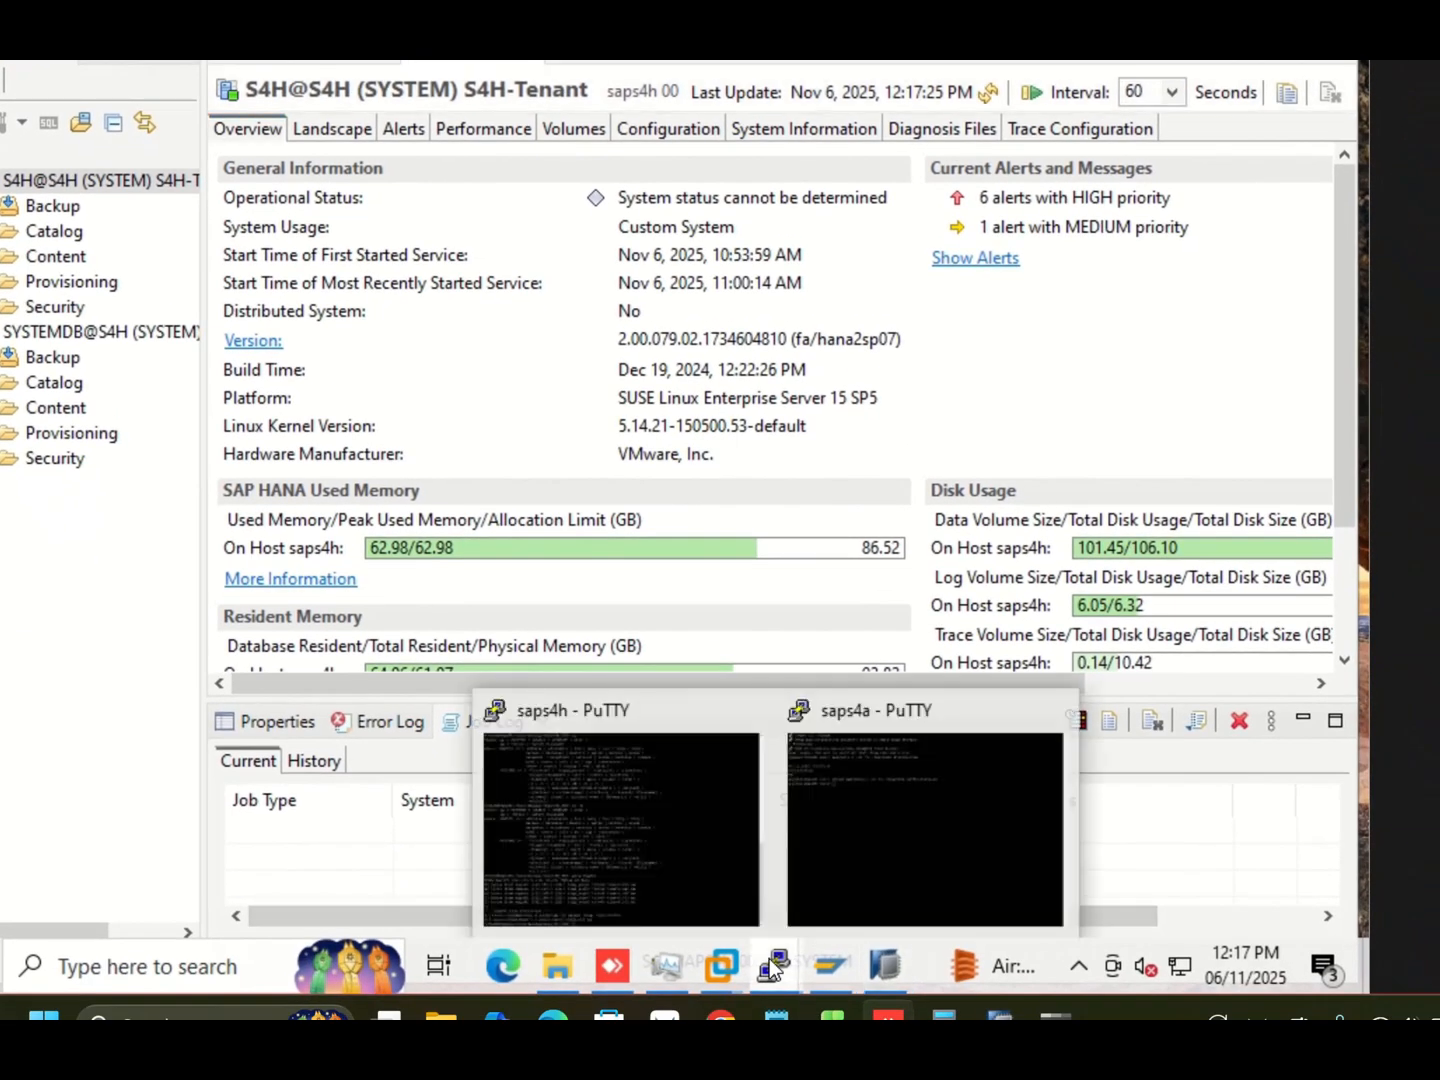
{"action": "left_click", "coordinate": [656, 845]}
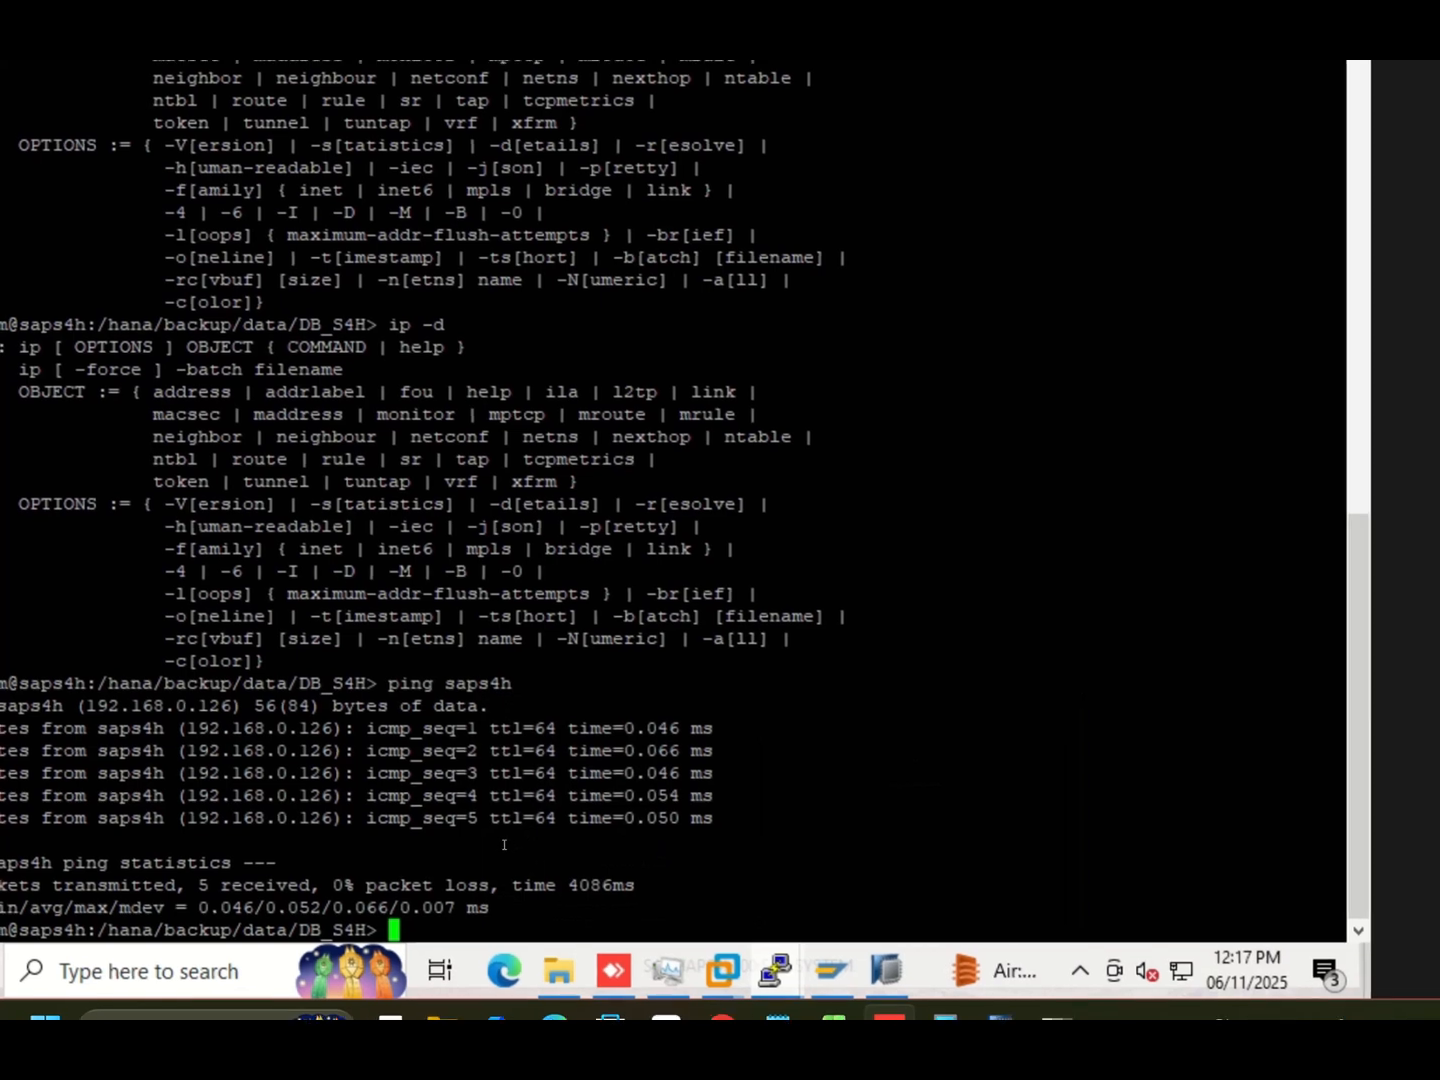
{"action": "type", "text": "clear"}
{"action": "key", "text": "Return"}
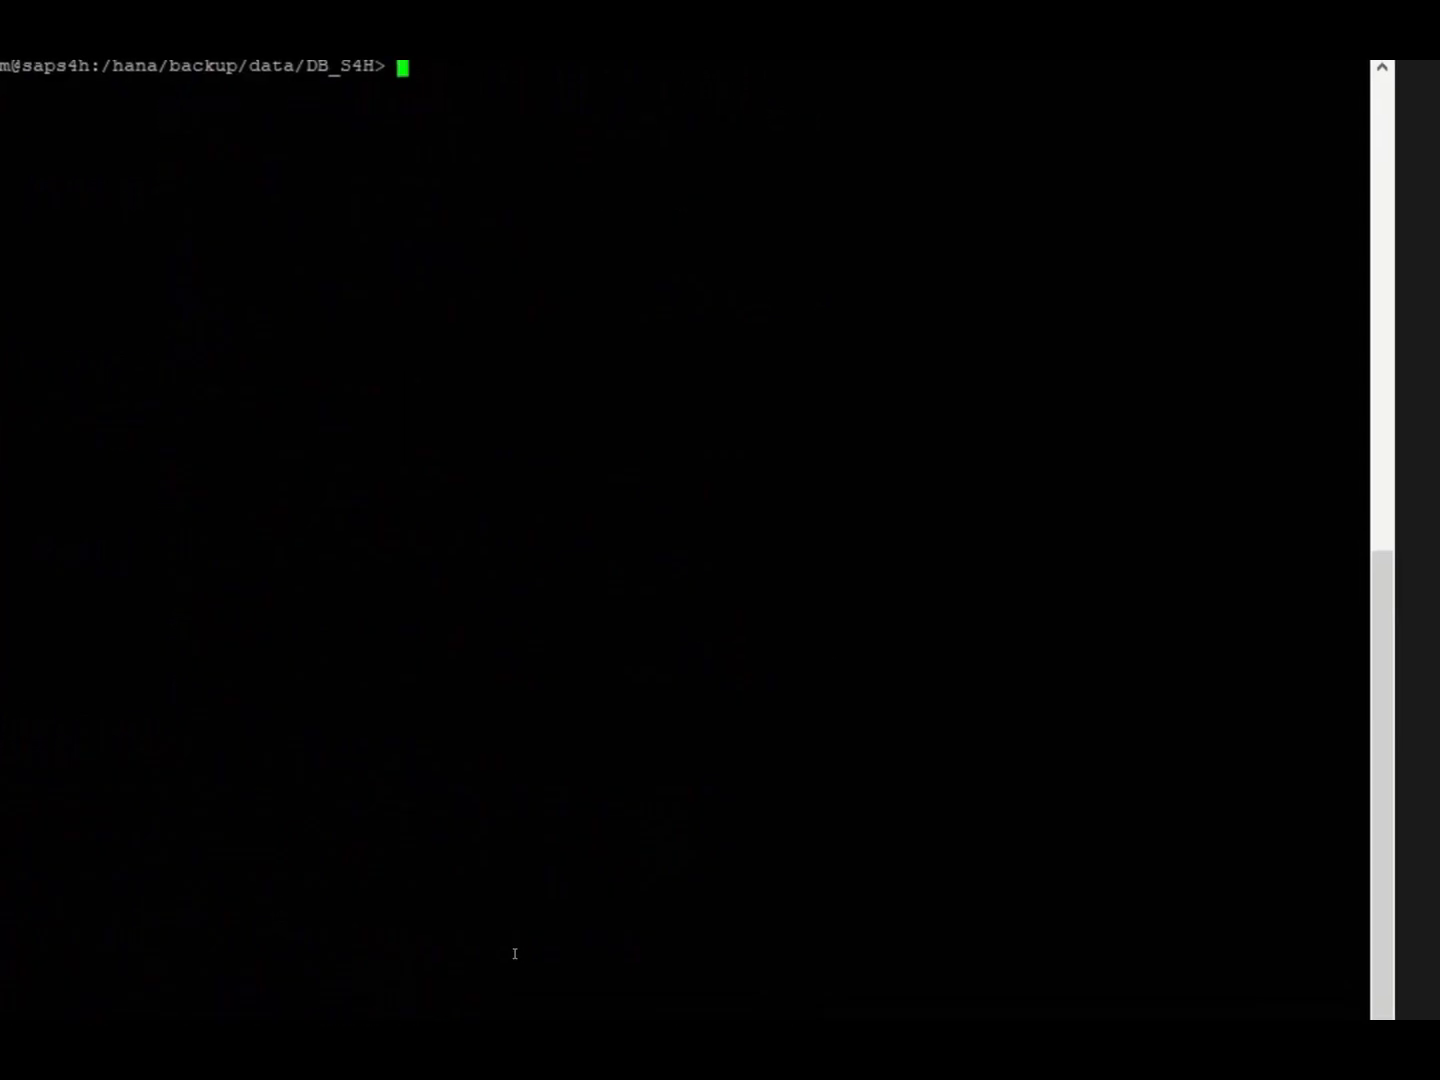
Change to the /hana/backup/data/ directory and list its contents with ls -ltr.
{"action": "type", "text": "cd /hana/"}
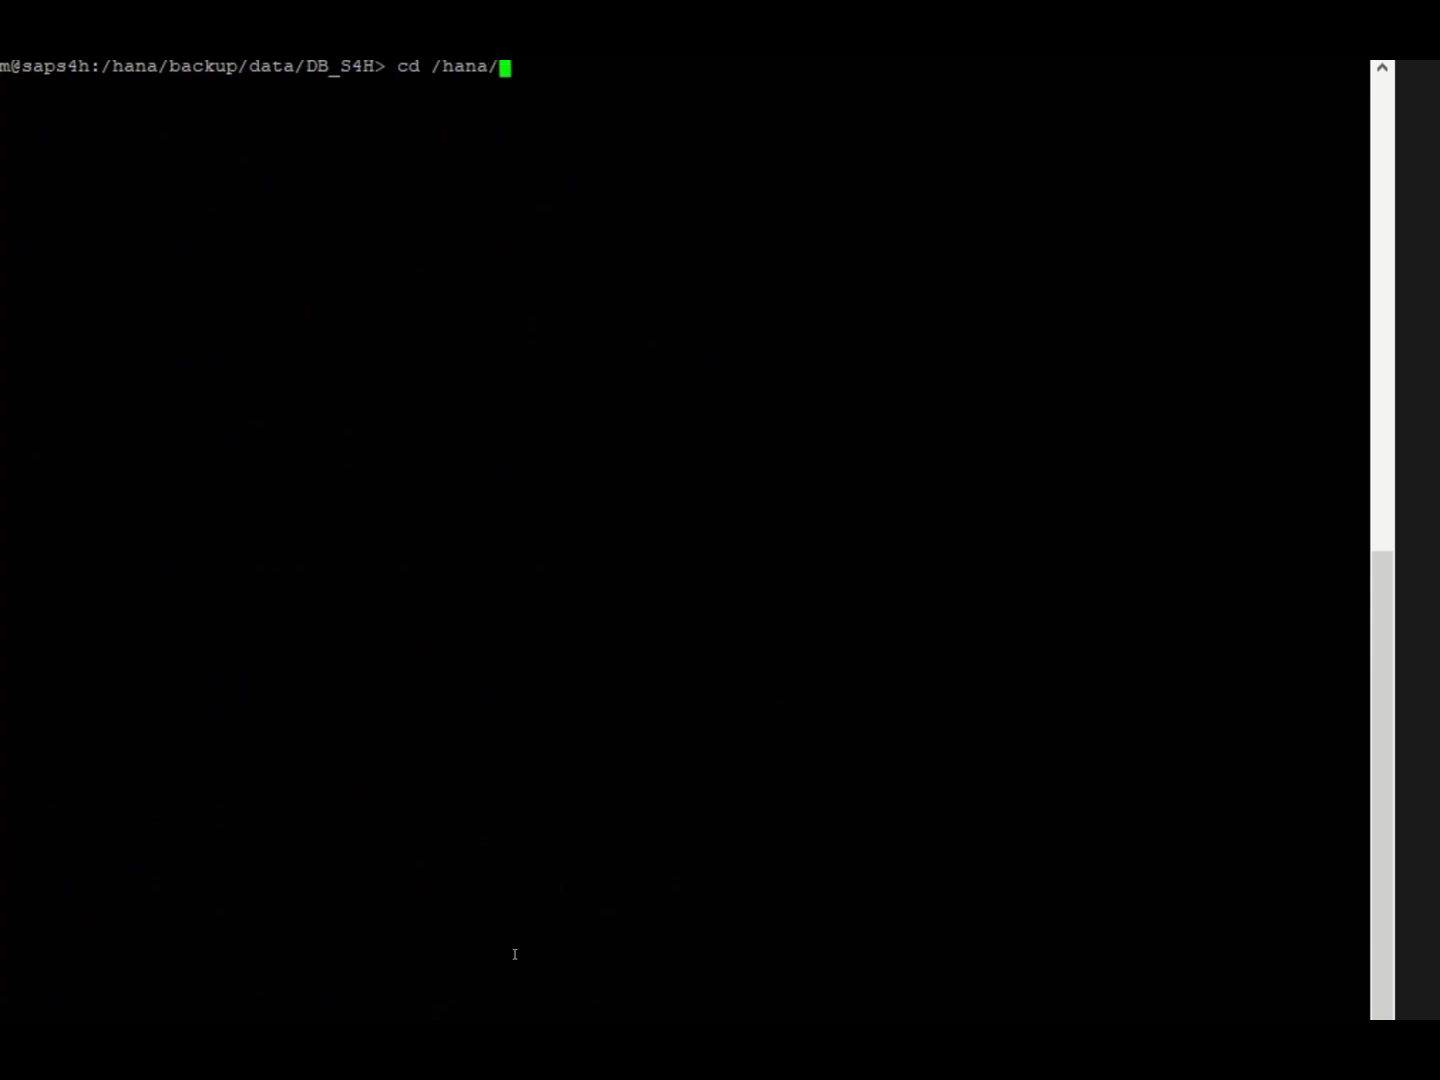
{"action": "type", "text": "backup/data/"}
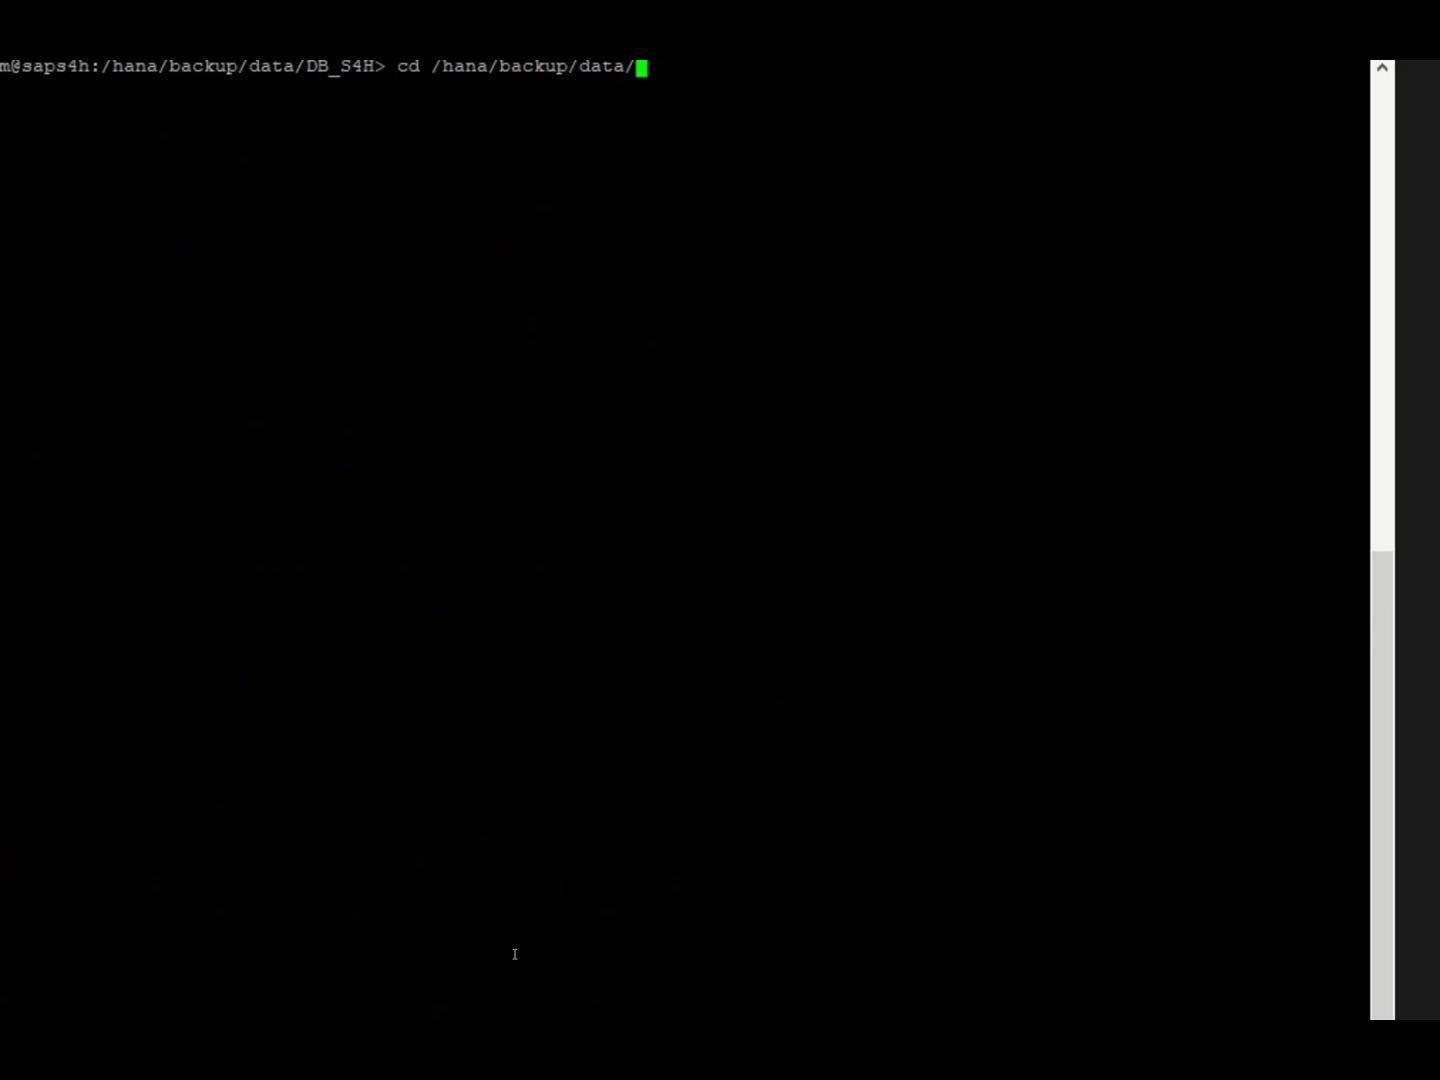
{"action": "key", "text": "Return"}
{"action": "type", "text": "ls -ltr"}
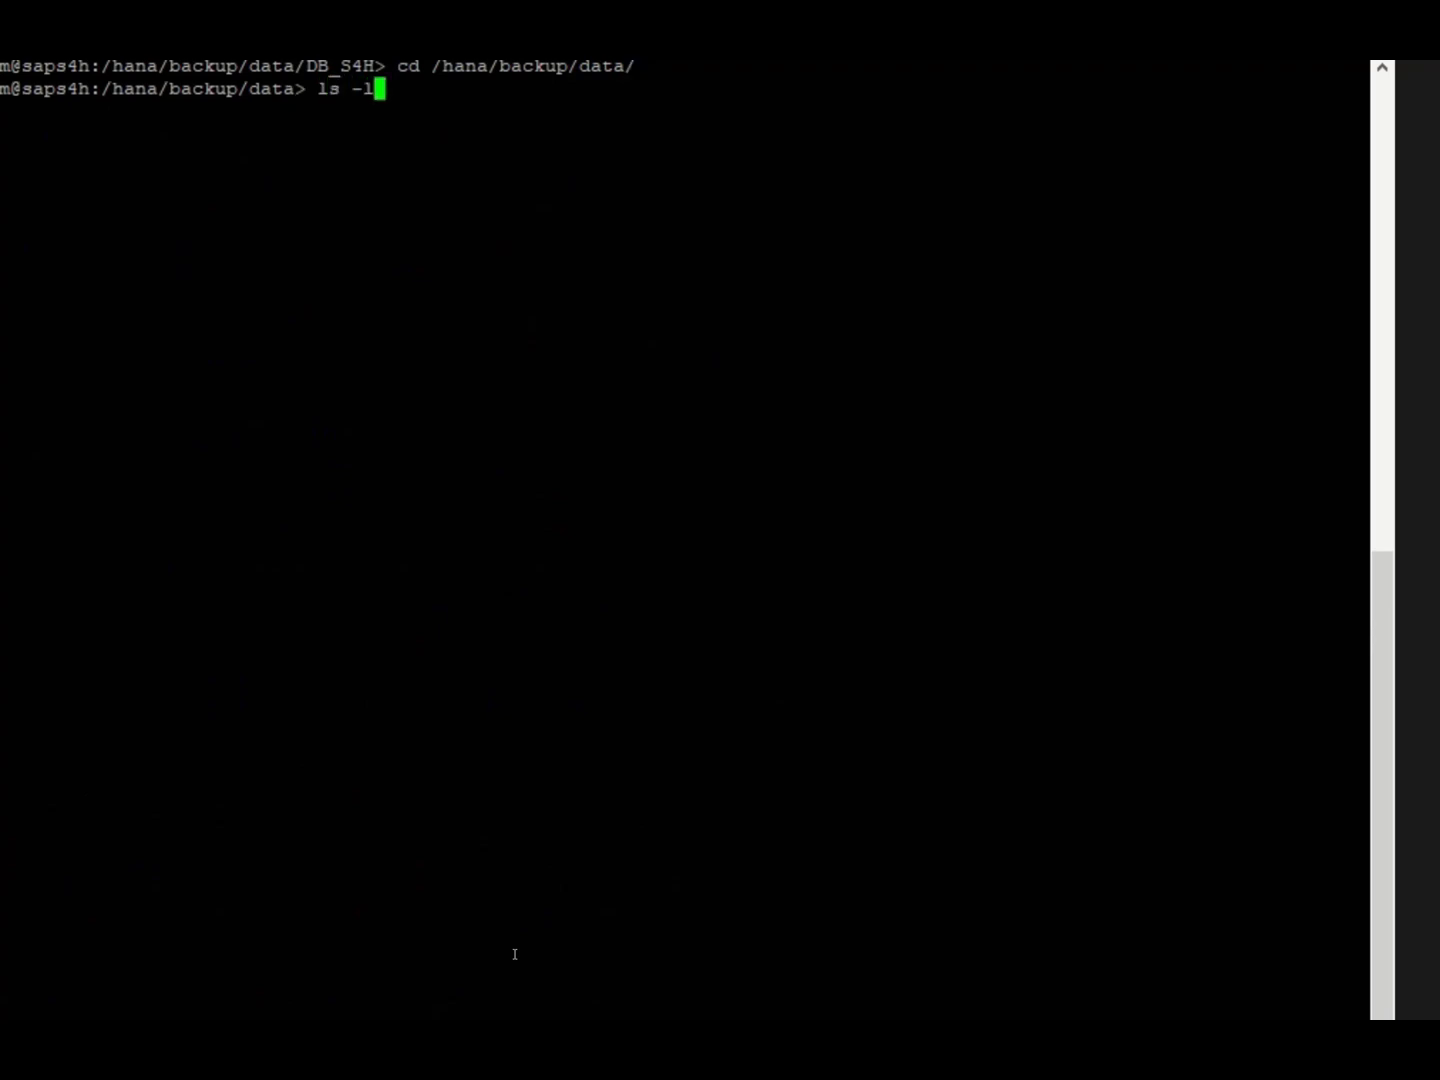
{"action": "key", "text": "Return"}
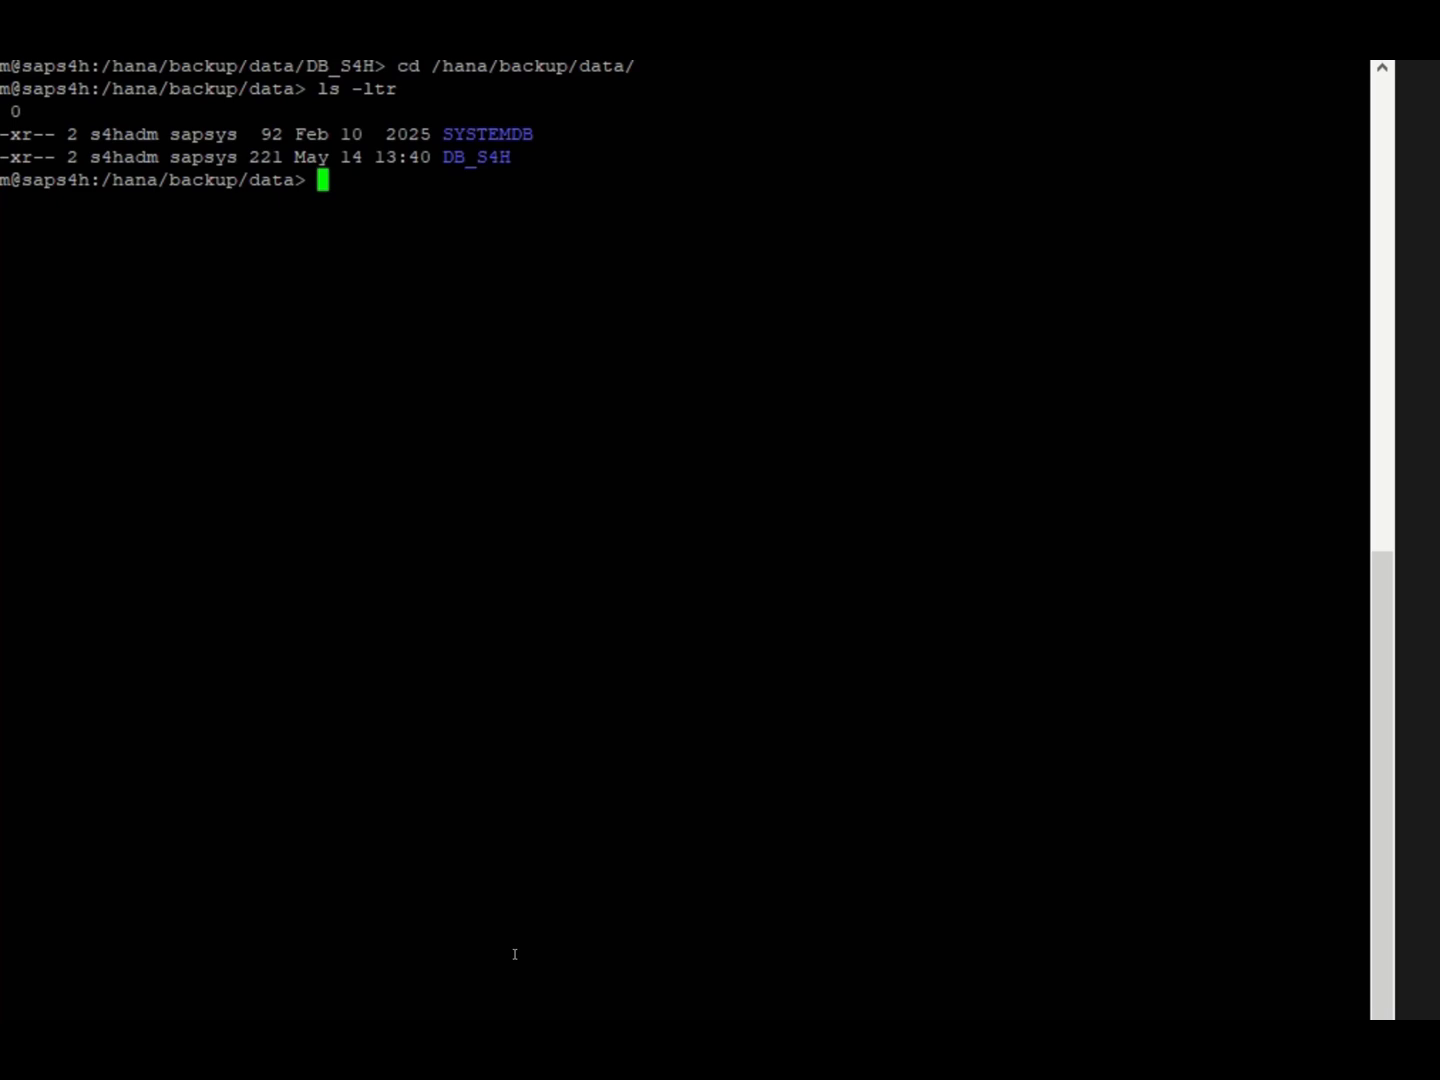
Go into the DB_S4H backup directory and list its files with ls -ltr.
{"action": "type", "text": "cd DB"}
{"action": "key", "text": "Tab"}
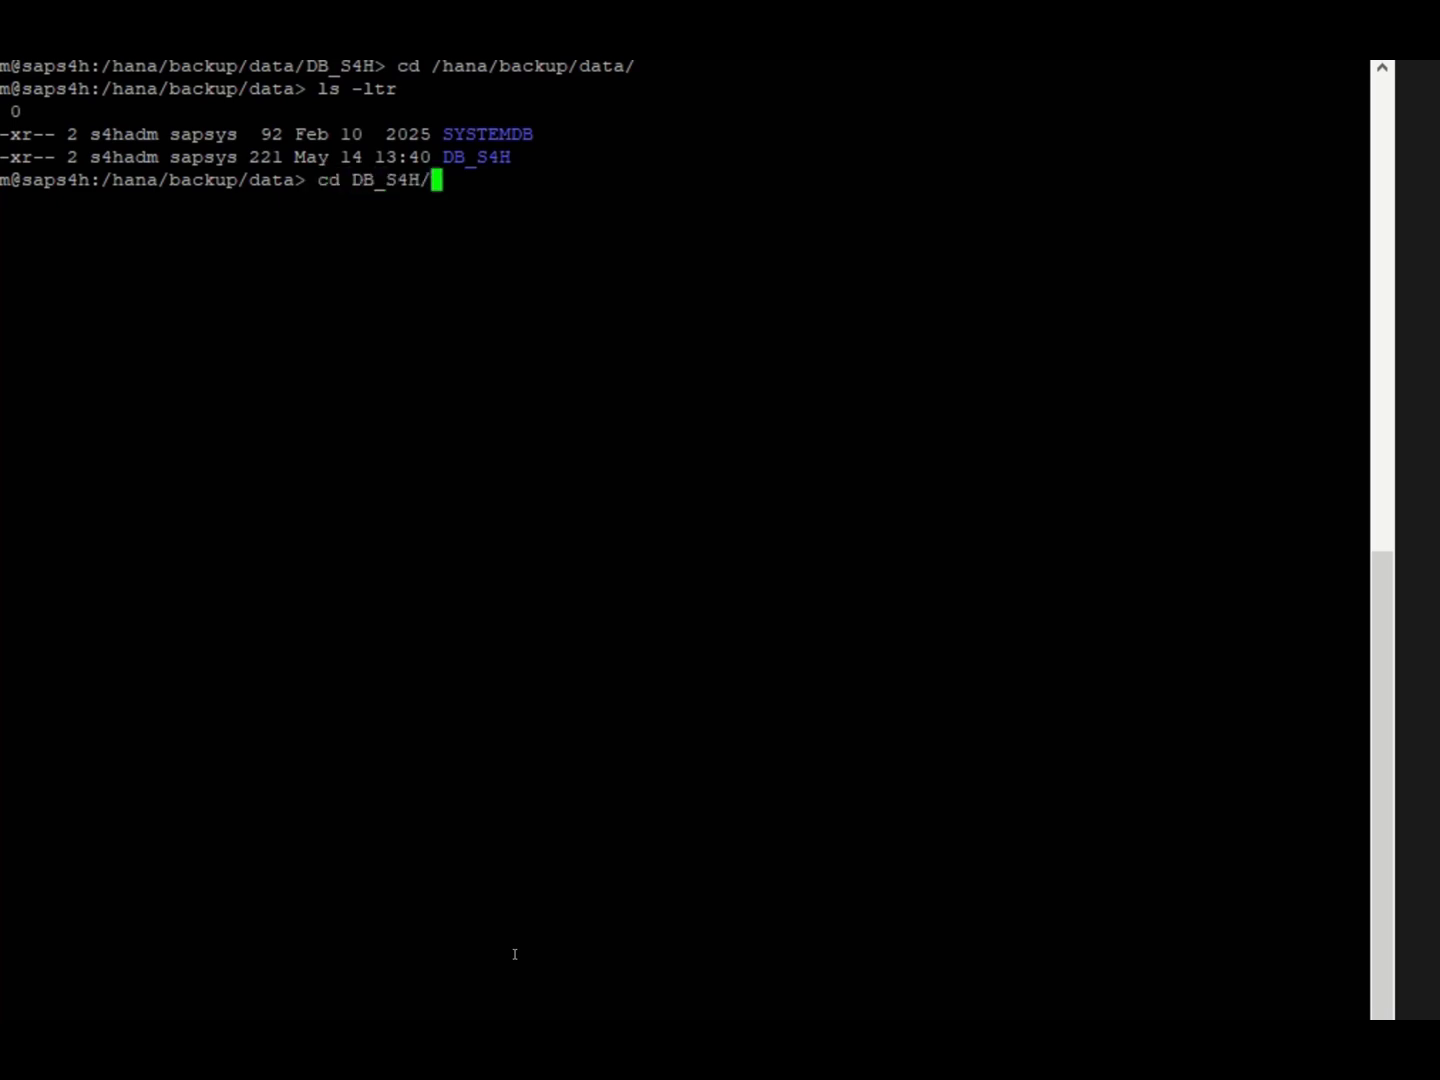
{"action": "key", "text": "Return"}
{"action": "type", "text": "ls -lt"}
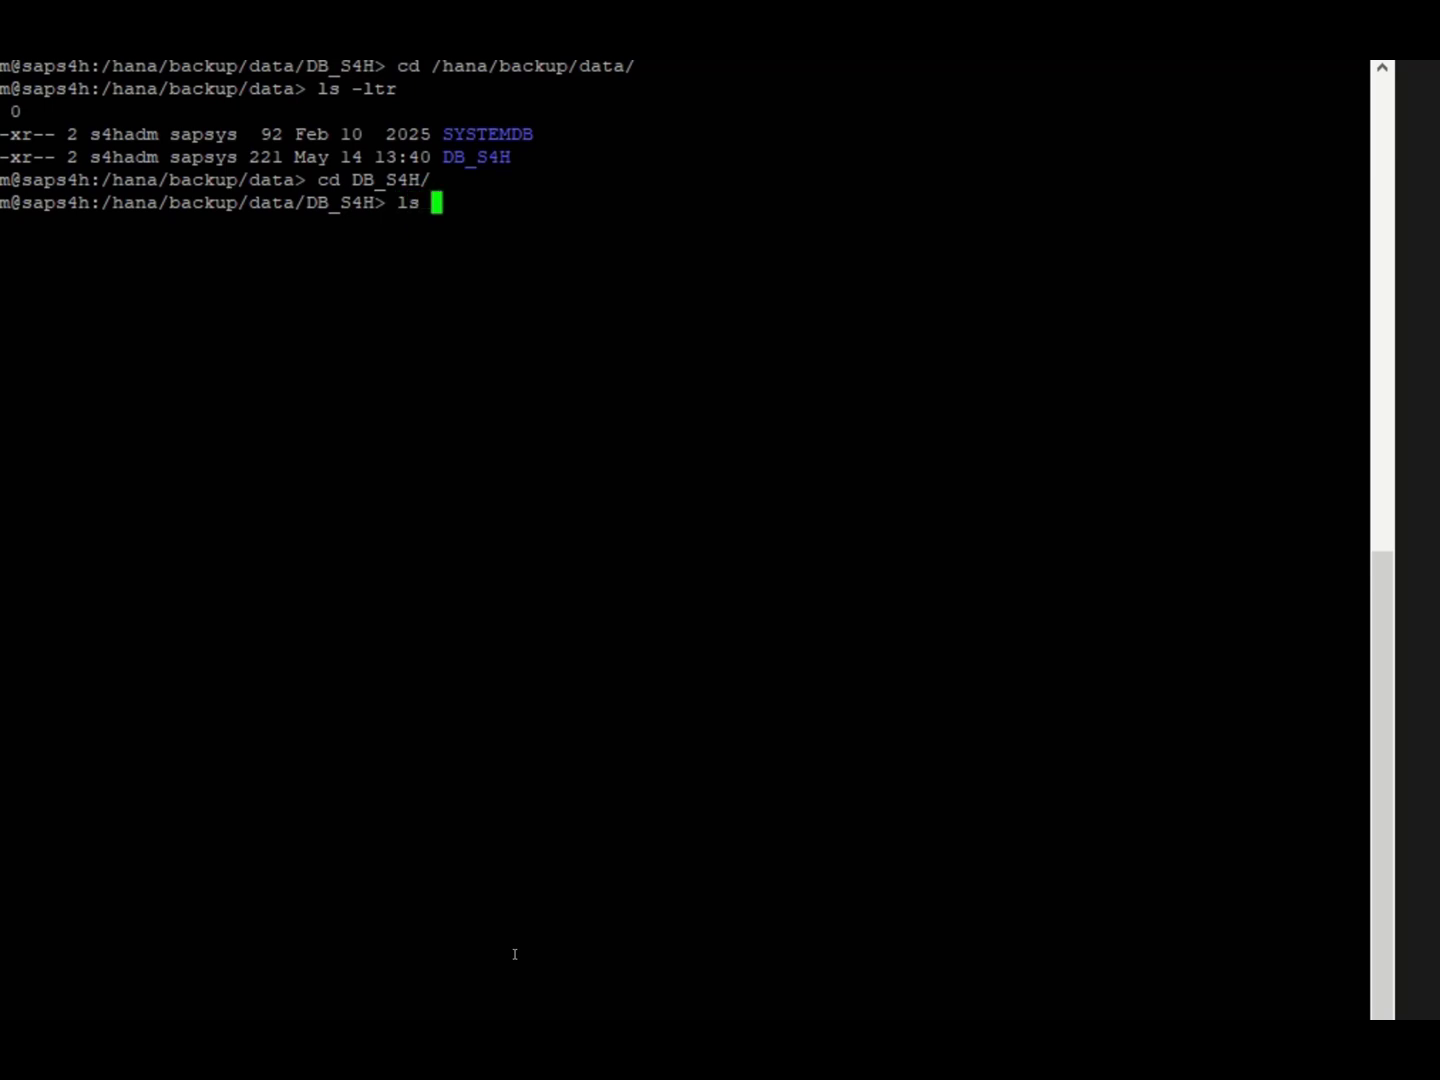
{"action": "type", "text": "r"}
{"action": "key", "text": "Return"}
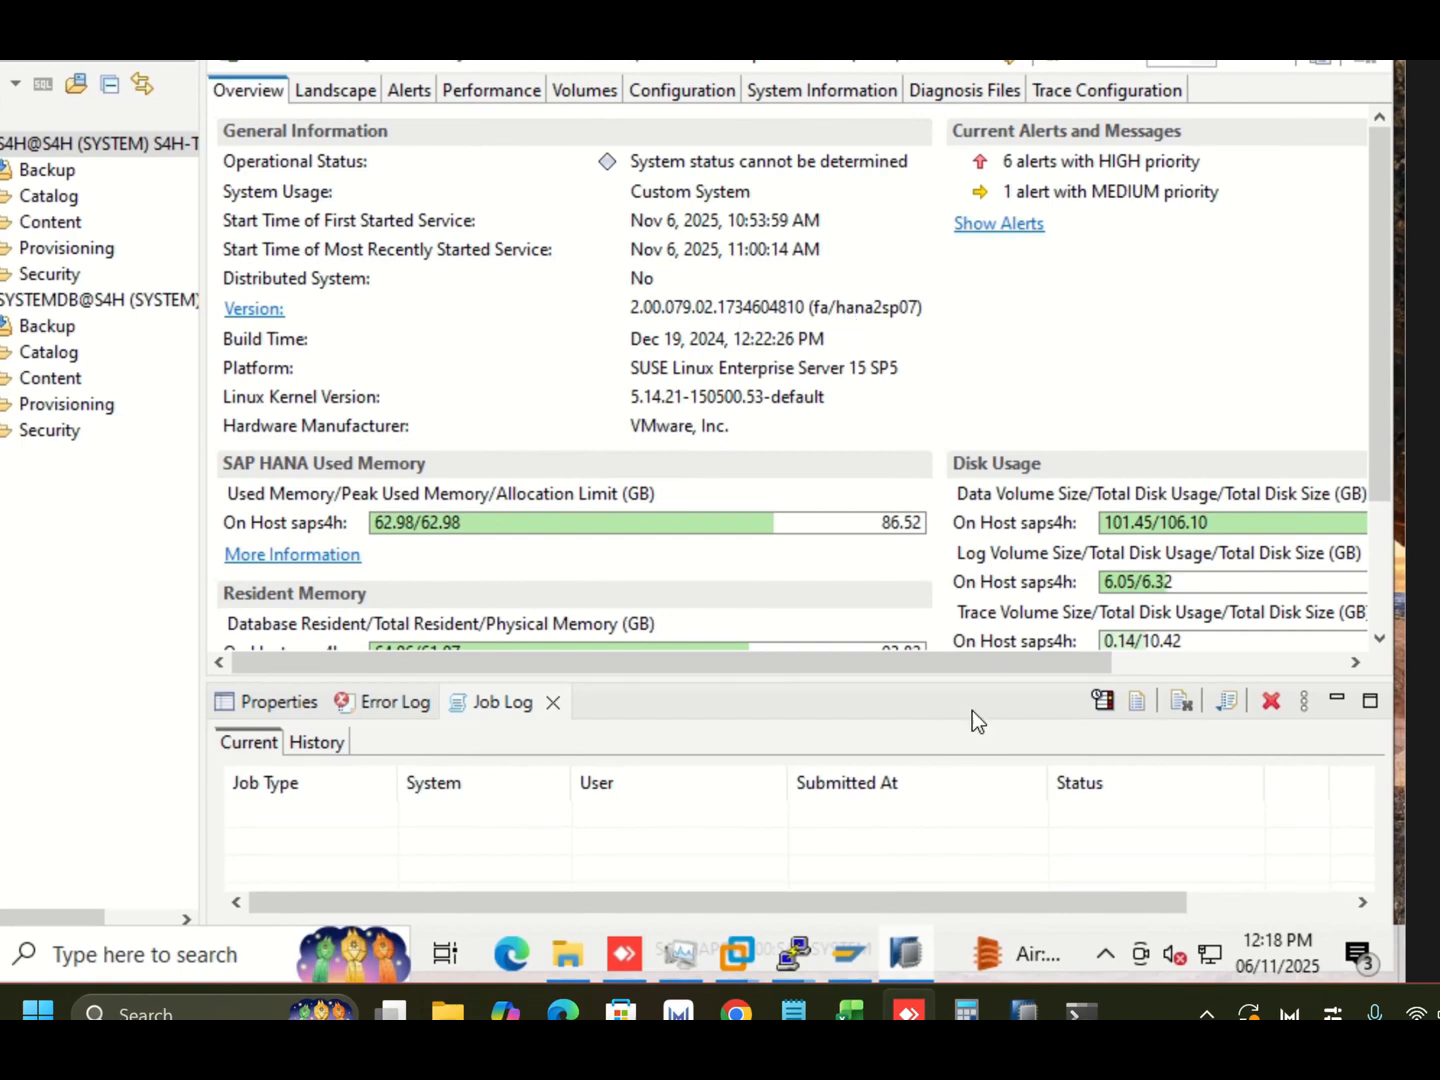
Switch to the saps4a PuTTY session and stop the SAP system with sapcontrol -nr 00 -function StopSystem.
{"action": "mouse_move", "coordinate": [796, 949]}
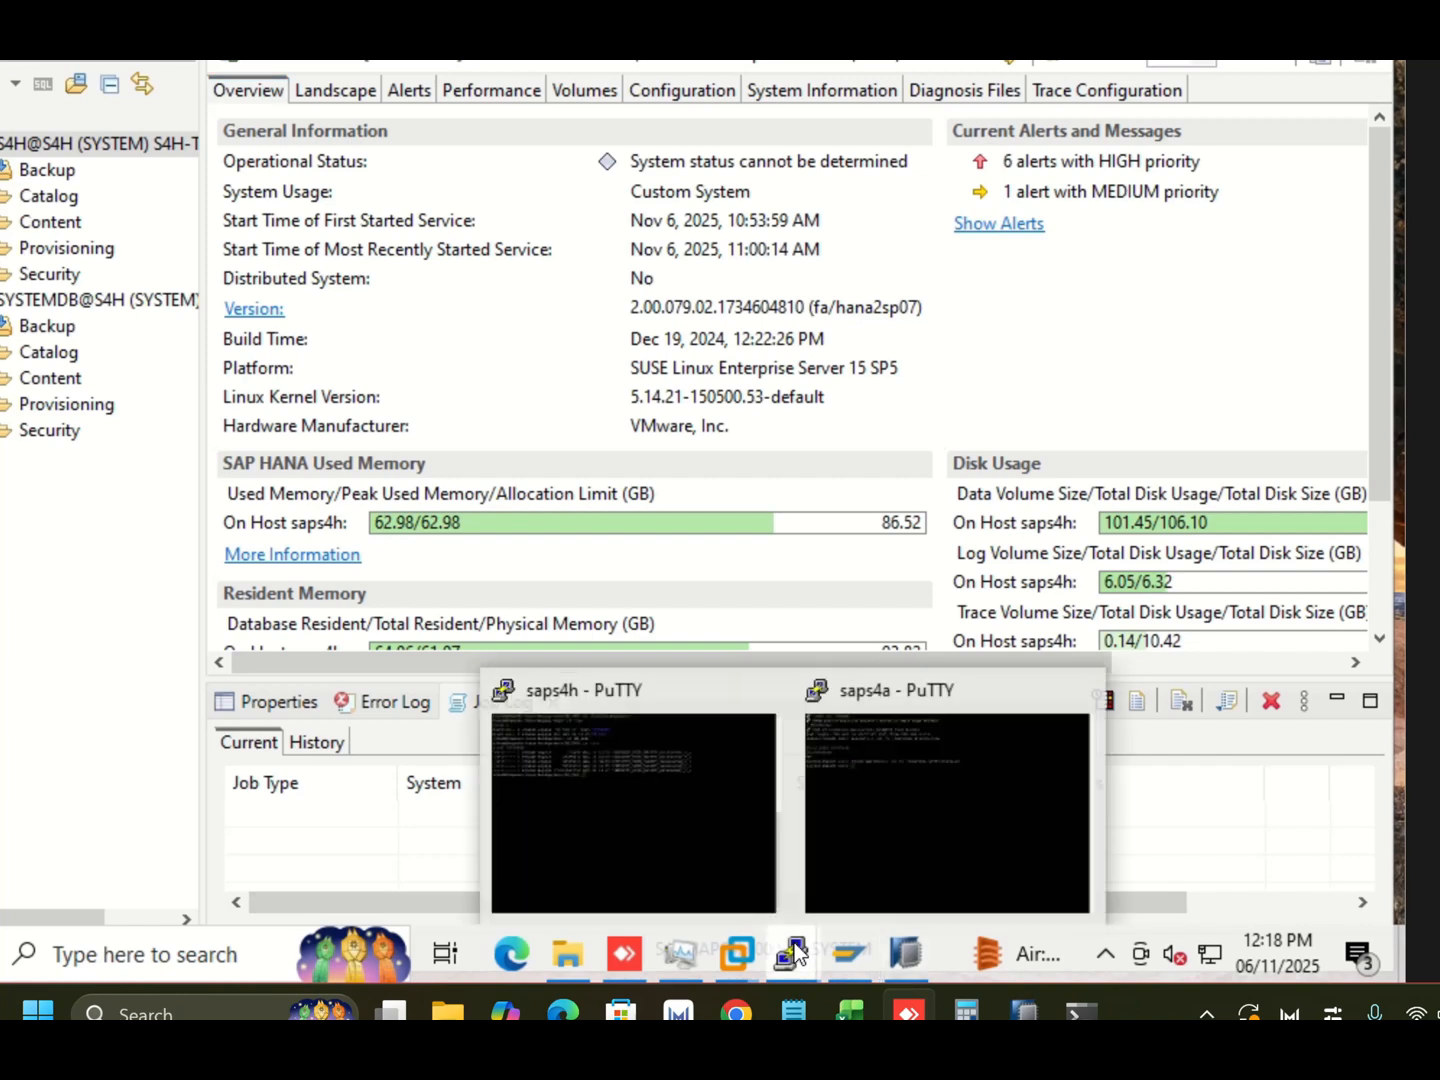
{"action": "left_click", "coordinate": [906, 784]}
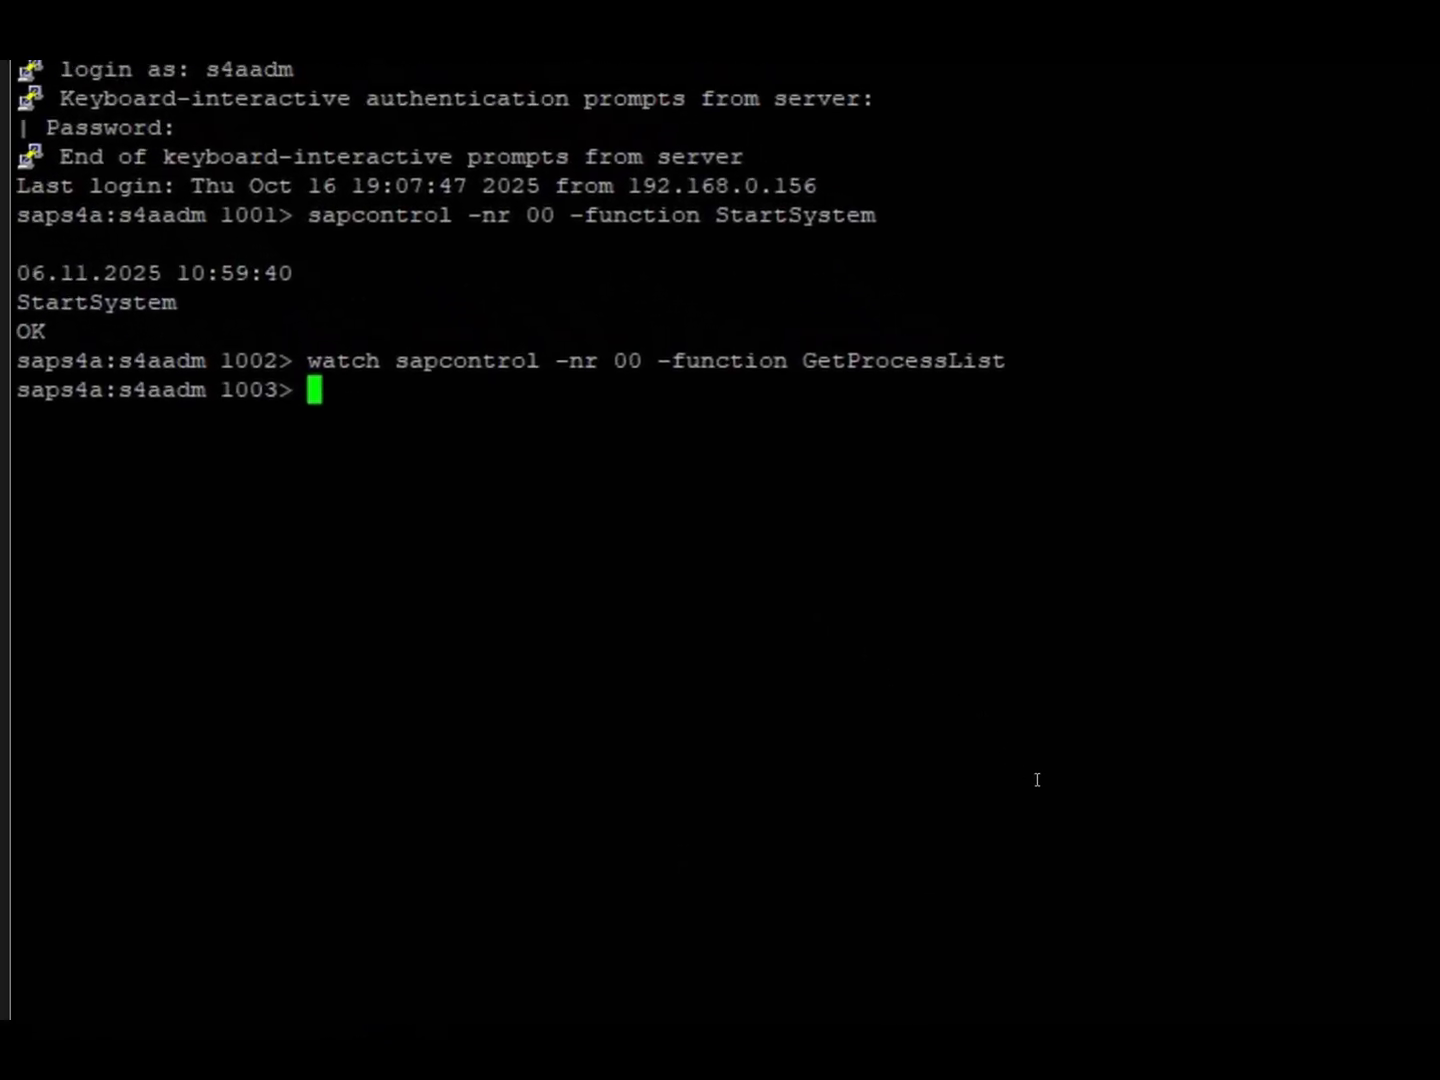
{"action": "type", "text": "sapcont"}
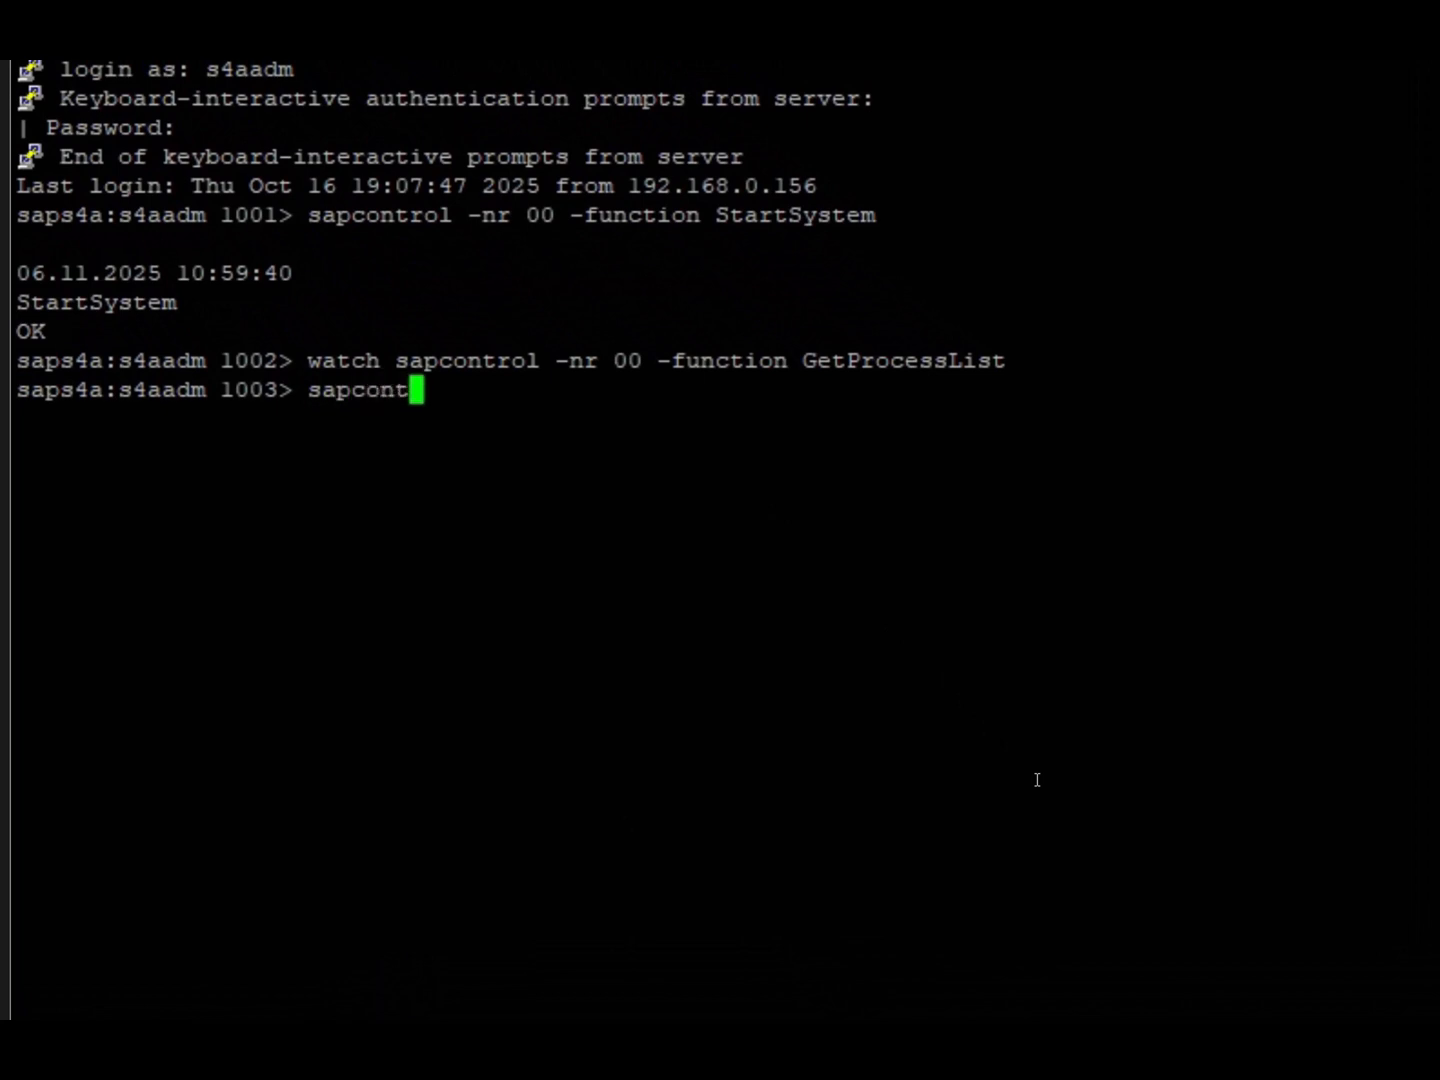
{"action": "type", "text": "rol -nr "}
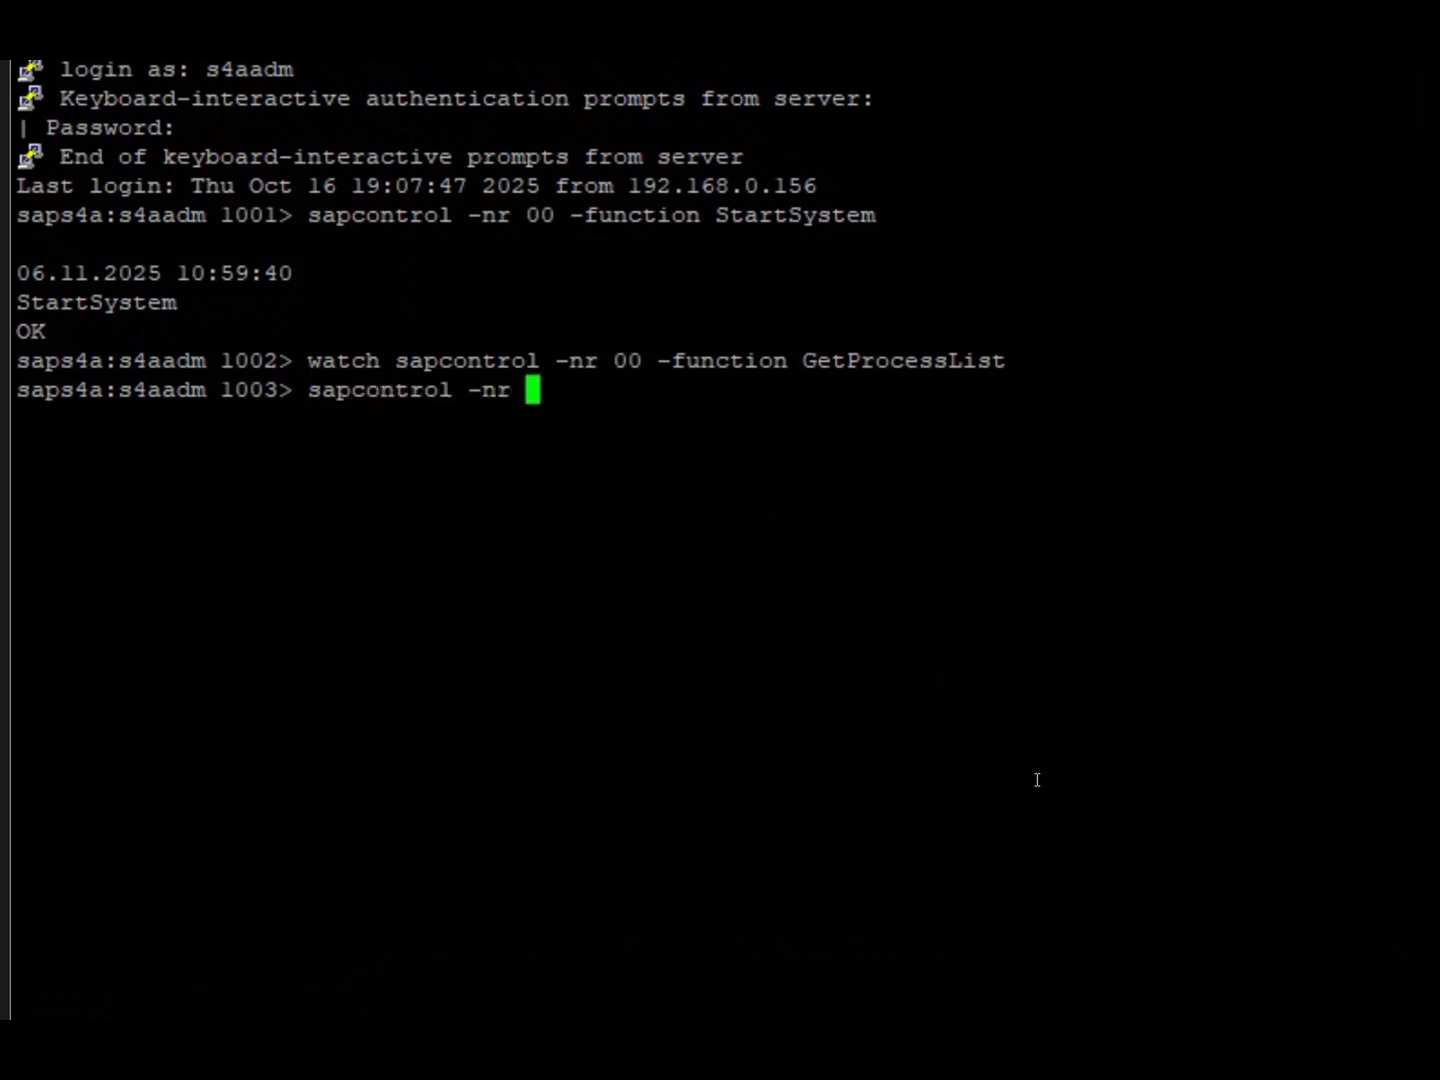
{"action": "type", "text": "00 -fu"}
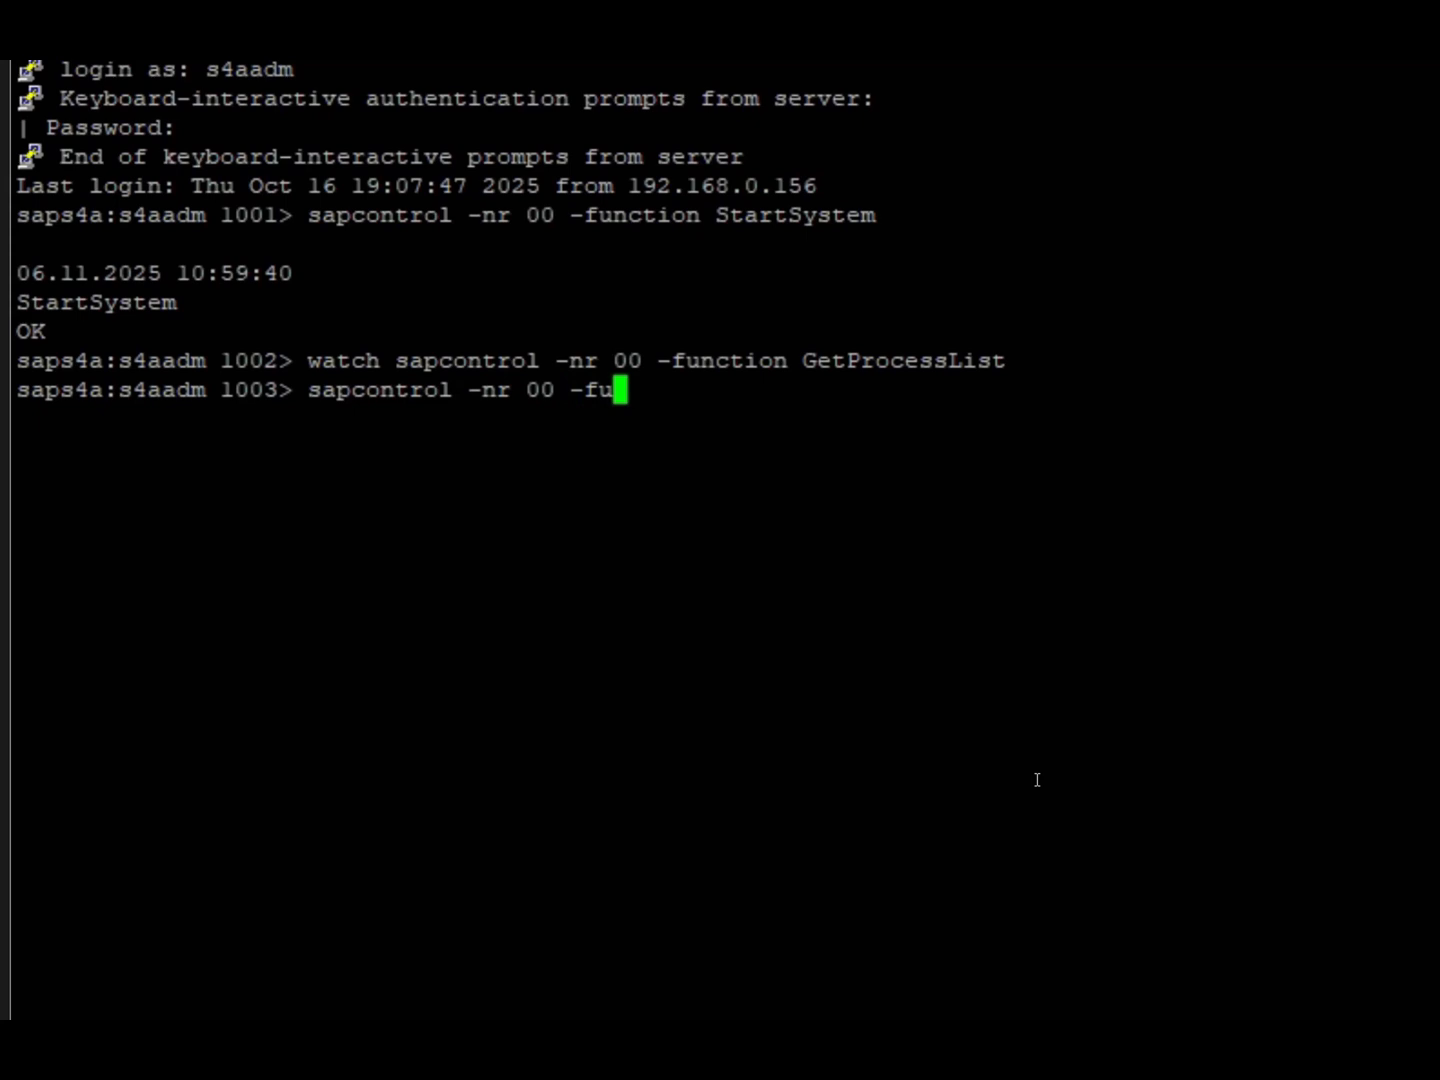
{"action": "type", "text": "nction St"}
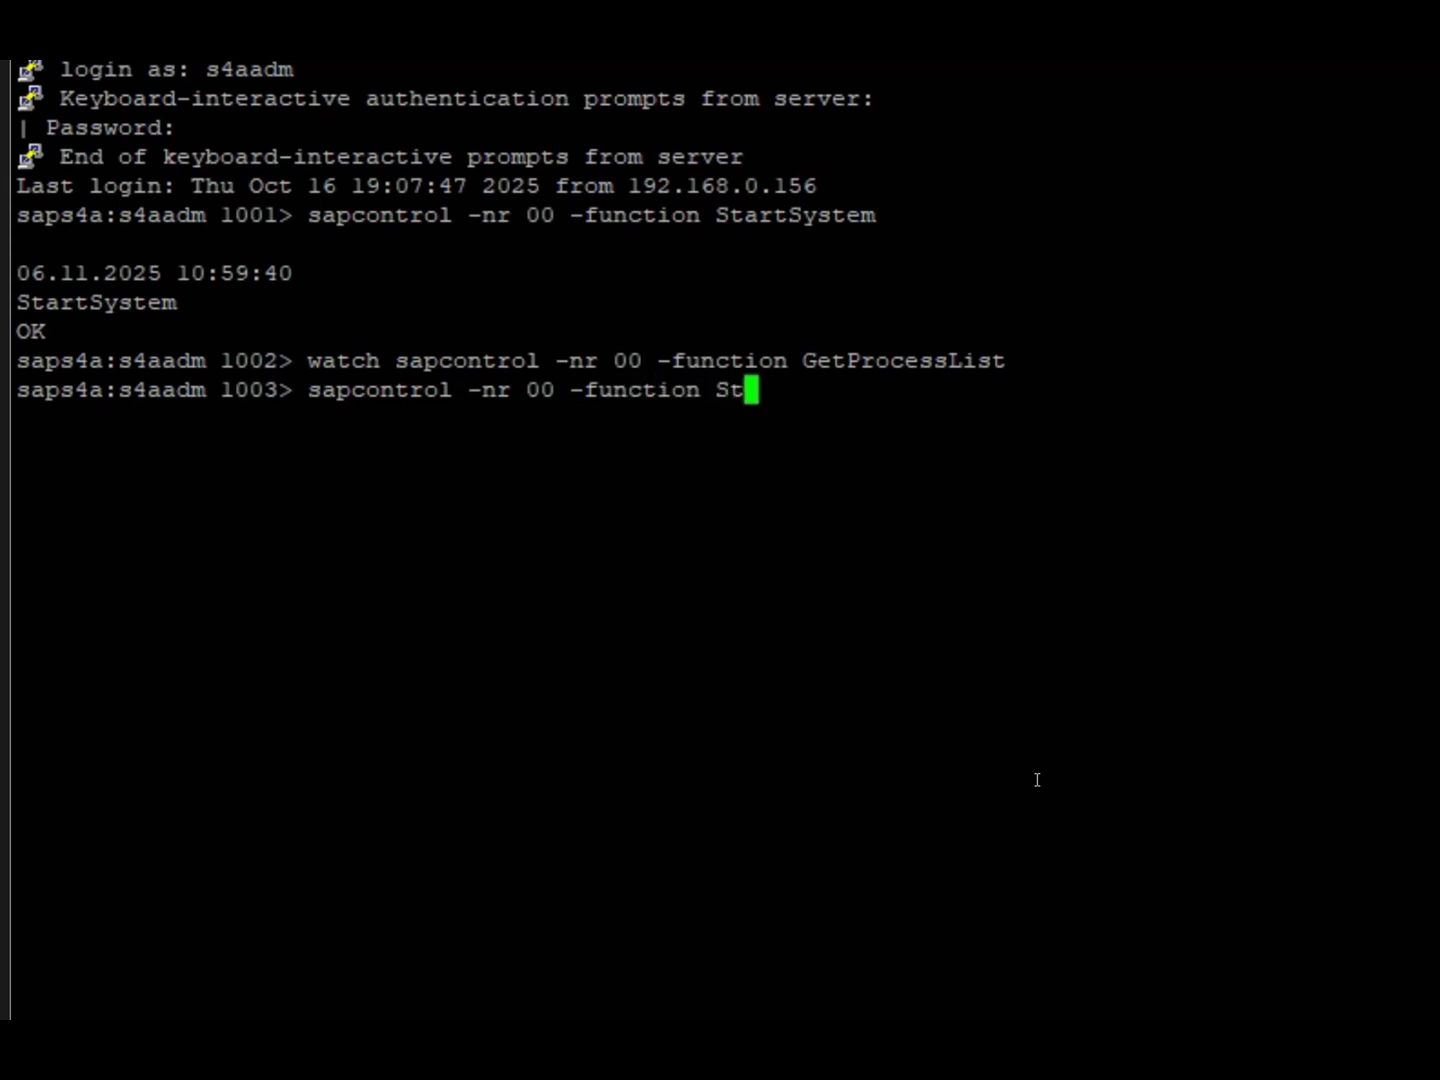
{"action": "type", "text": "opSystem"}
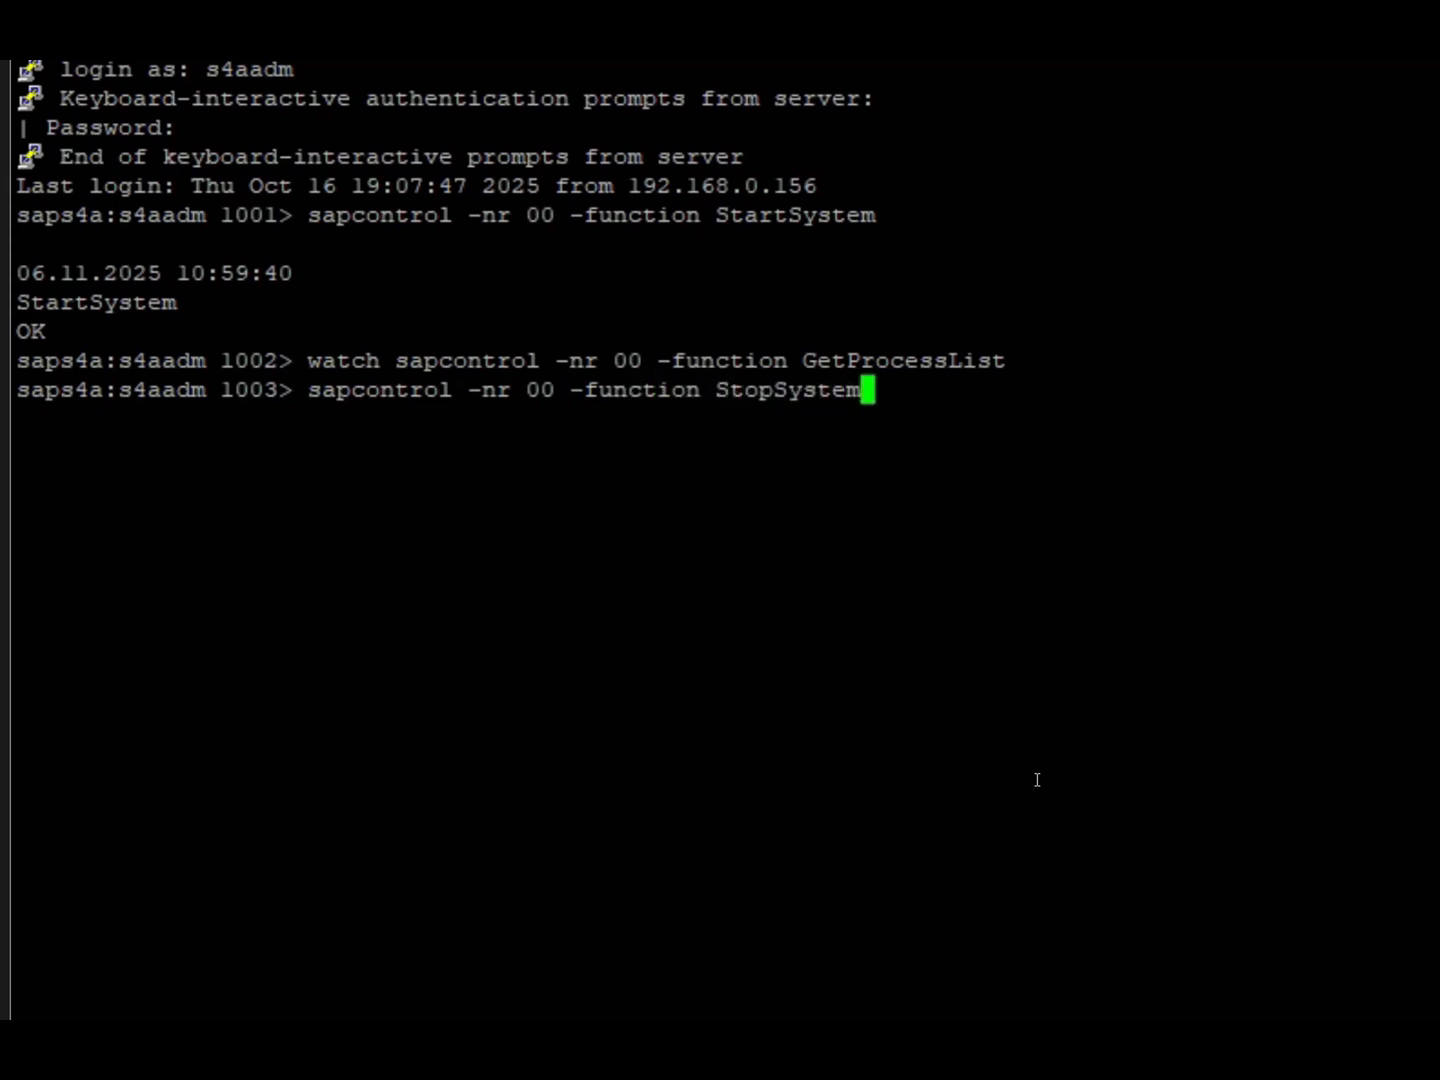
{"action": "key", "text": "Return"}
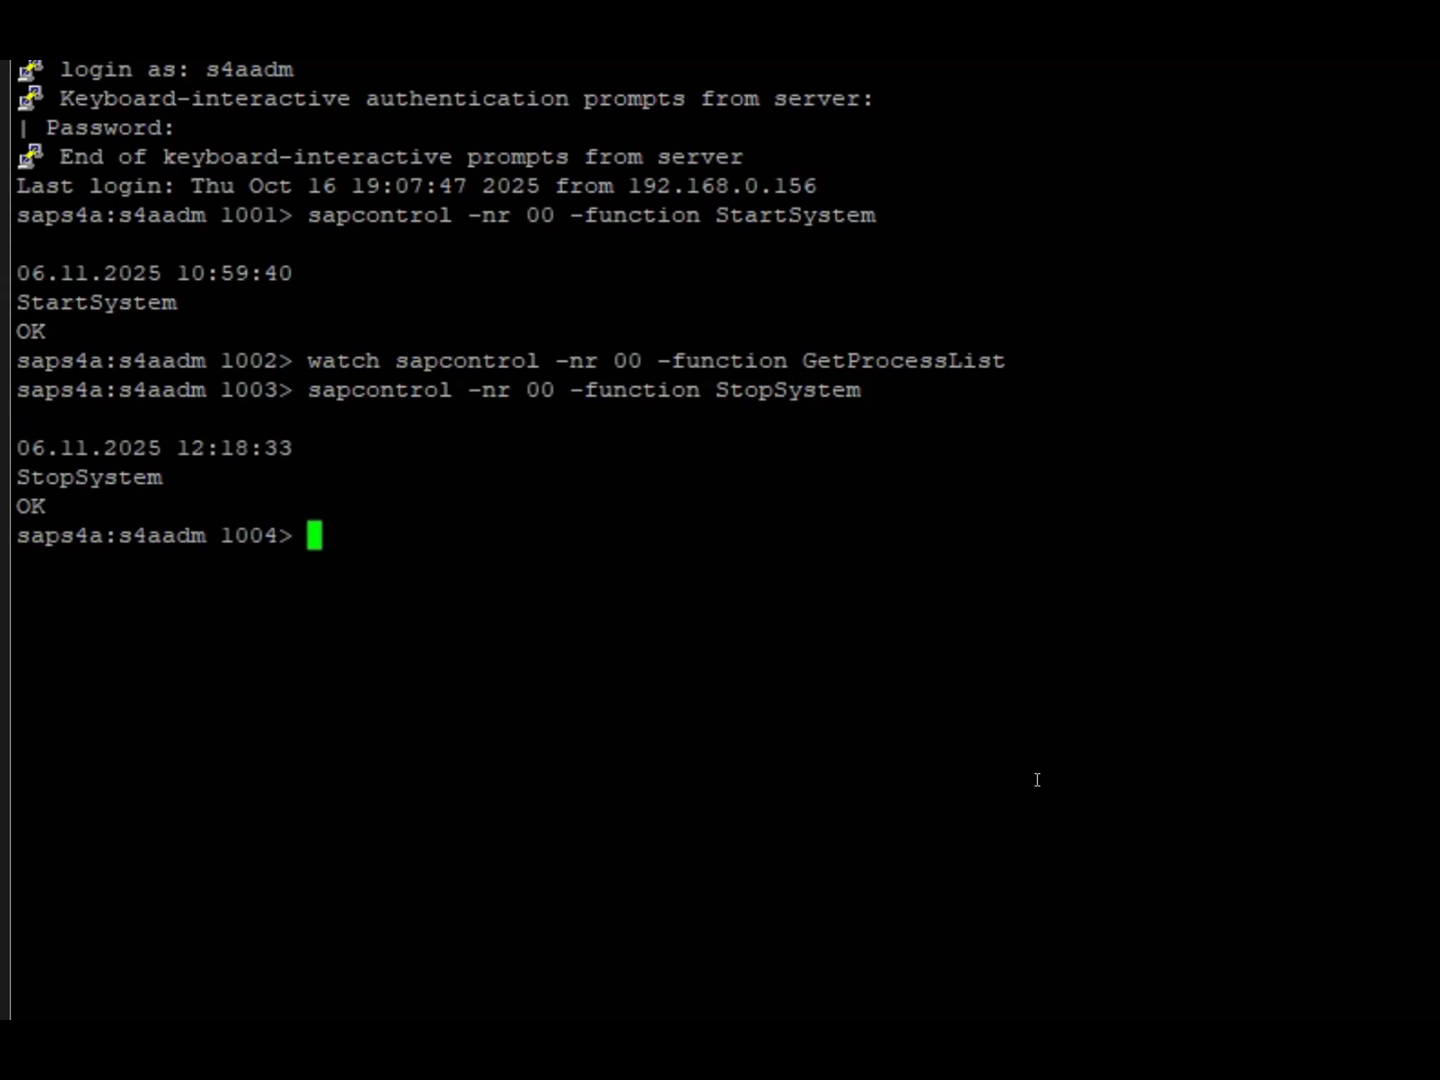
Monitor the shutdown with watch sapcontrol -nr 00 -function GetProcessList until all processes are stopped, and end the watch.
{"action": "type", "text": "watc"}
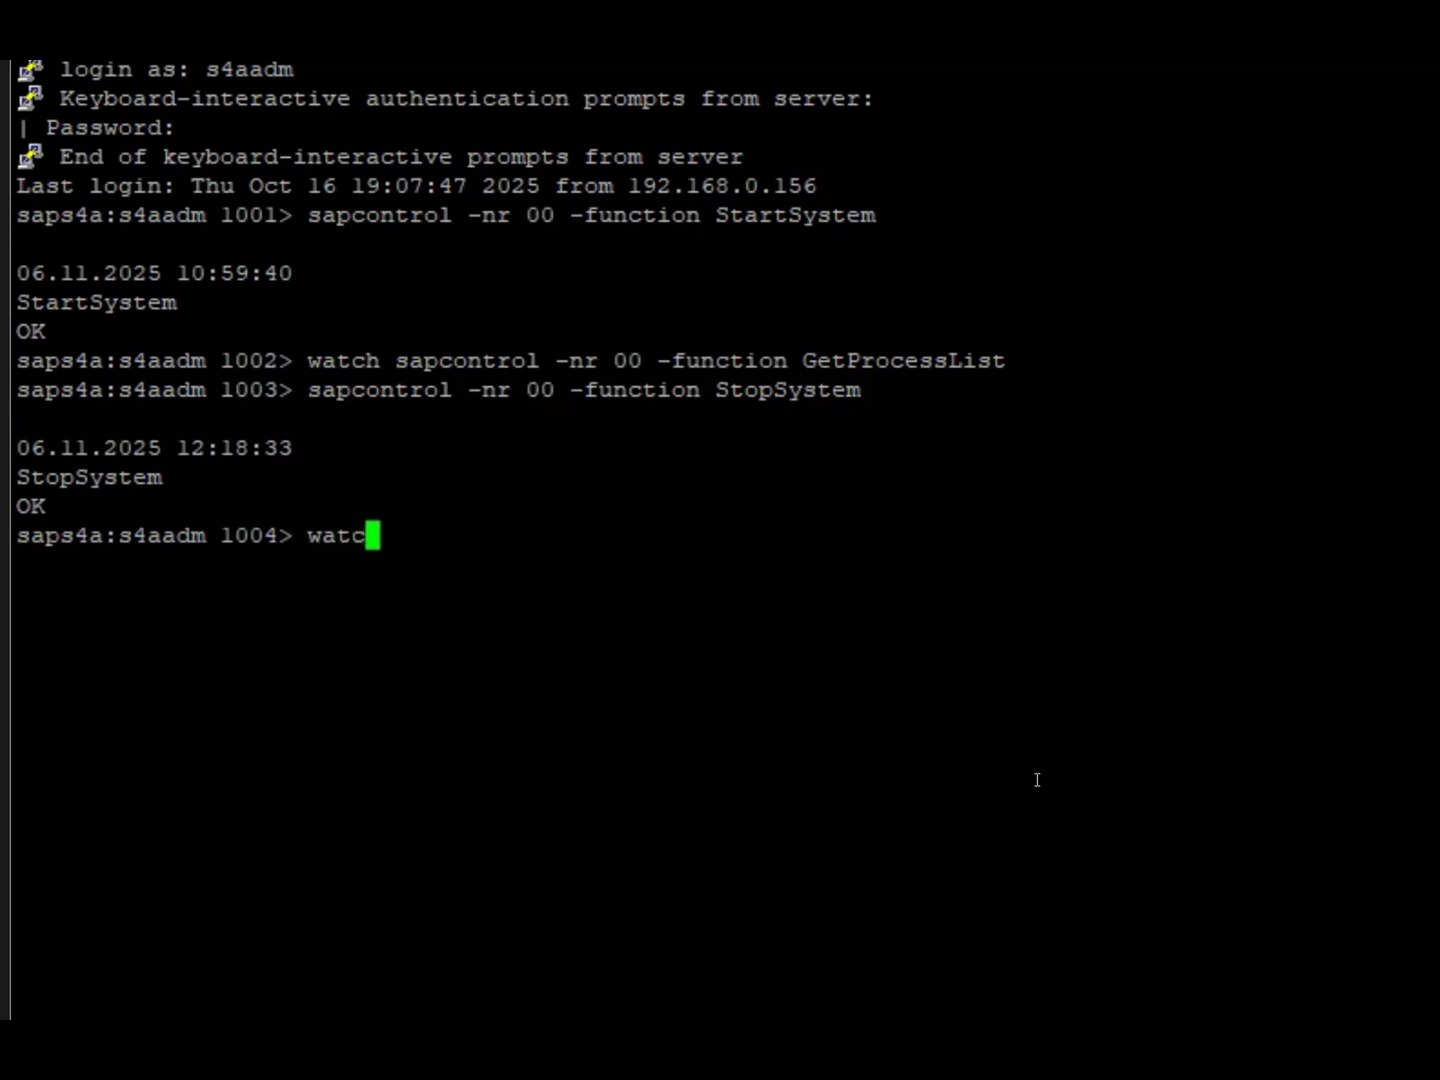
{"action": "type", "text": "h sapcontr"}
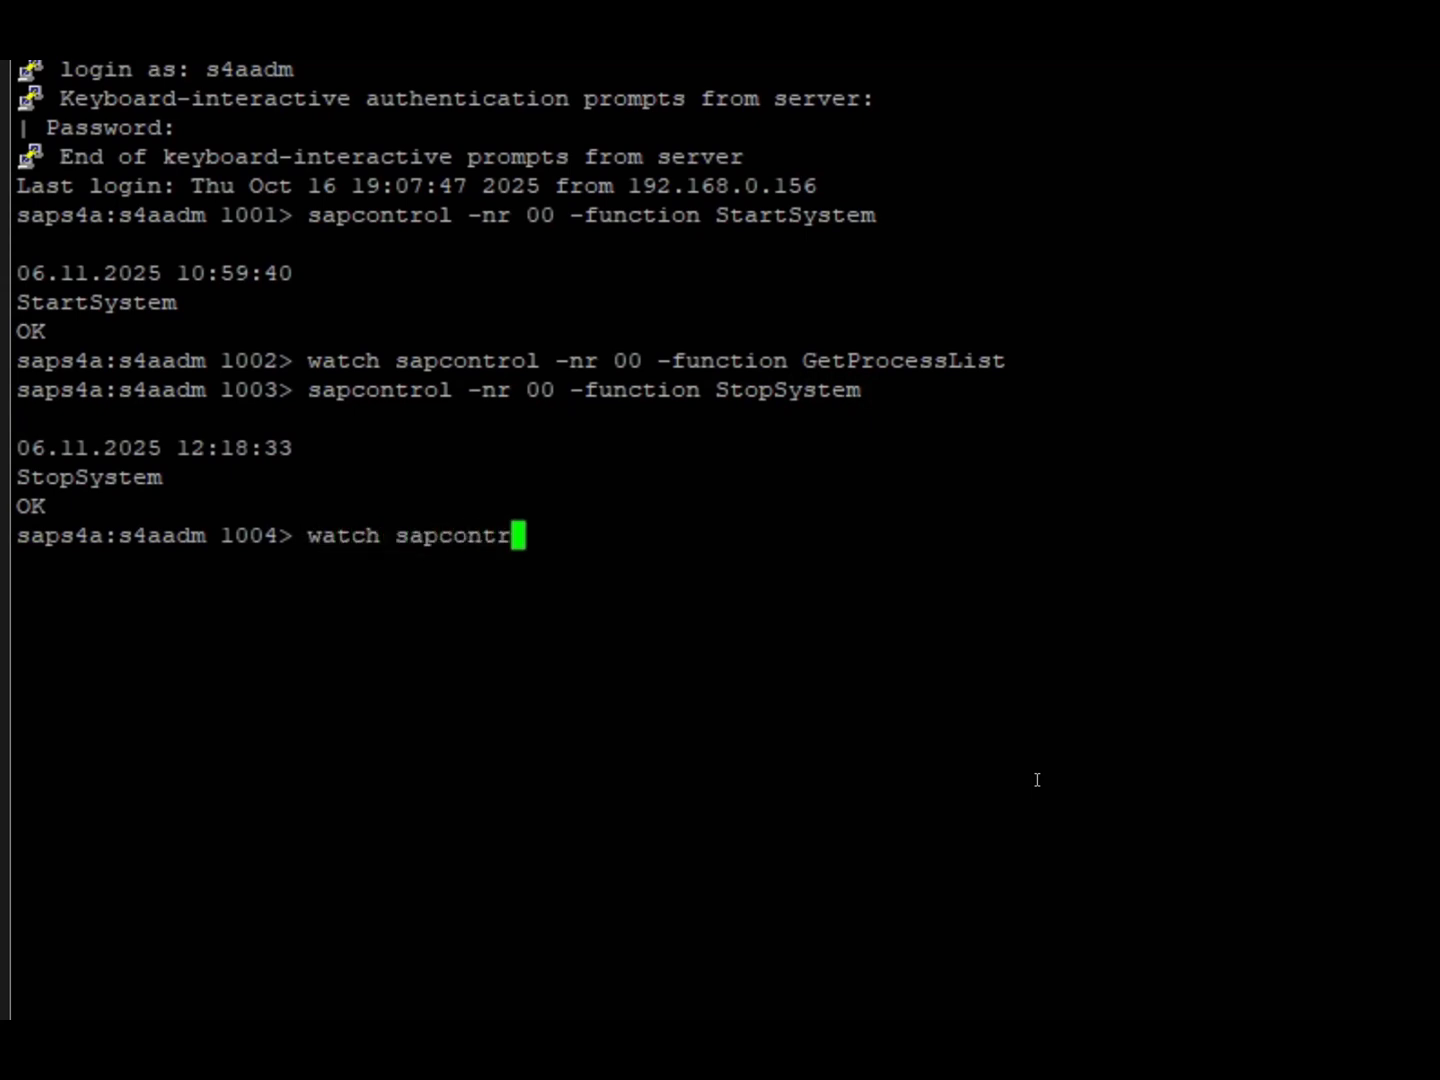
{"action": "type", "text": "ol -nr "}
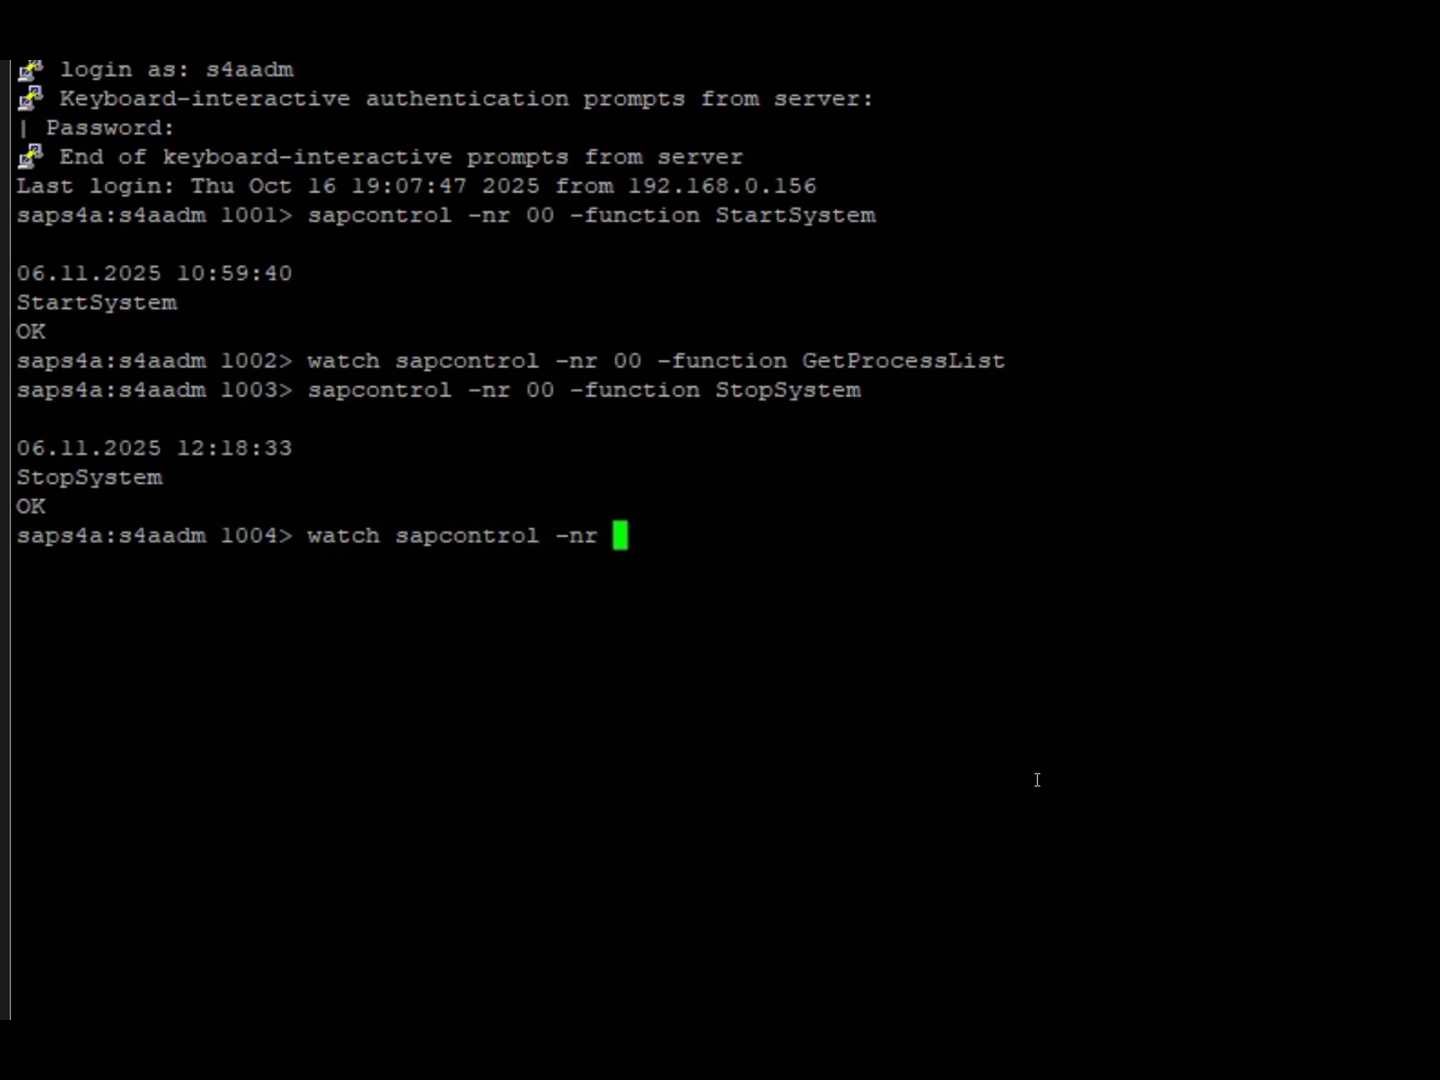
{"action": "type", "text": "00 -fu"}
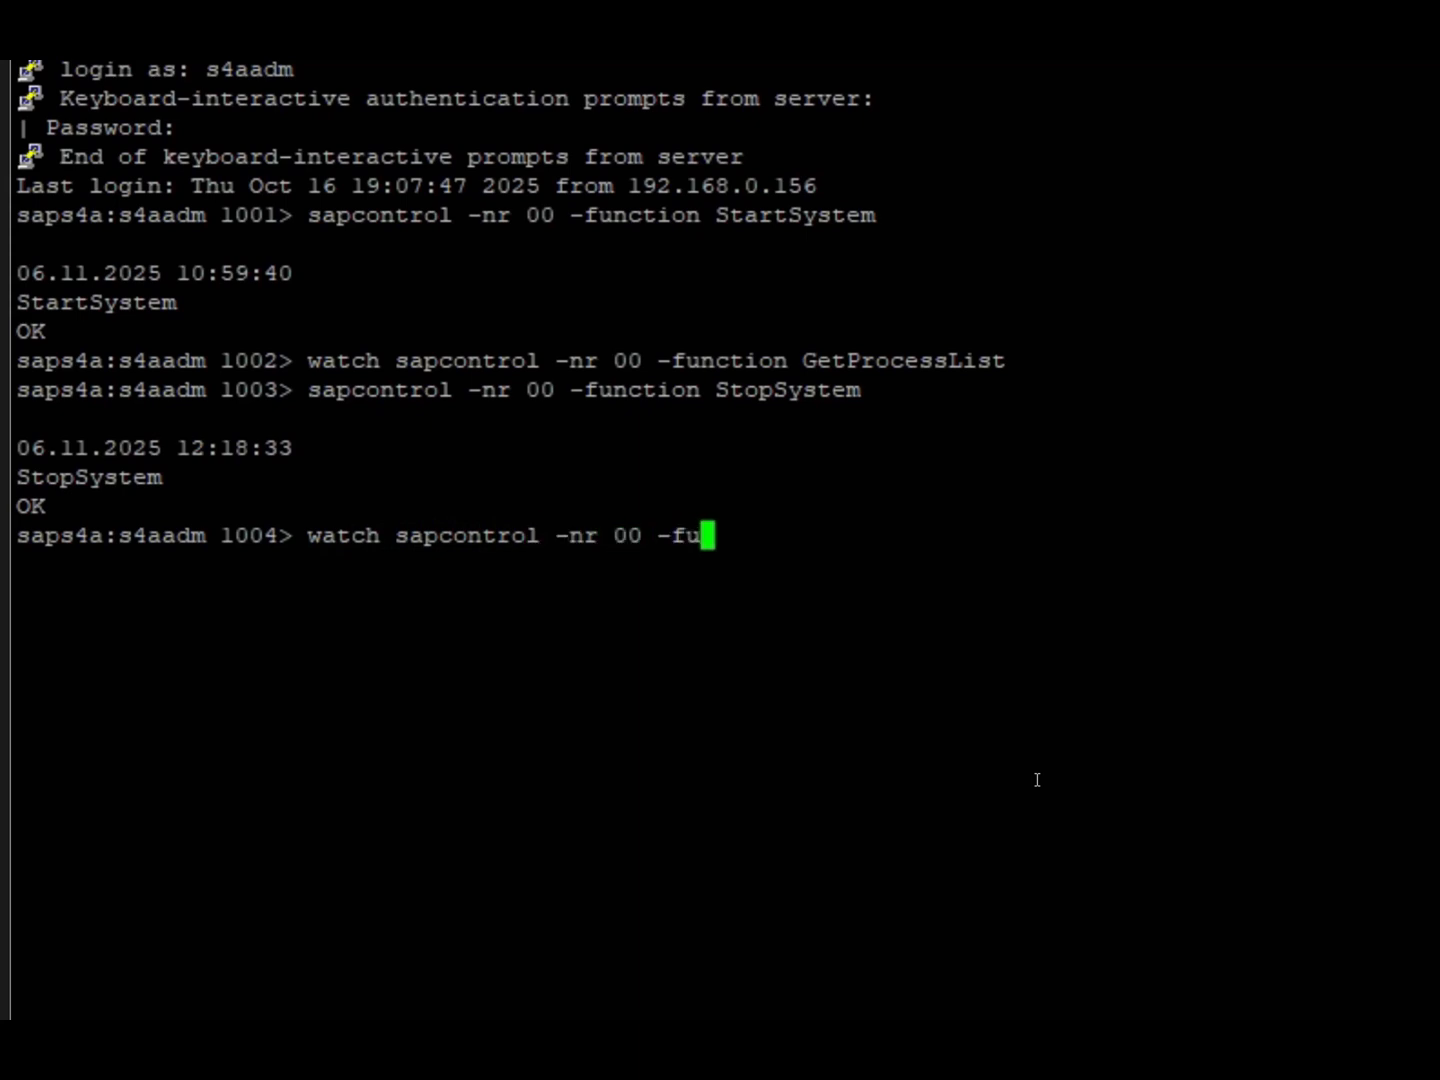
{"action": "type", "text": "nction G"}
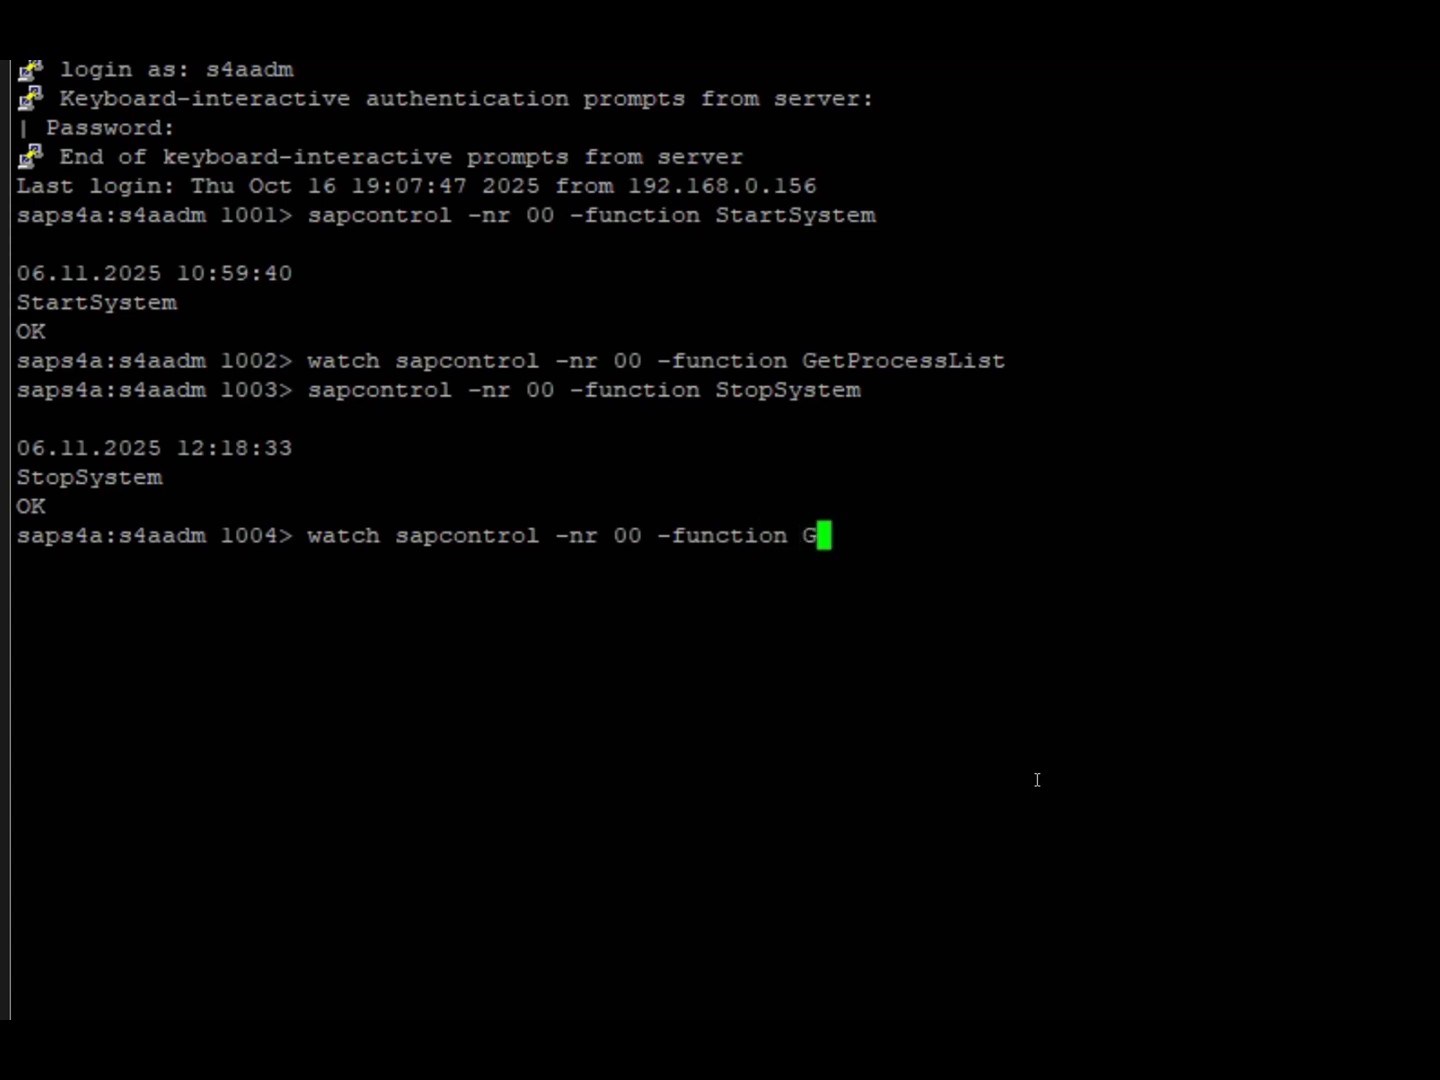
{"action": "type", "text": "etProcessList"}
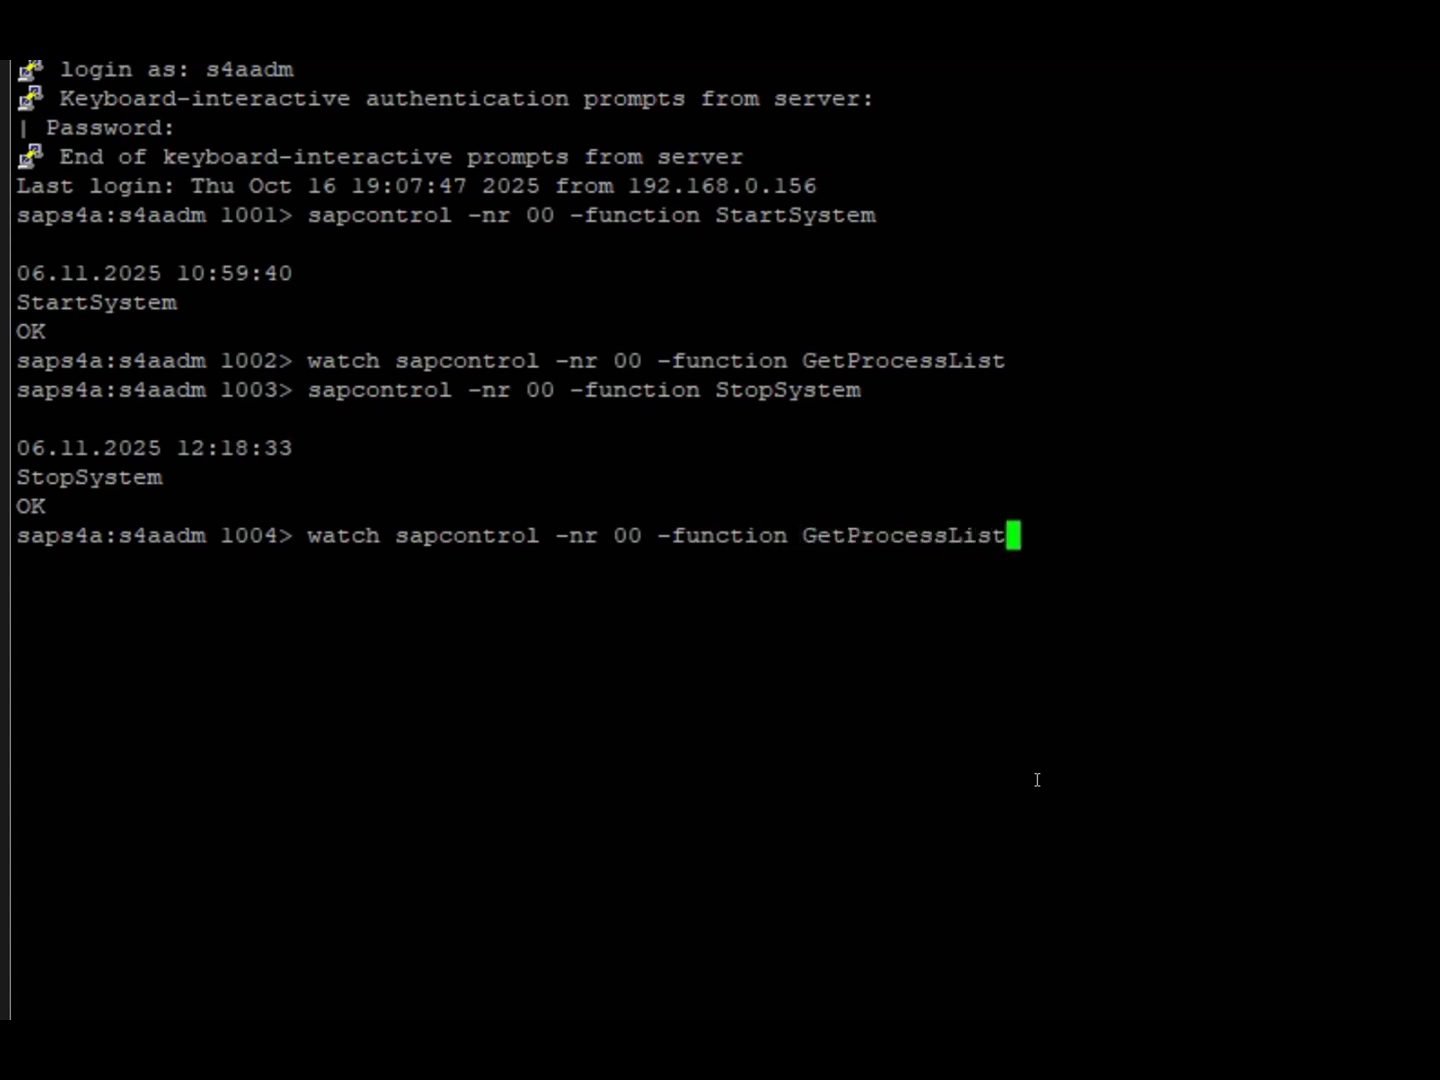
{"action": "key", "text": "Return"}
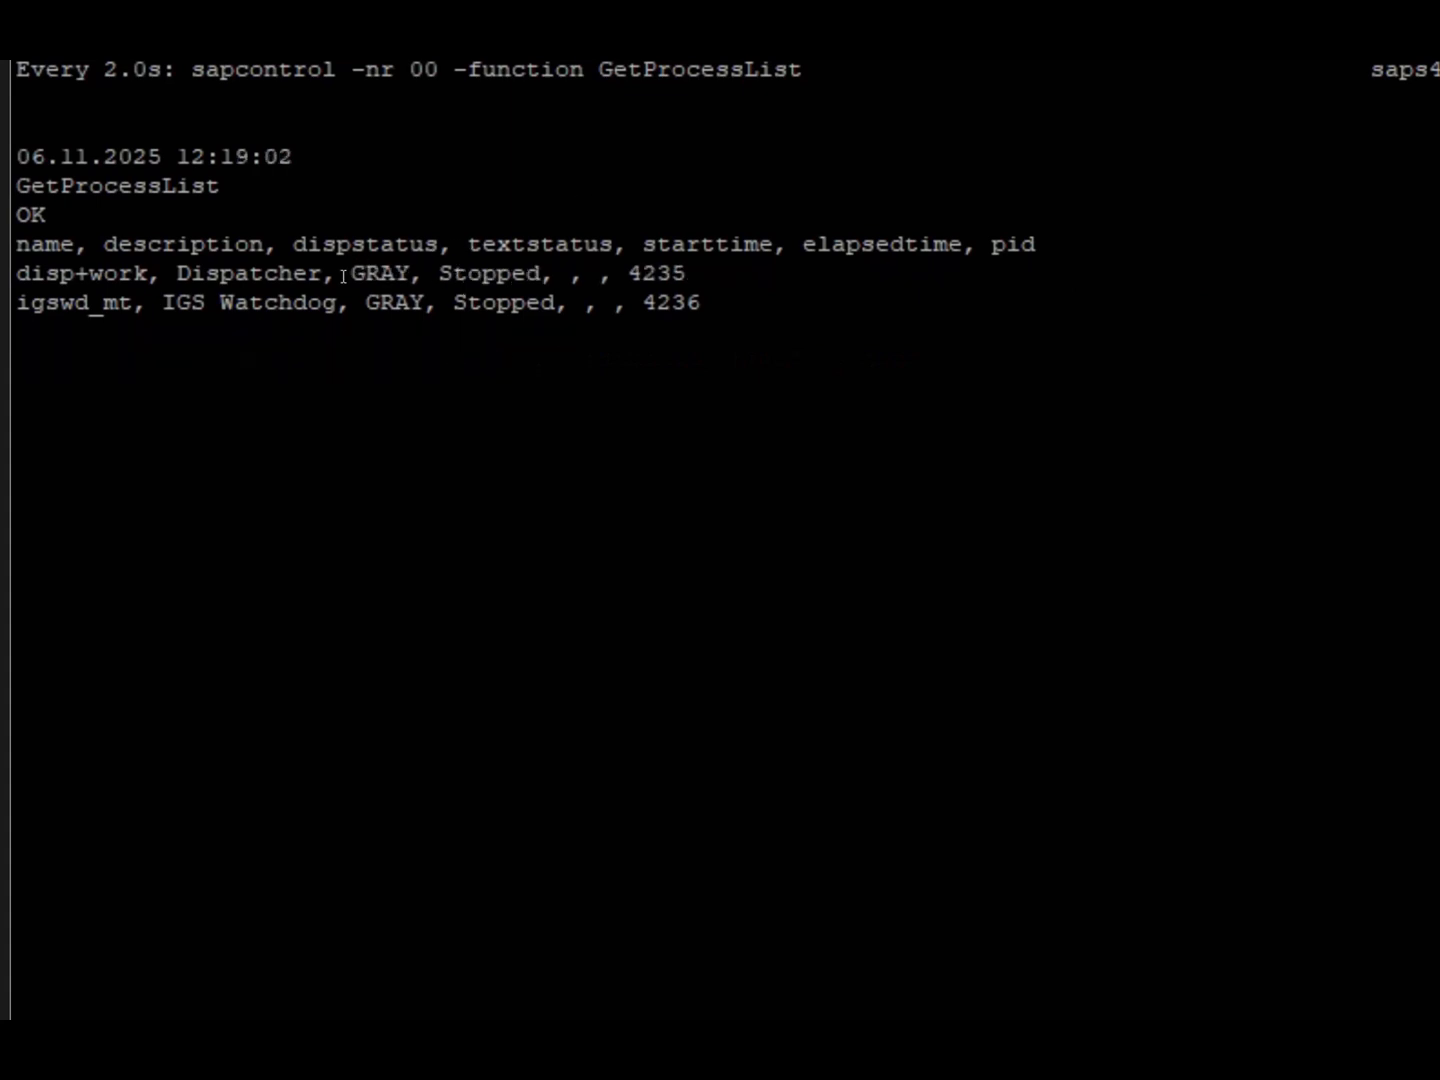
{"action": "key", "text": "ctrl+c"}
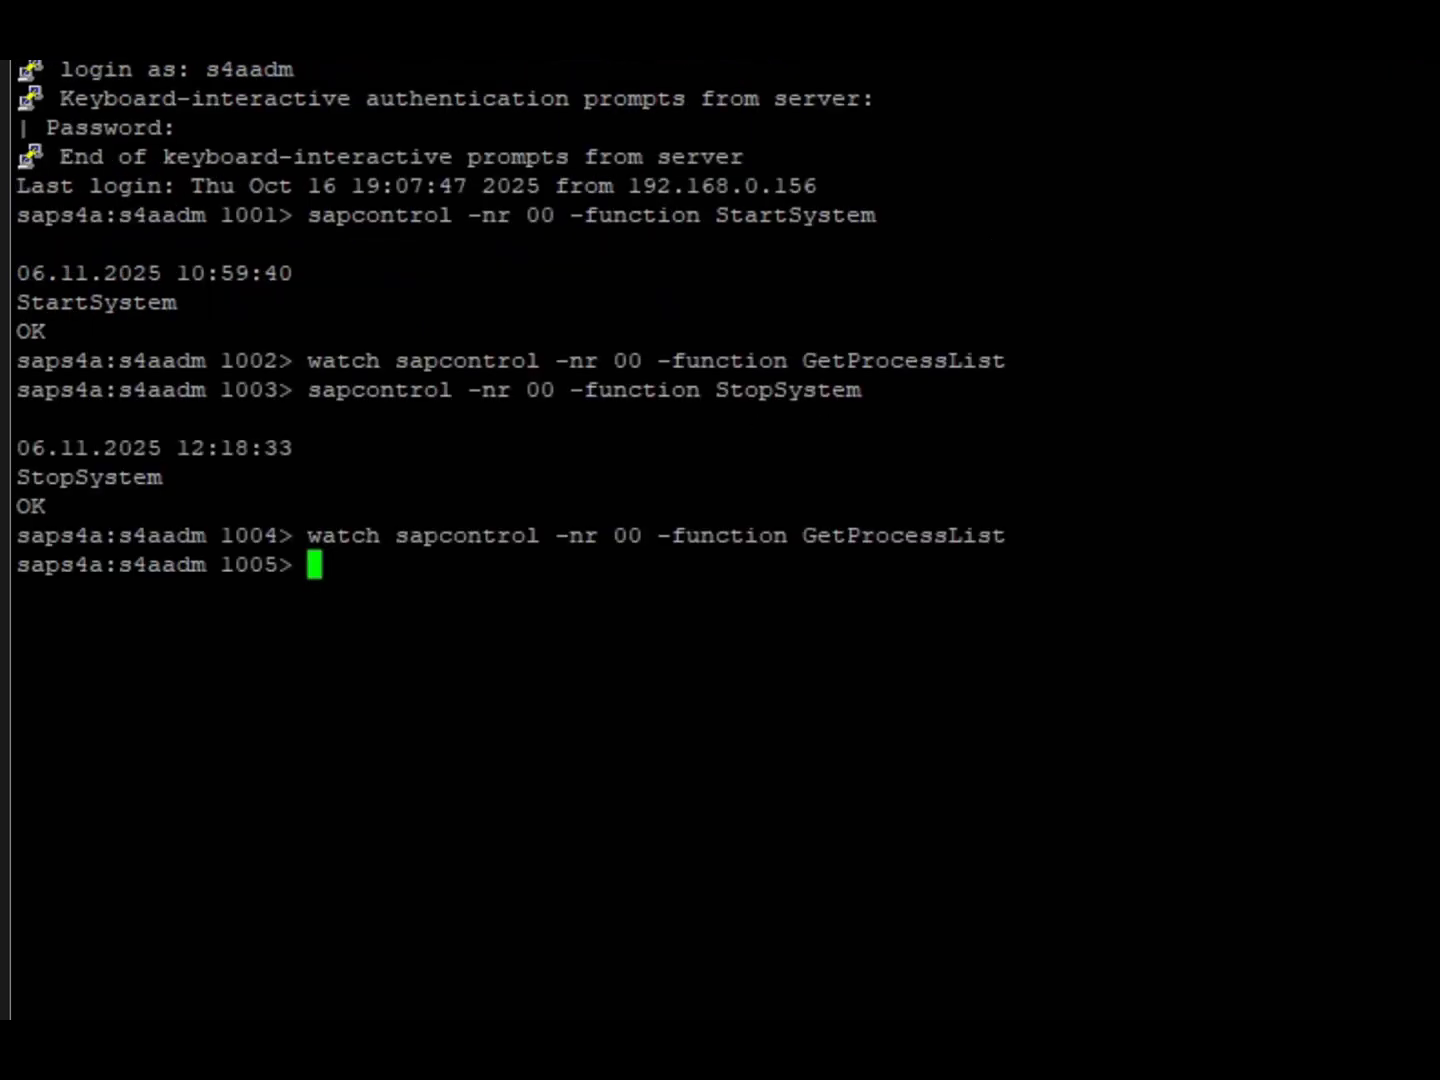
Return to SAP HANA Studio, close the S4H@S4H overview and start Recover Tenant Database from SYSTEMDB@S4H.
{"action": "key", "text": "alt+Tab"}
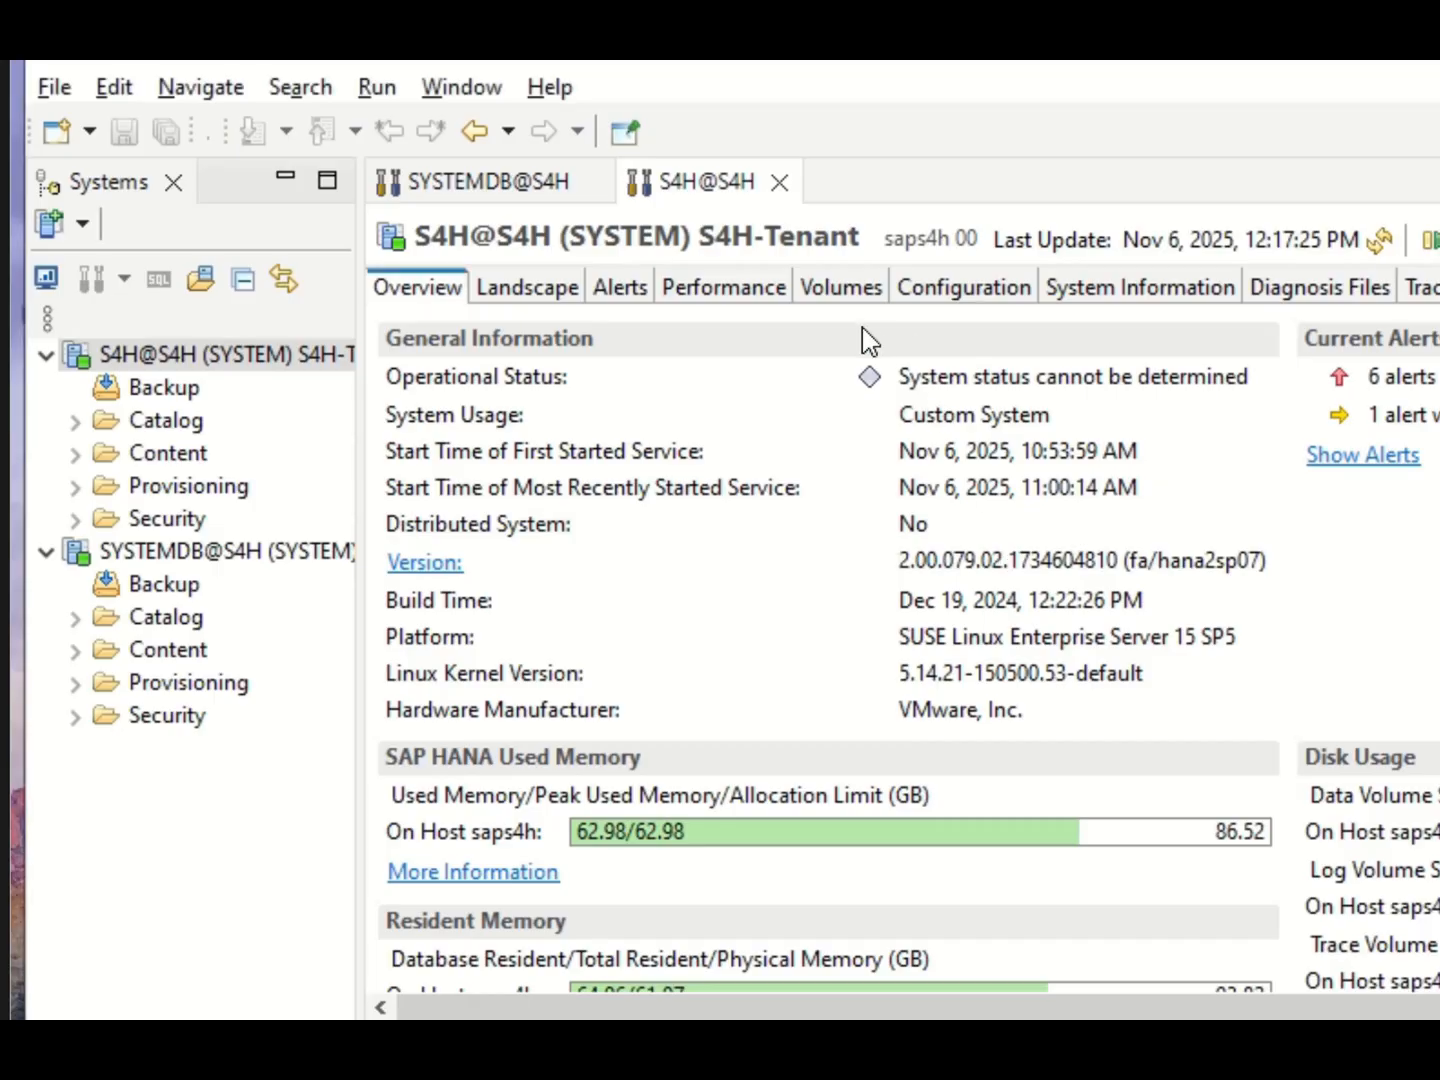
{"action": "left_click", "coordinate": [778, 182]}
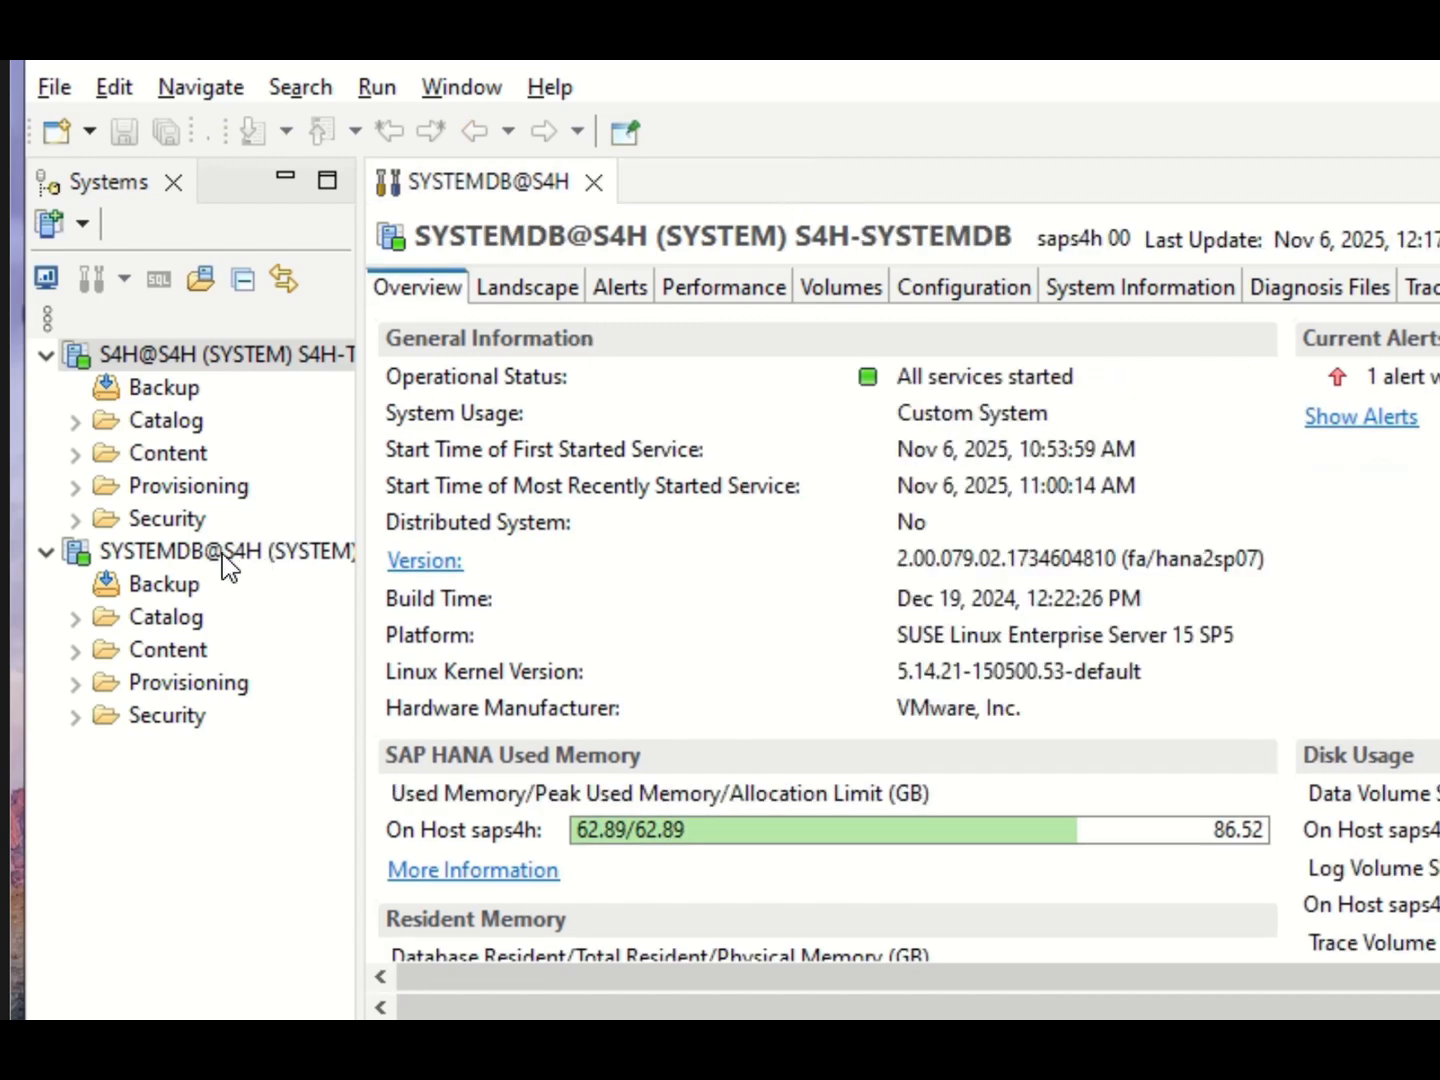
{"action": "left_click", "coordinate": [203, 558]}
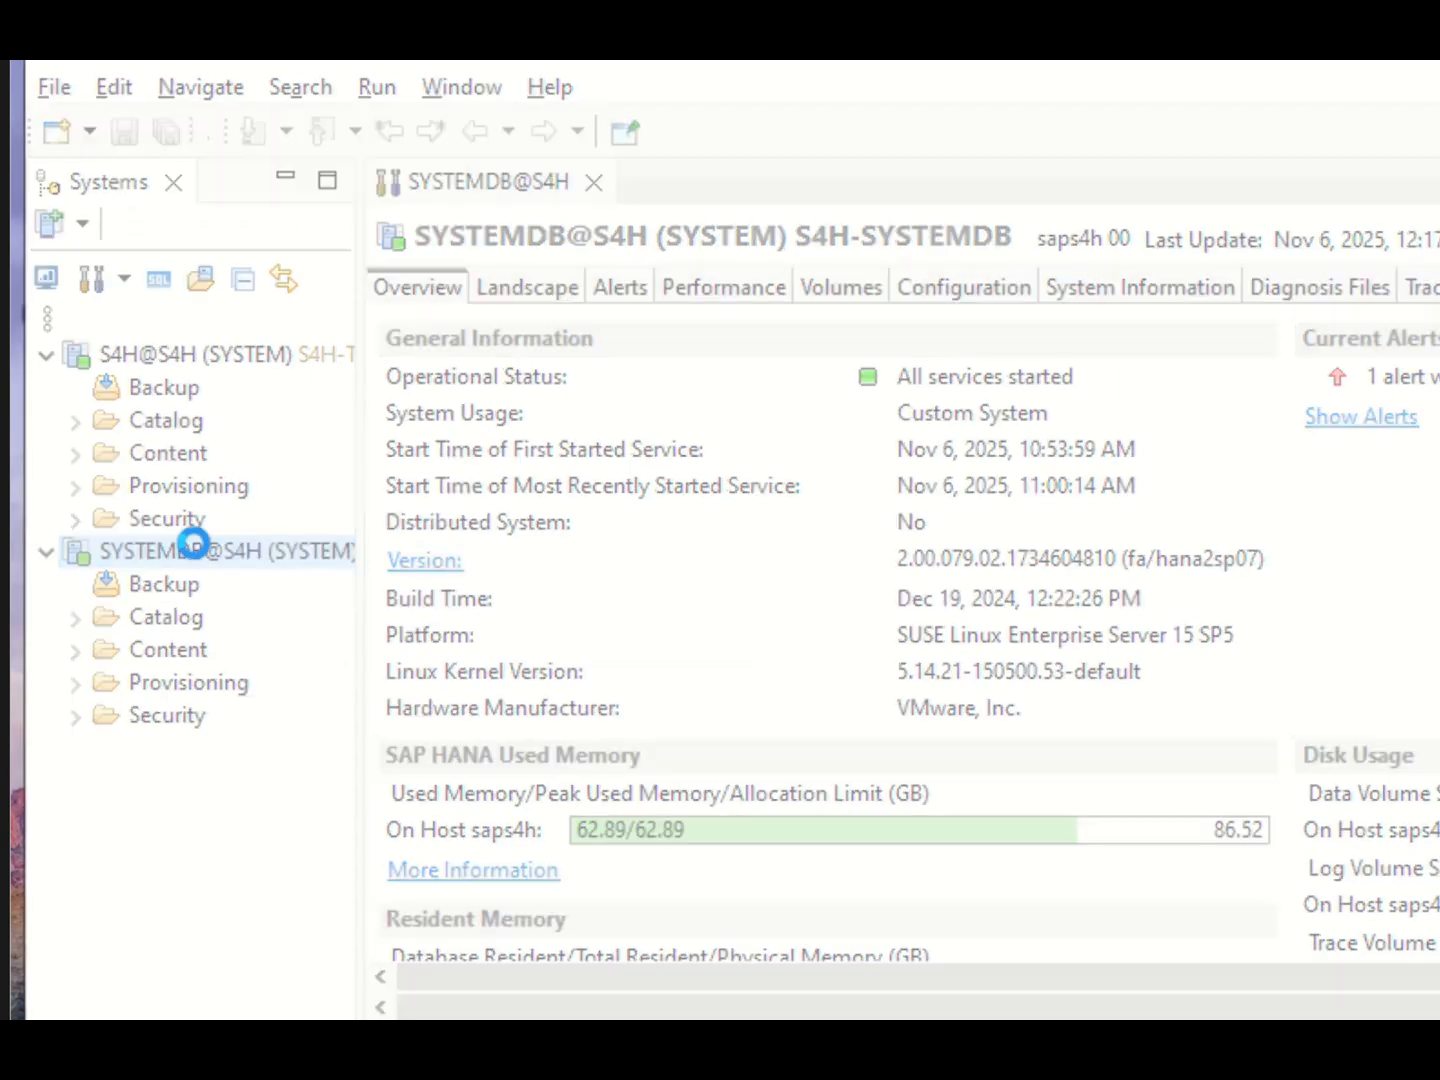
{"action": "right_click", "coordinate": [198, 552]}
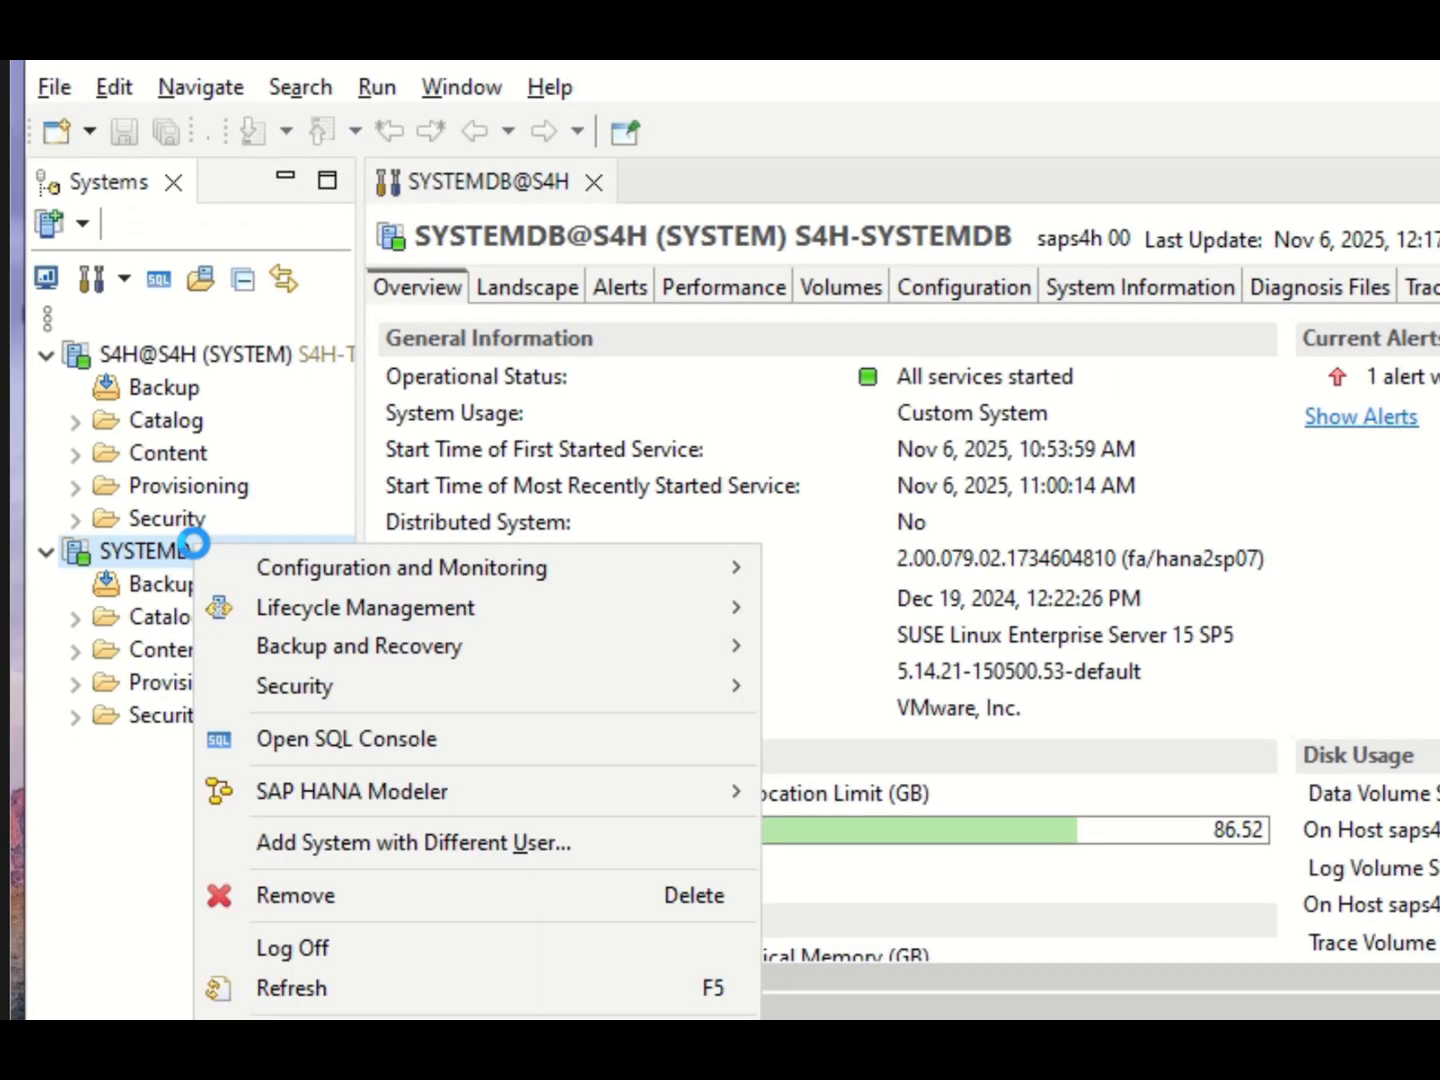
{"action": "mouse_move", "coordinate": [363, 652]}
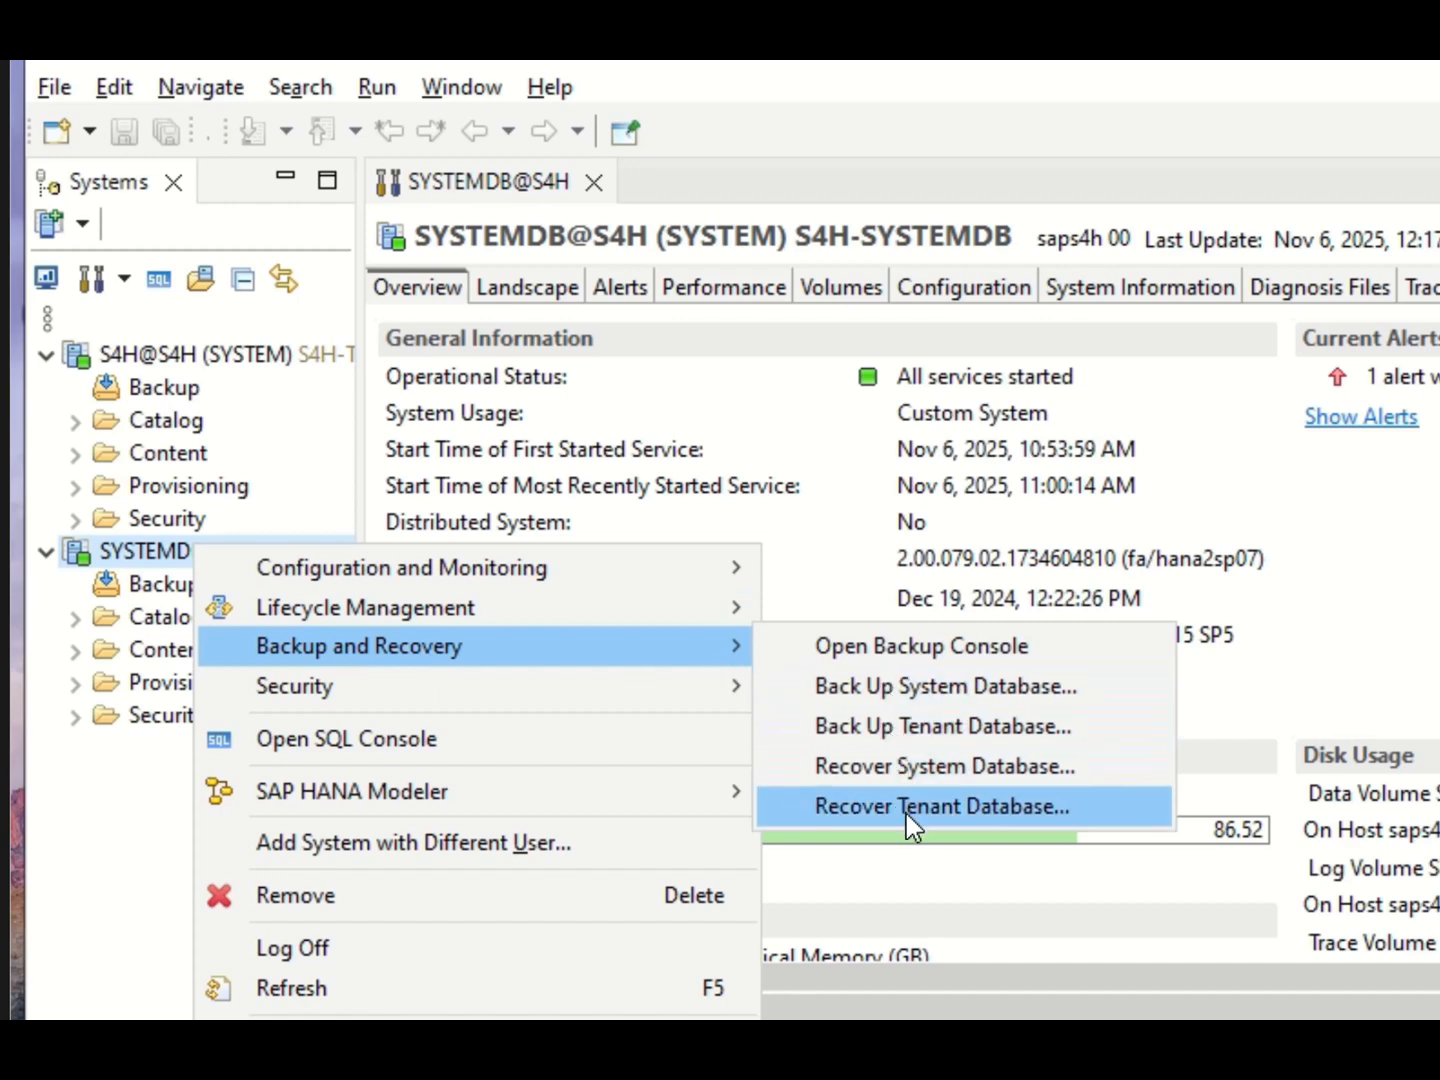
{"action": "left_click", "coordinate": [999, 806]}
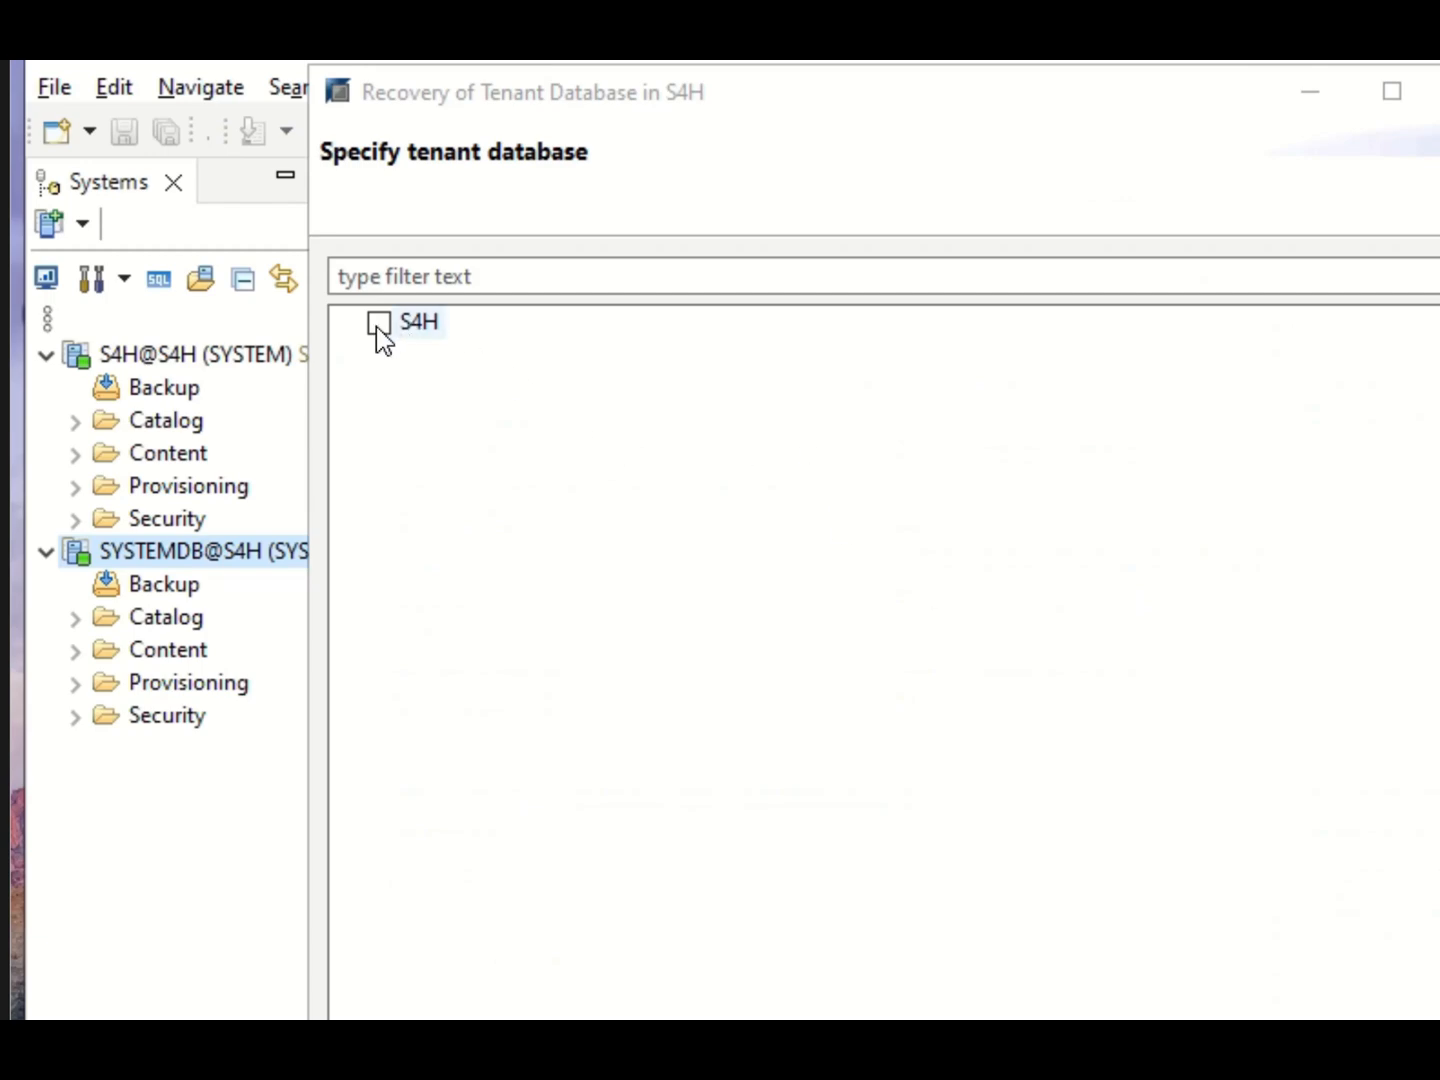
Select the S4H tenant database and set the recovery type to recover to a specific data backup.
{"action": "left_click", "coordinate": [378, 322]}
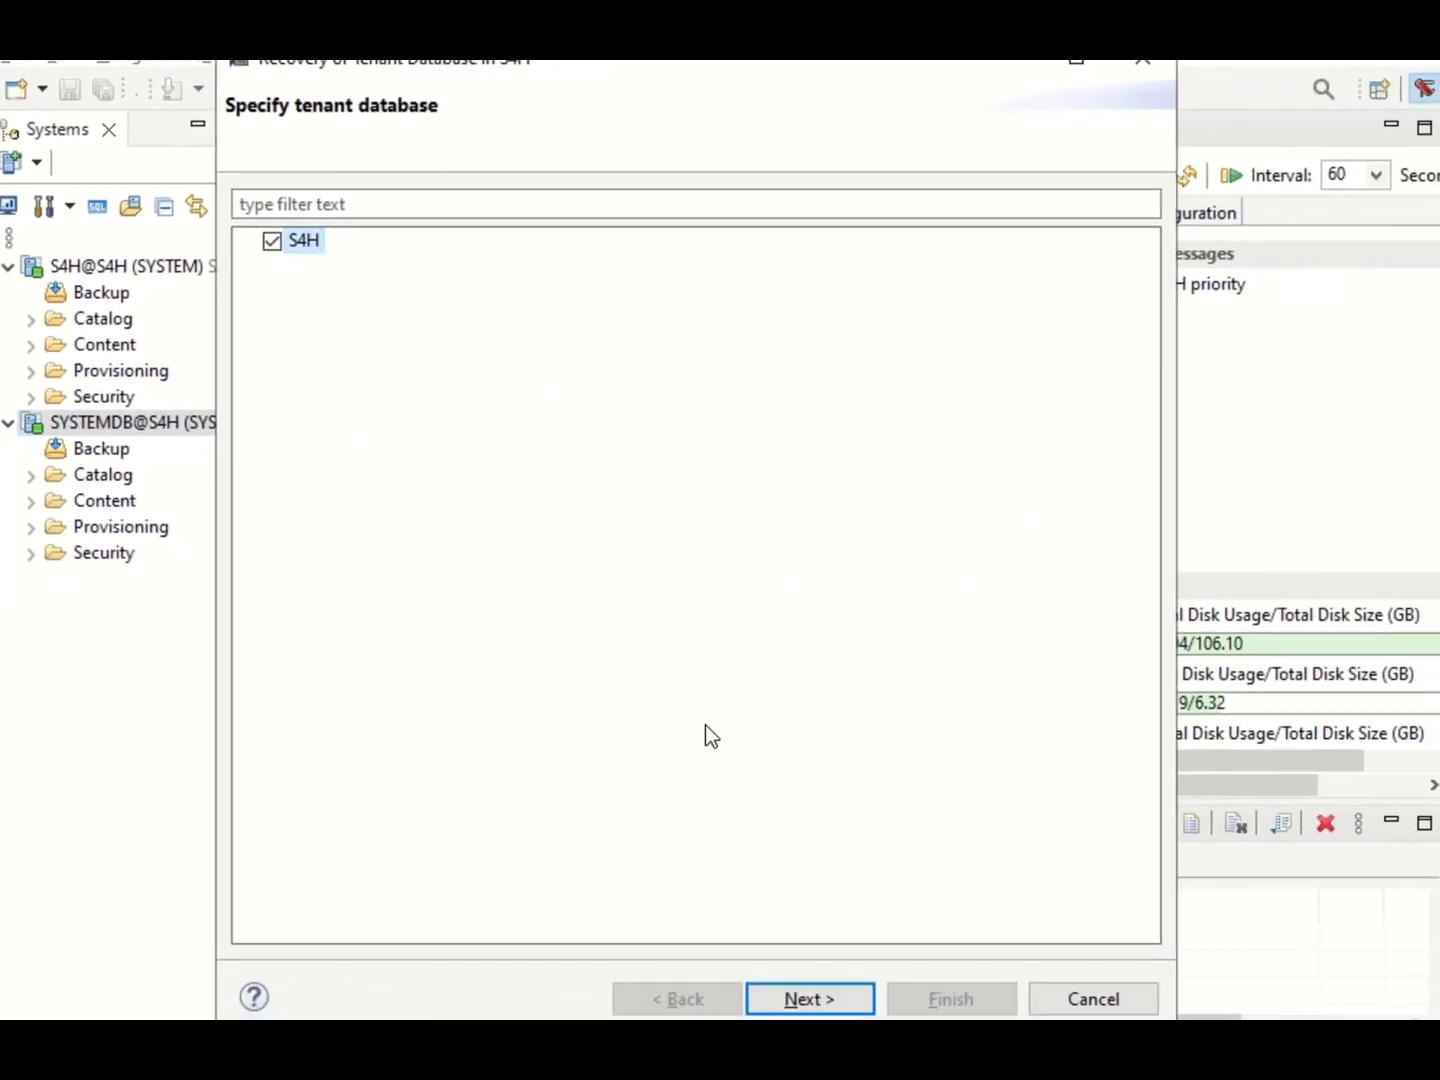
{"action": "left_click", "coordinate": [801, 1003]}
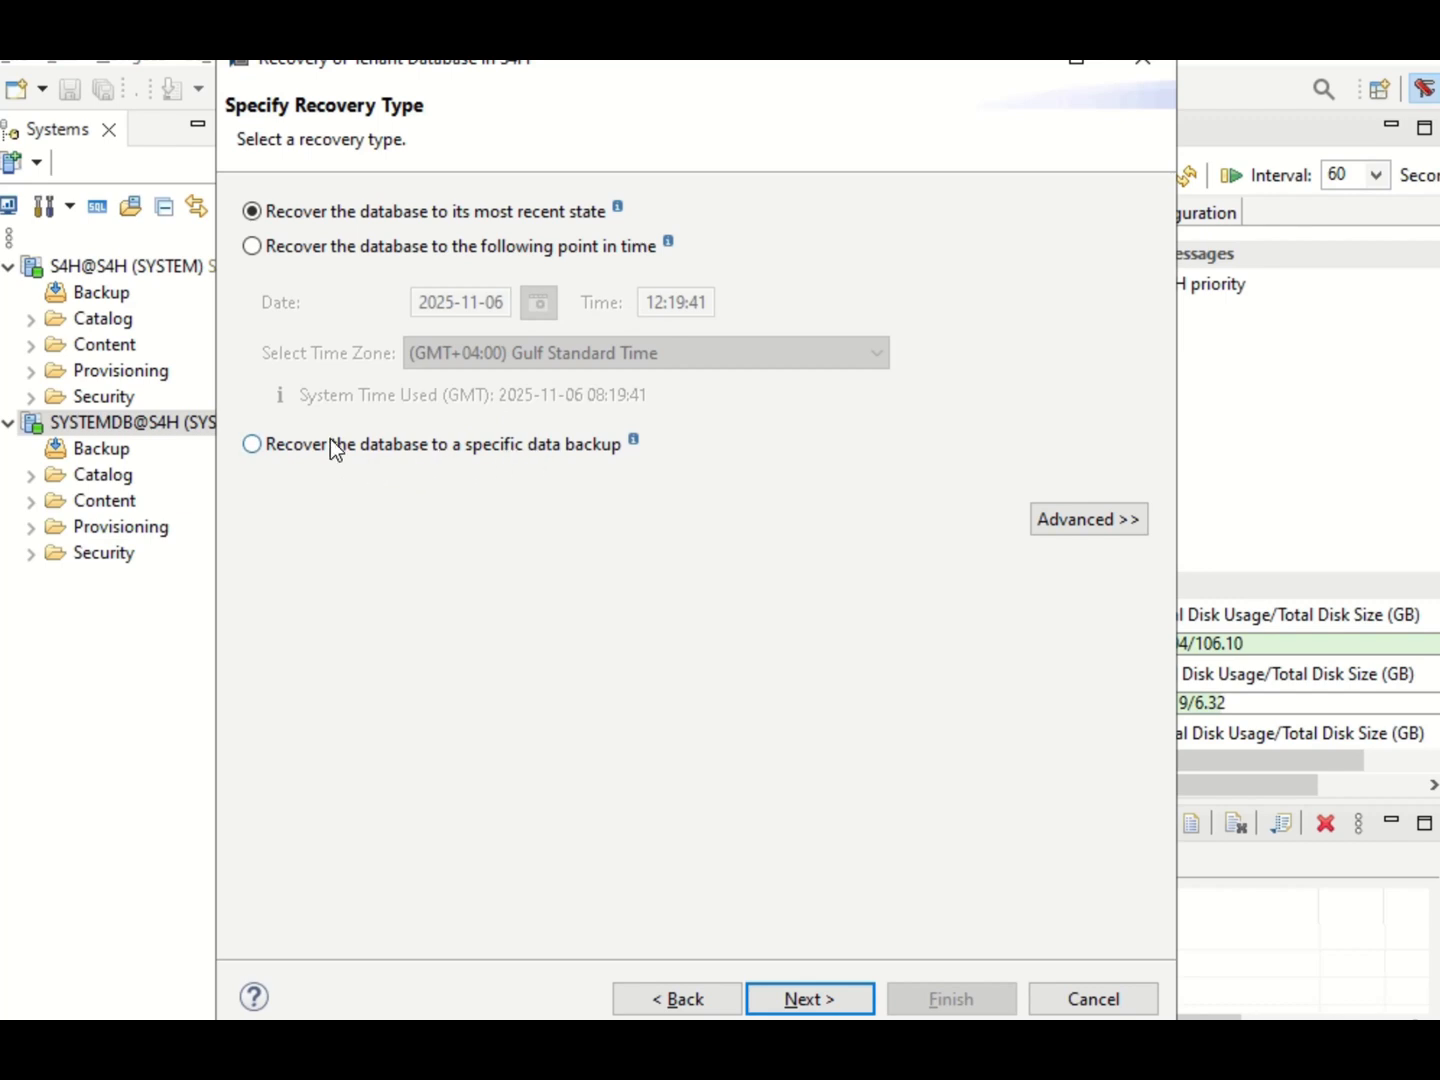
{"action": "left_click", "coordinate": [253, 446]}
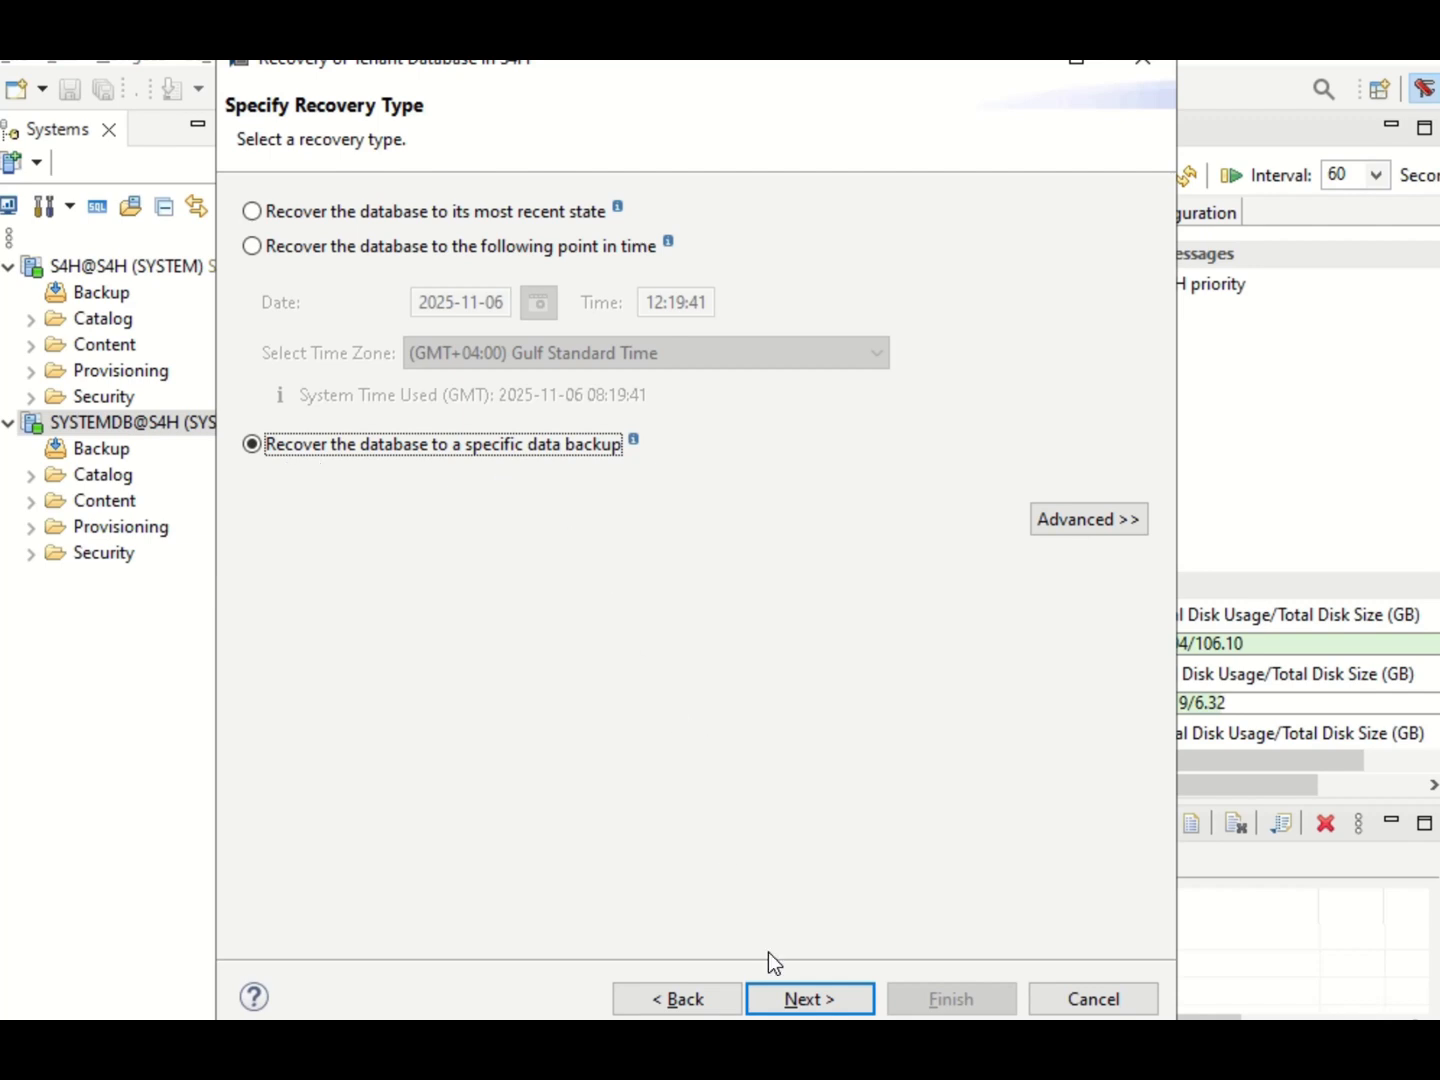
{"action": "left_click", "coordinate": [797, 1002]}
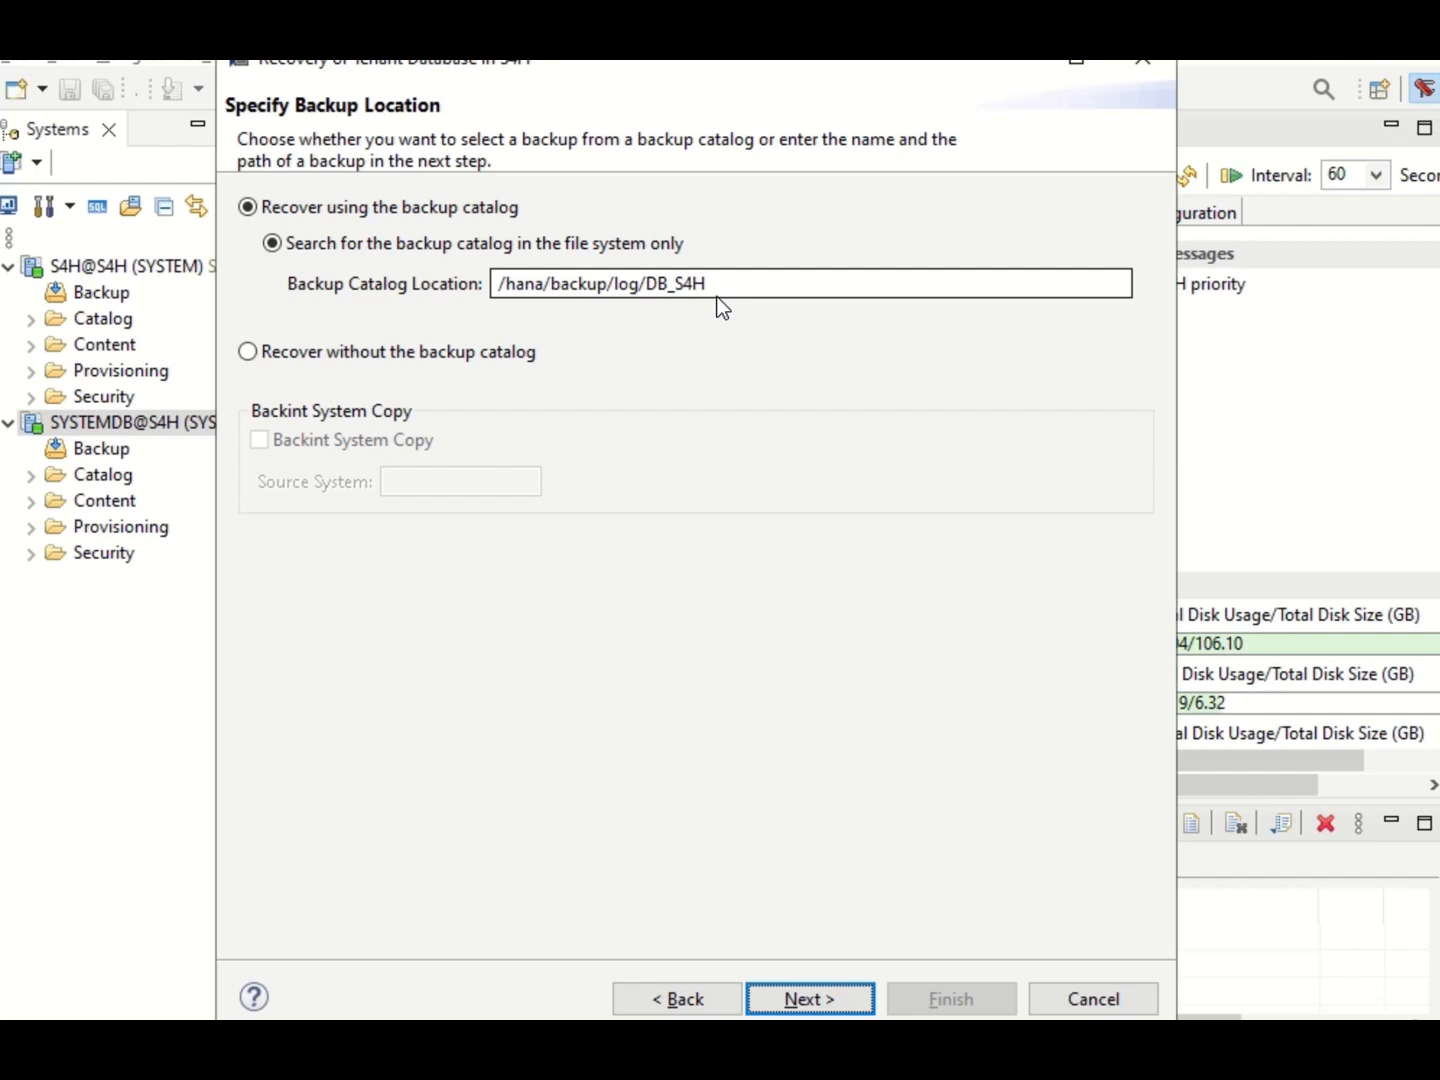
Choose recovery without the backup catalog, using destination type File, location /hana/backup/data/DB_S4H and backup prefix COMPLETE_DATA_BACKUP.
{"action": "left_click", "coordinate": [241, 352]}
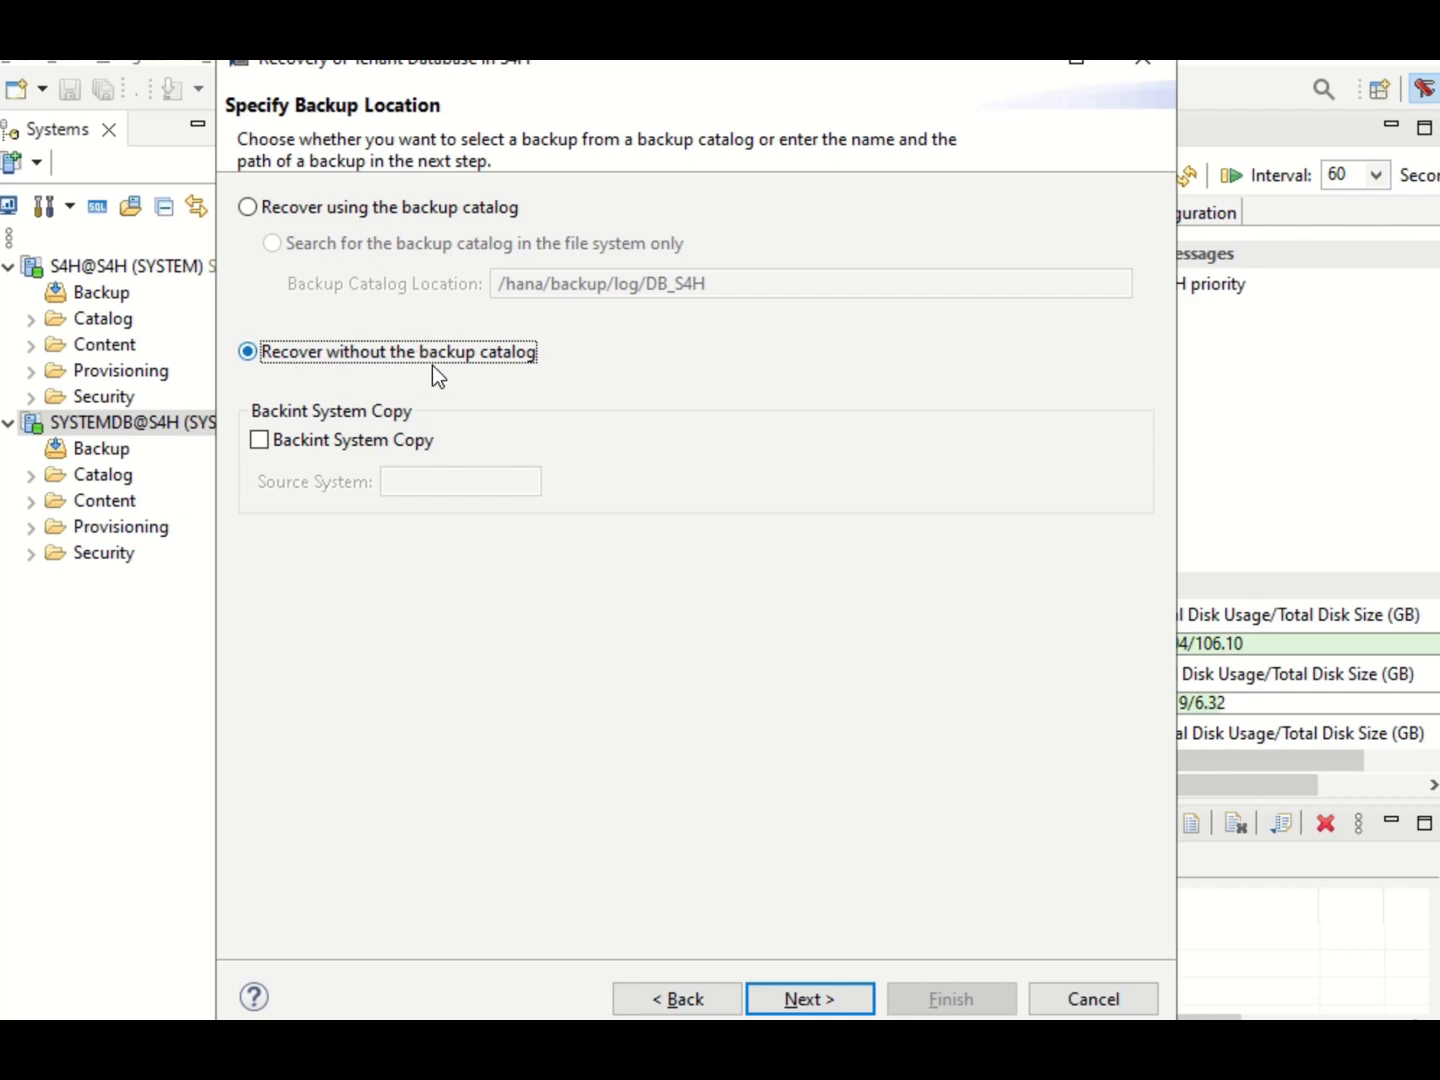
{"action": "left_click", "coordinate": [775, 998]}
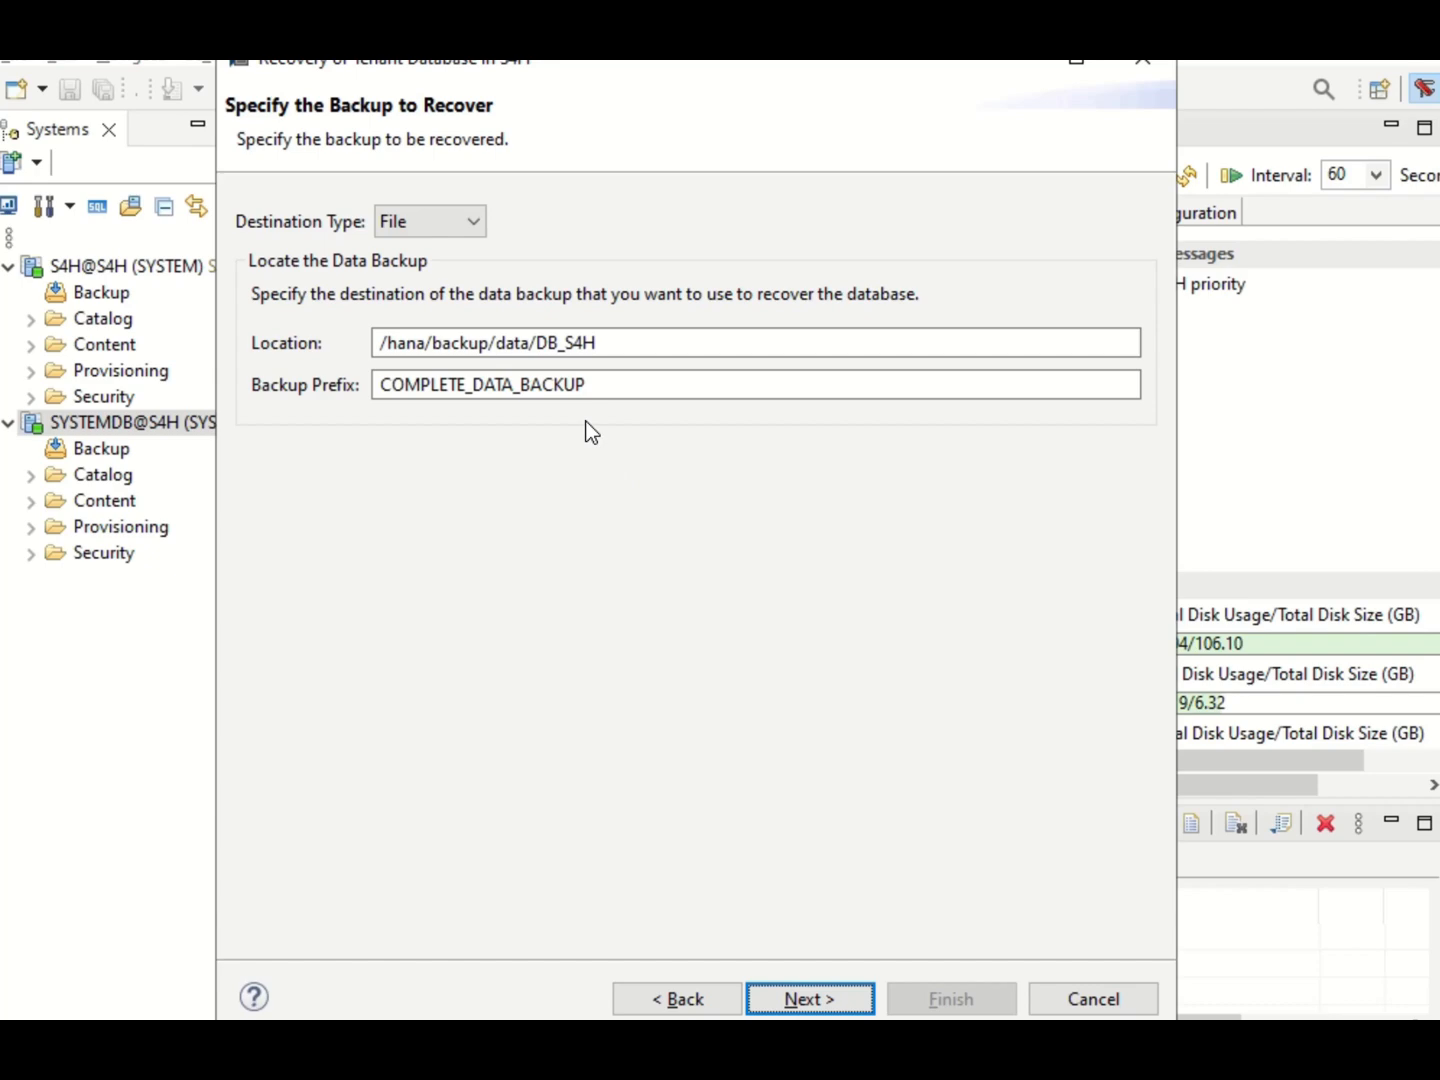
{"action": "left_click", "coordinate": [609, 354]}
{"action": "left_click", "coordinate": [468, 225]}
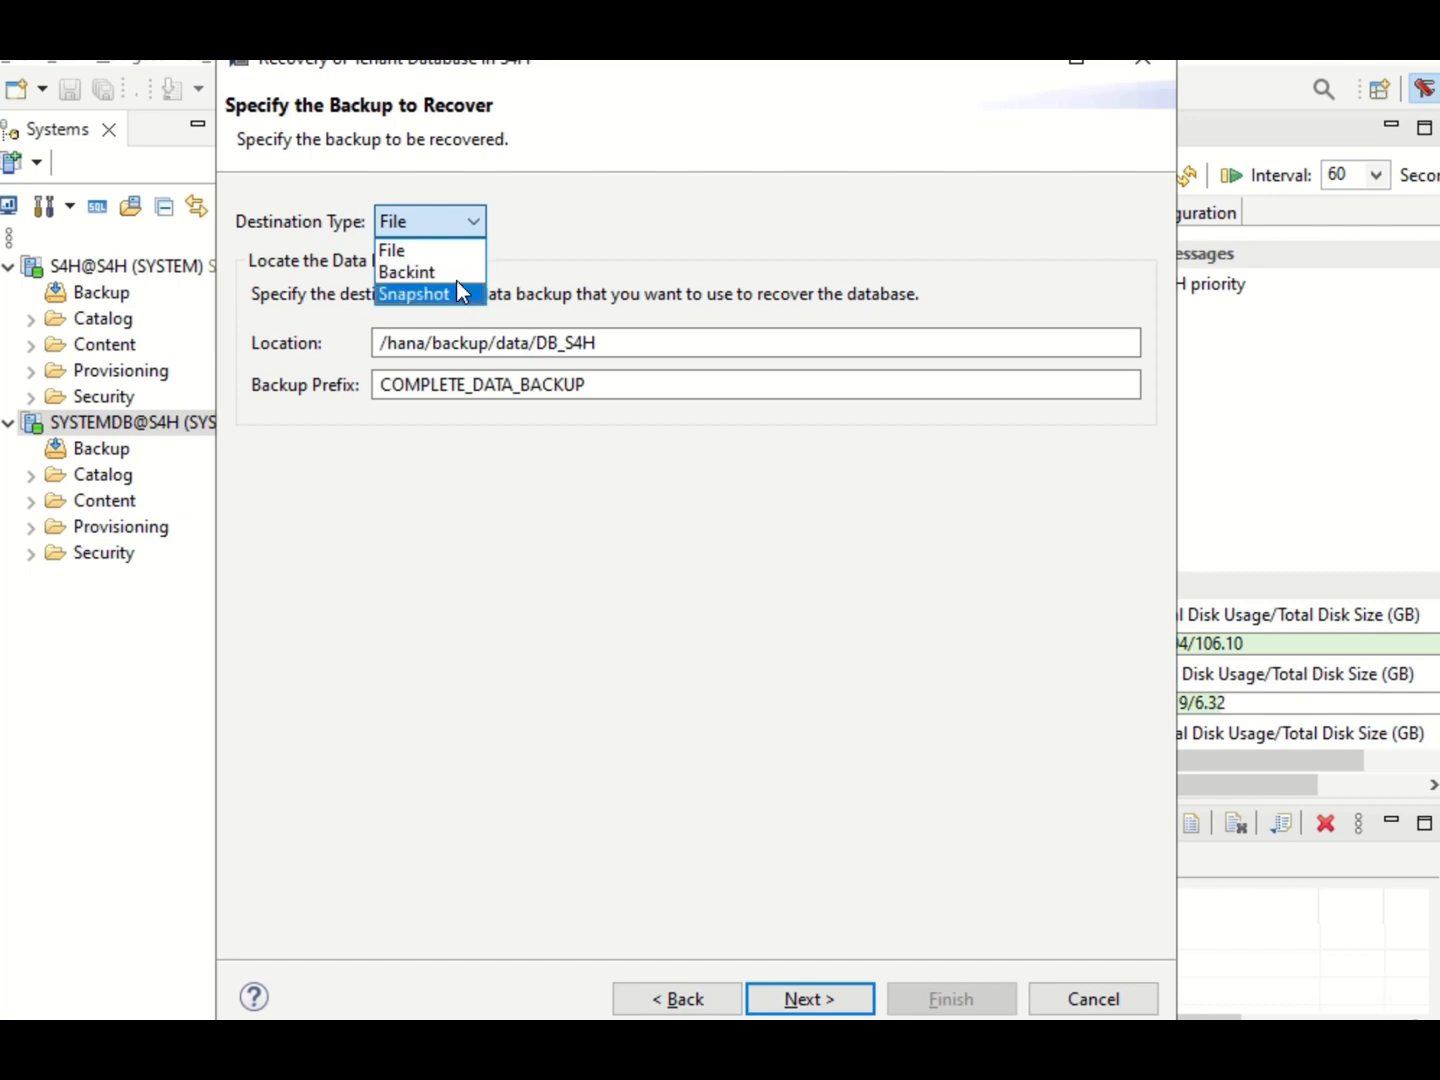
{"action": "left_click", "coordinate": [415, 248]}
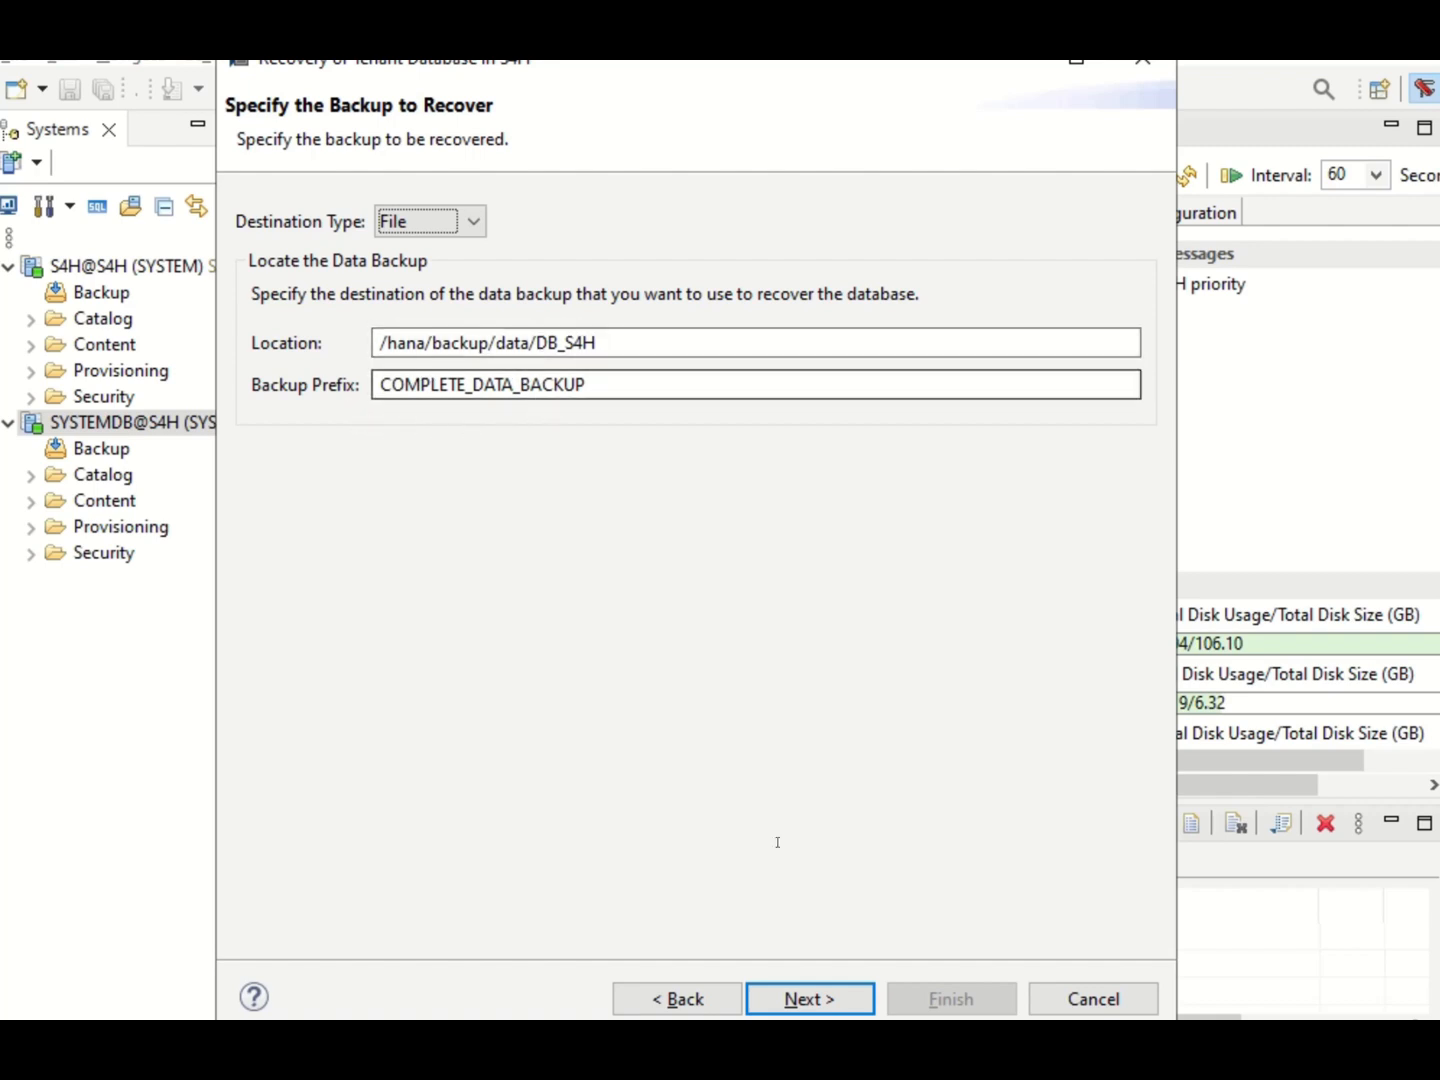
{"action": "left_click", "coordinate": [771, 995]}
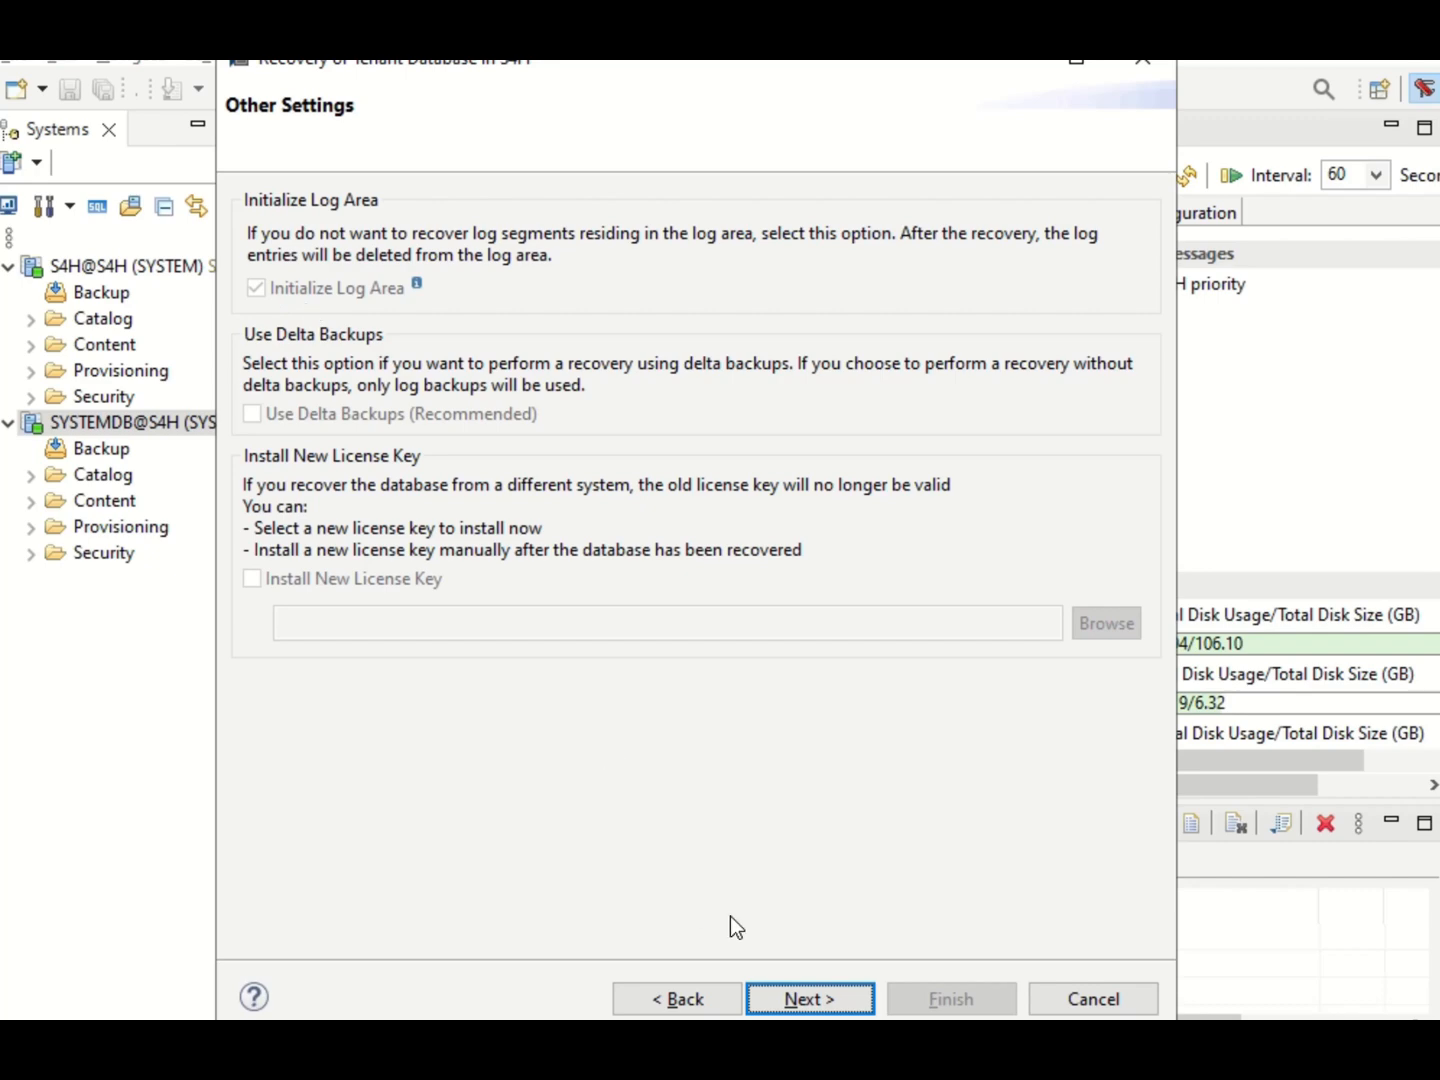
Accept the other settings, run the recovery with the S4H database stopped, and close the execution summary when it finishes.
{"action": "left_click", "coordinate": [793, 1001]}
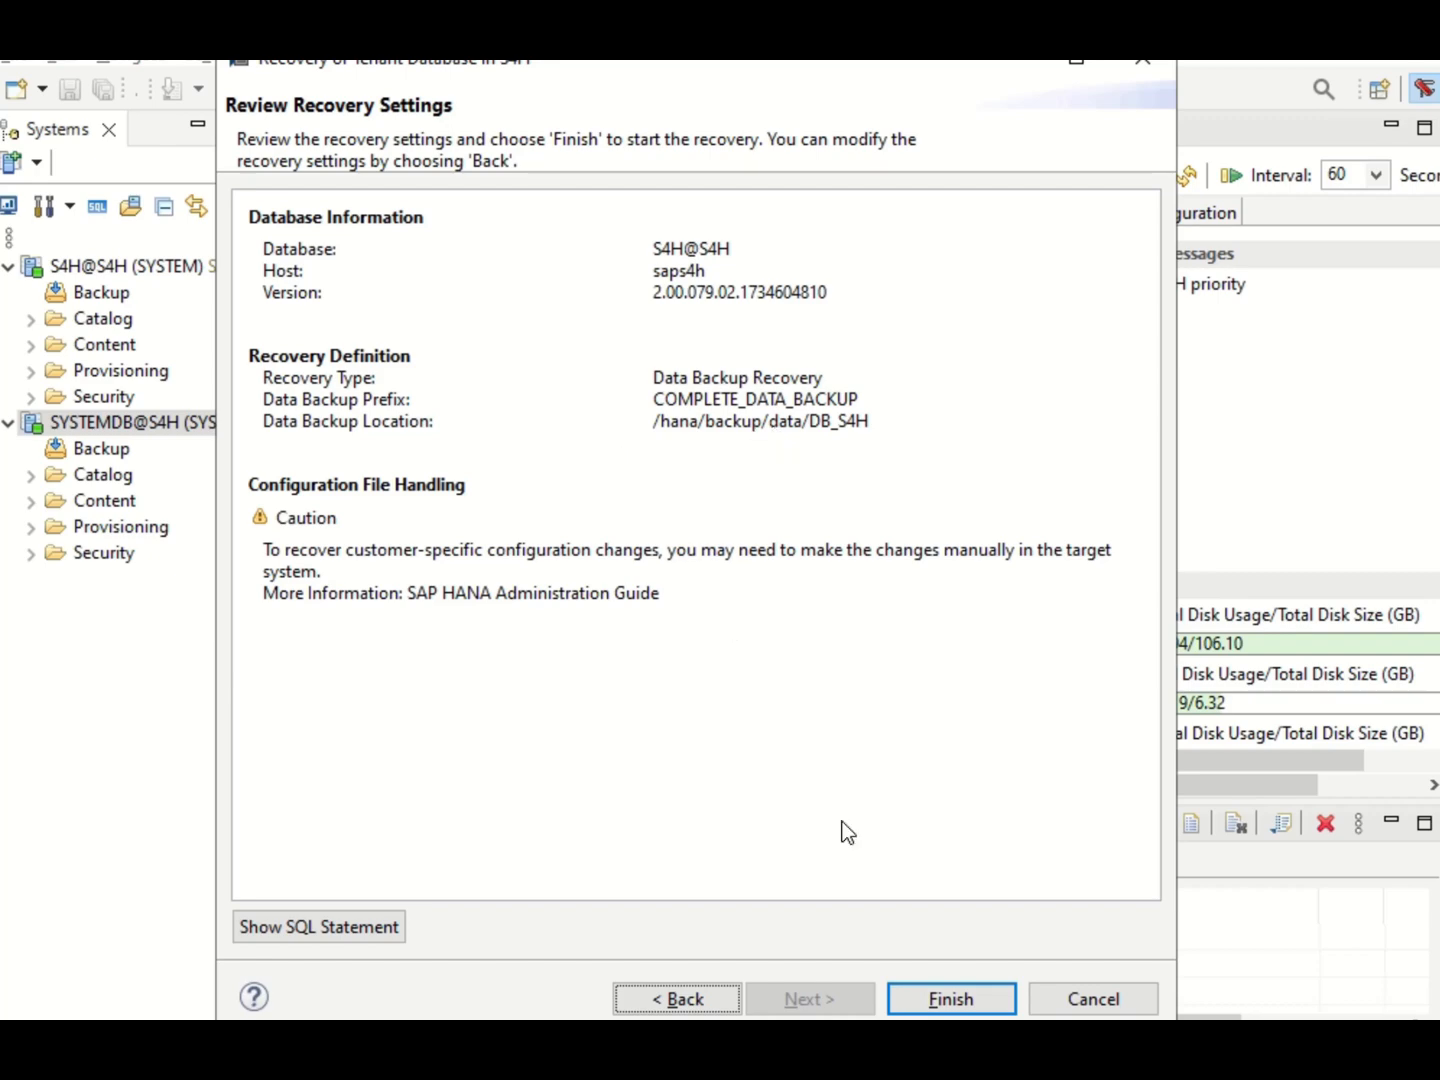
{"action": "left_click", "coordinate": [950, 1000]}
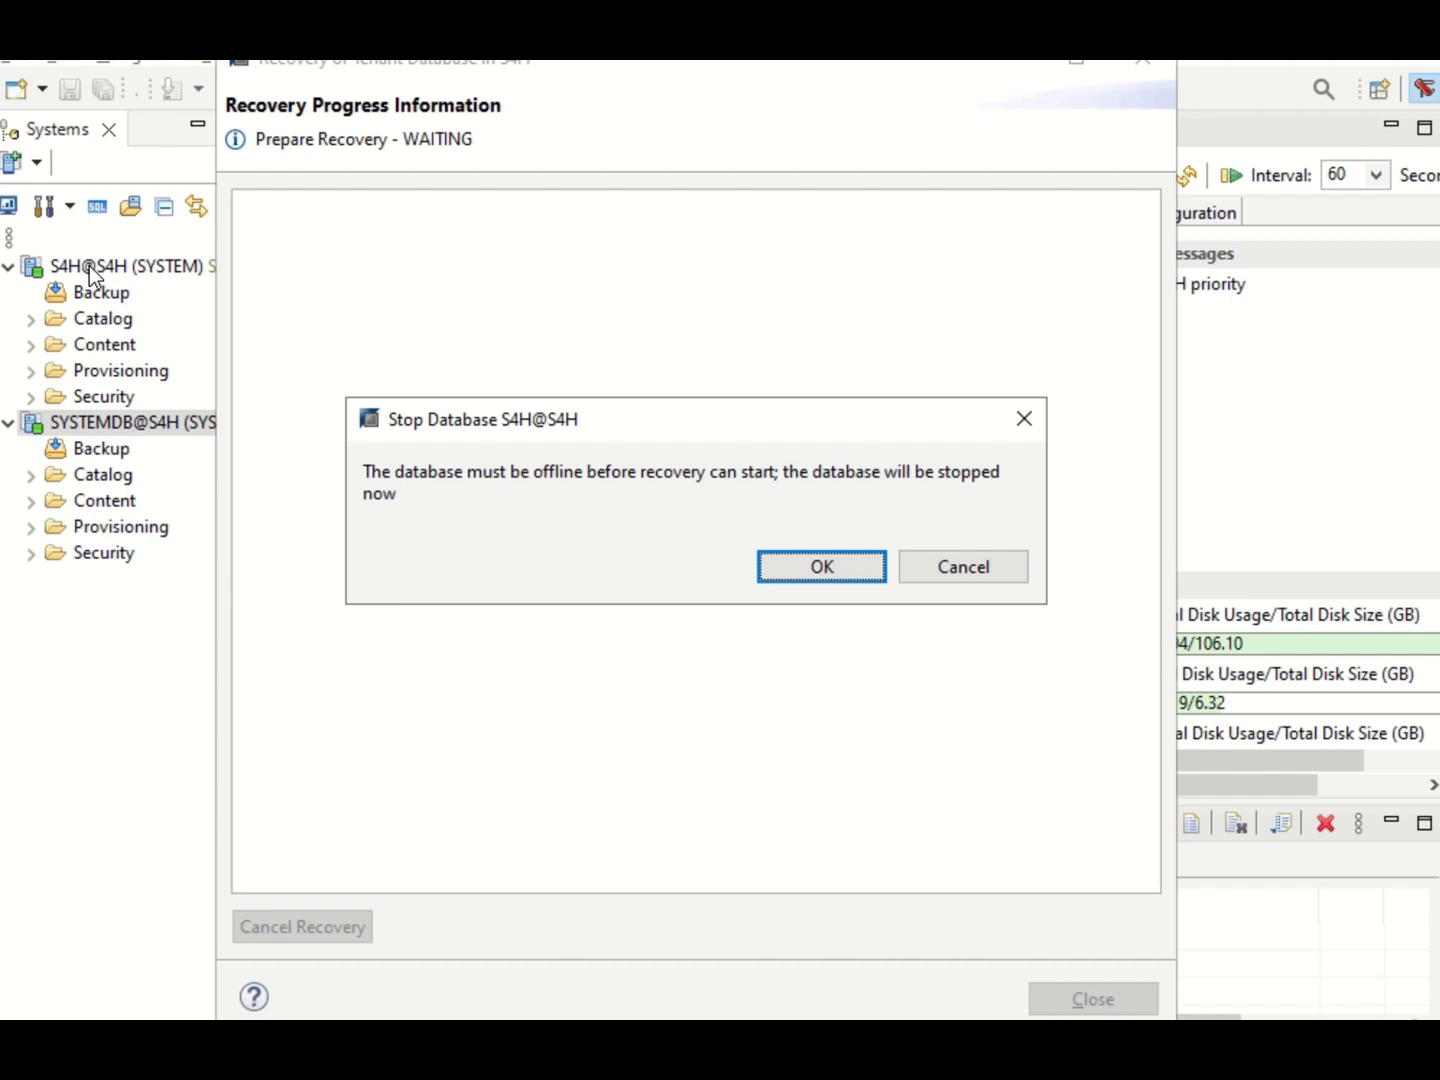
{"action": "left_click", "coordinate": [782, 568]}
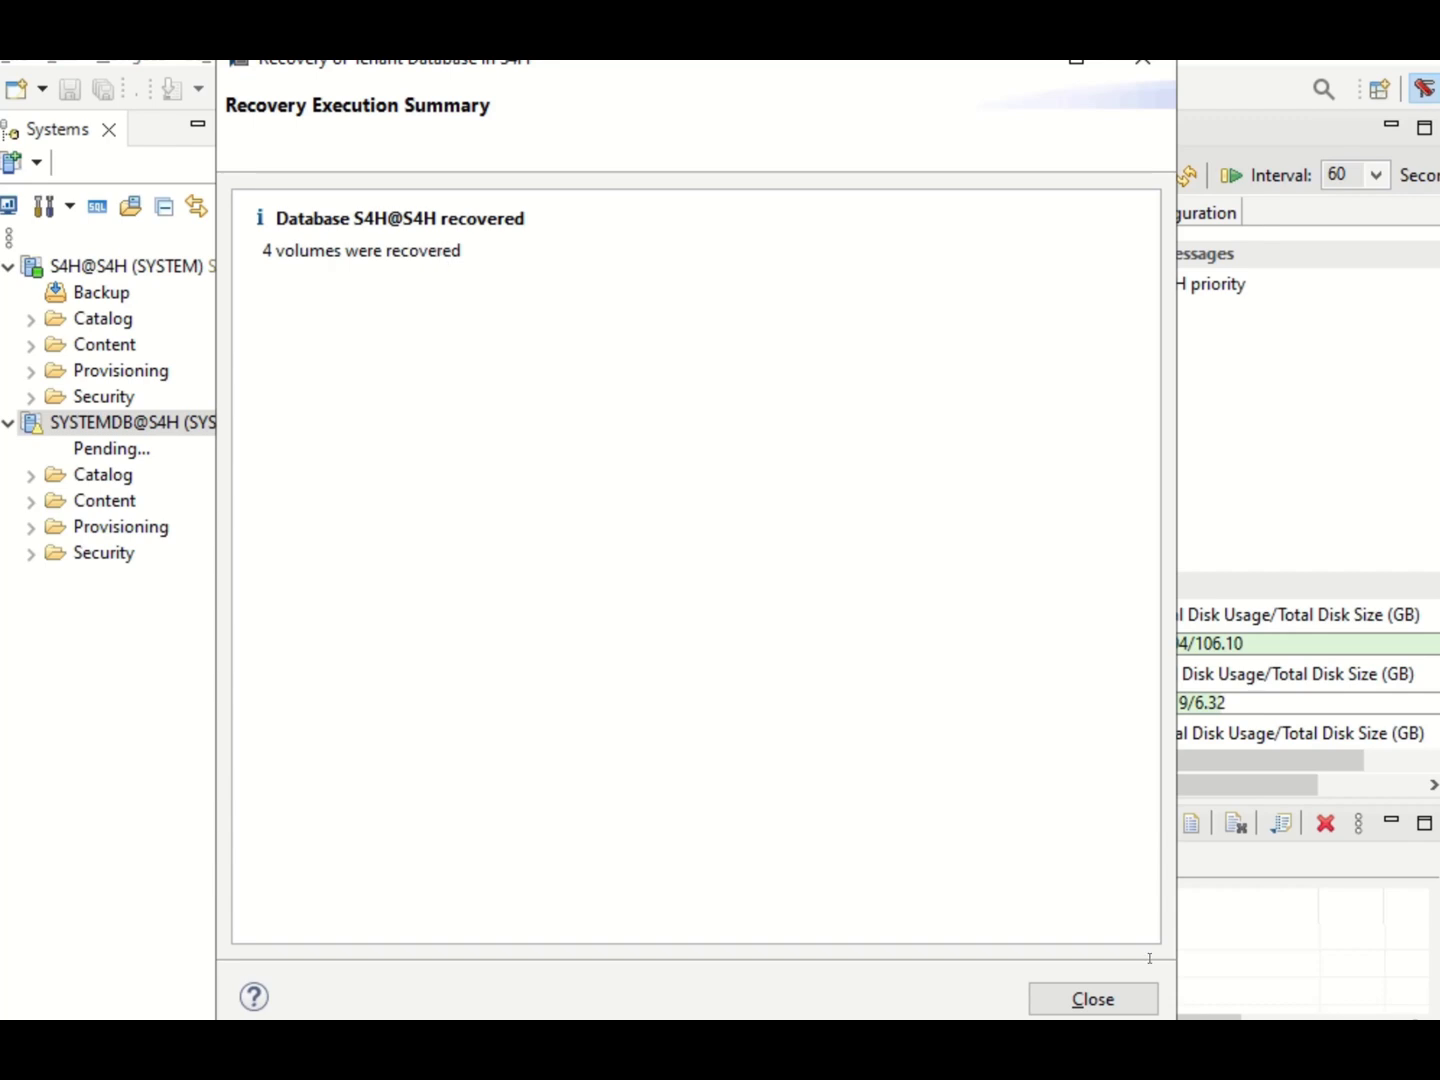
{"action": "left_click", "coordinate": [1093, 1000]}
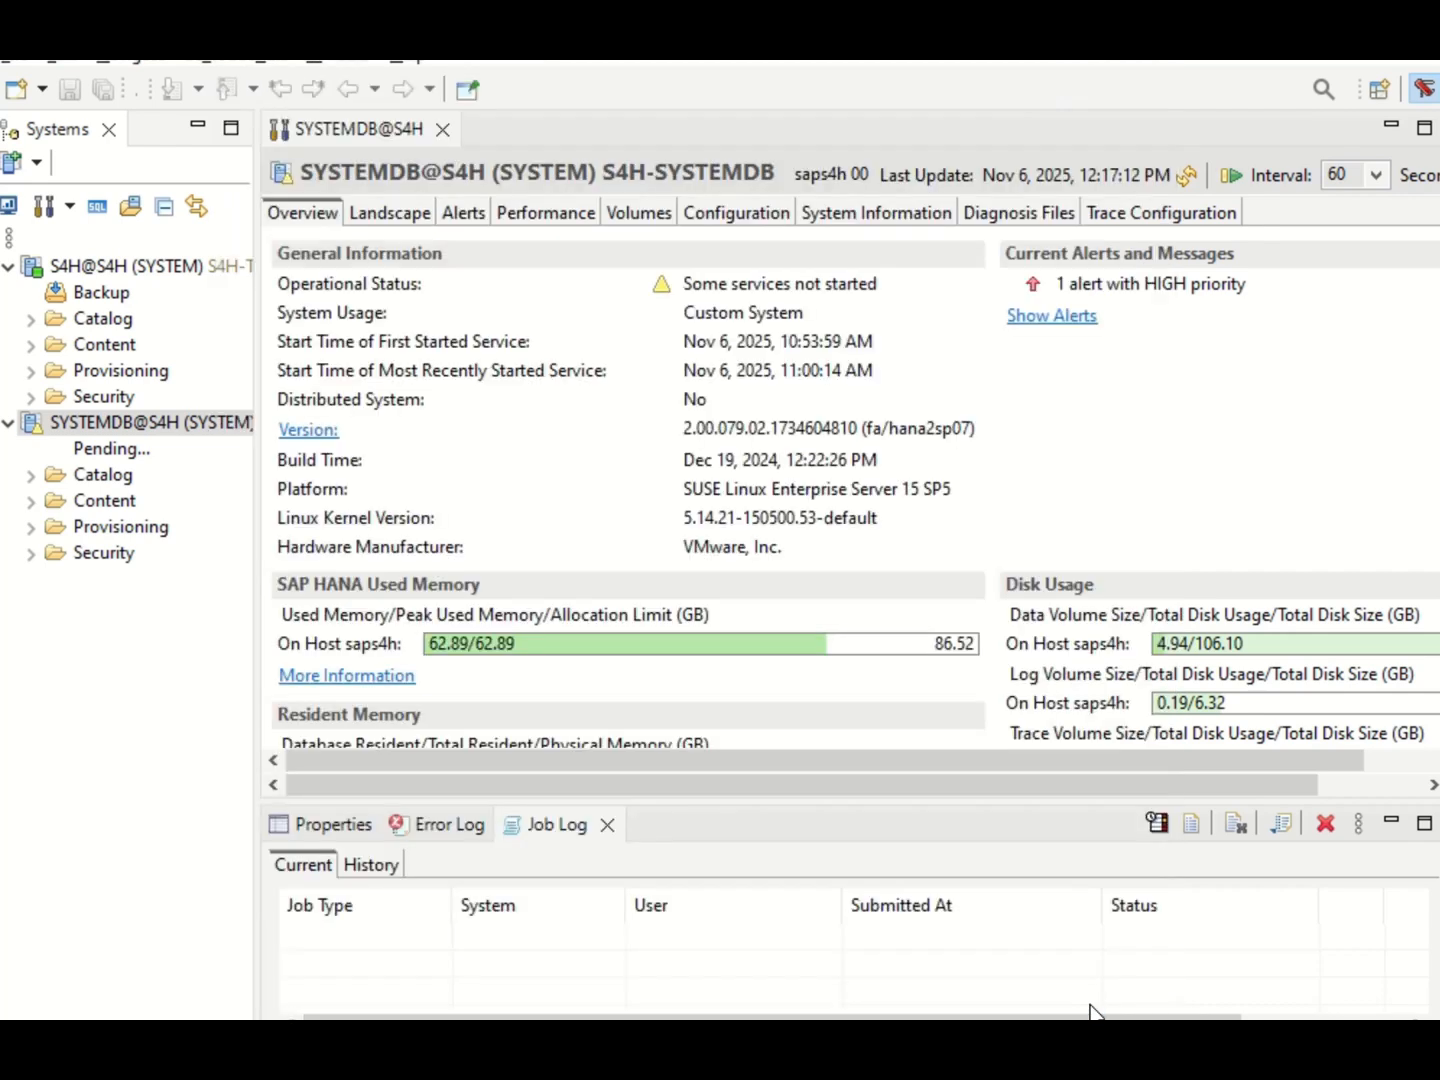
Refresh SYSTEMDB@S4H and check the overview and landscape services of the recovered S4H@S4H tenant.
{"action": "right_click", "coordinate": [120, 424]}
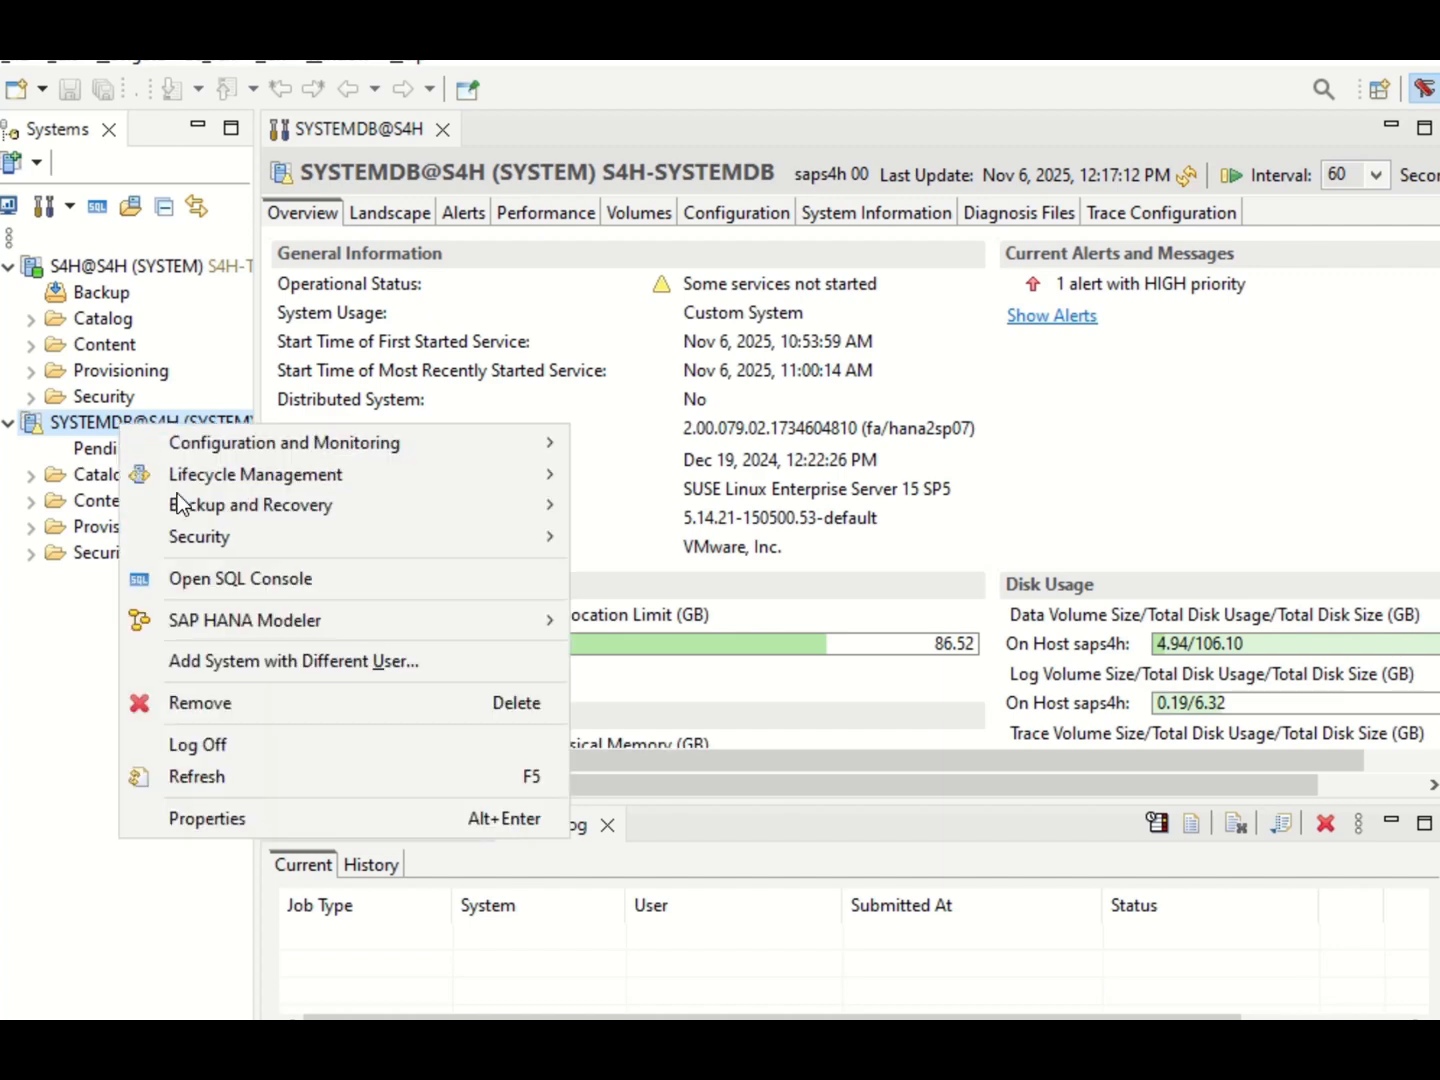
{"action": "left_click", "coordinate": [197, 777]}
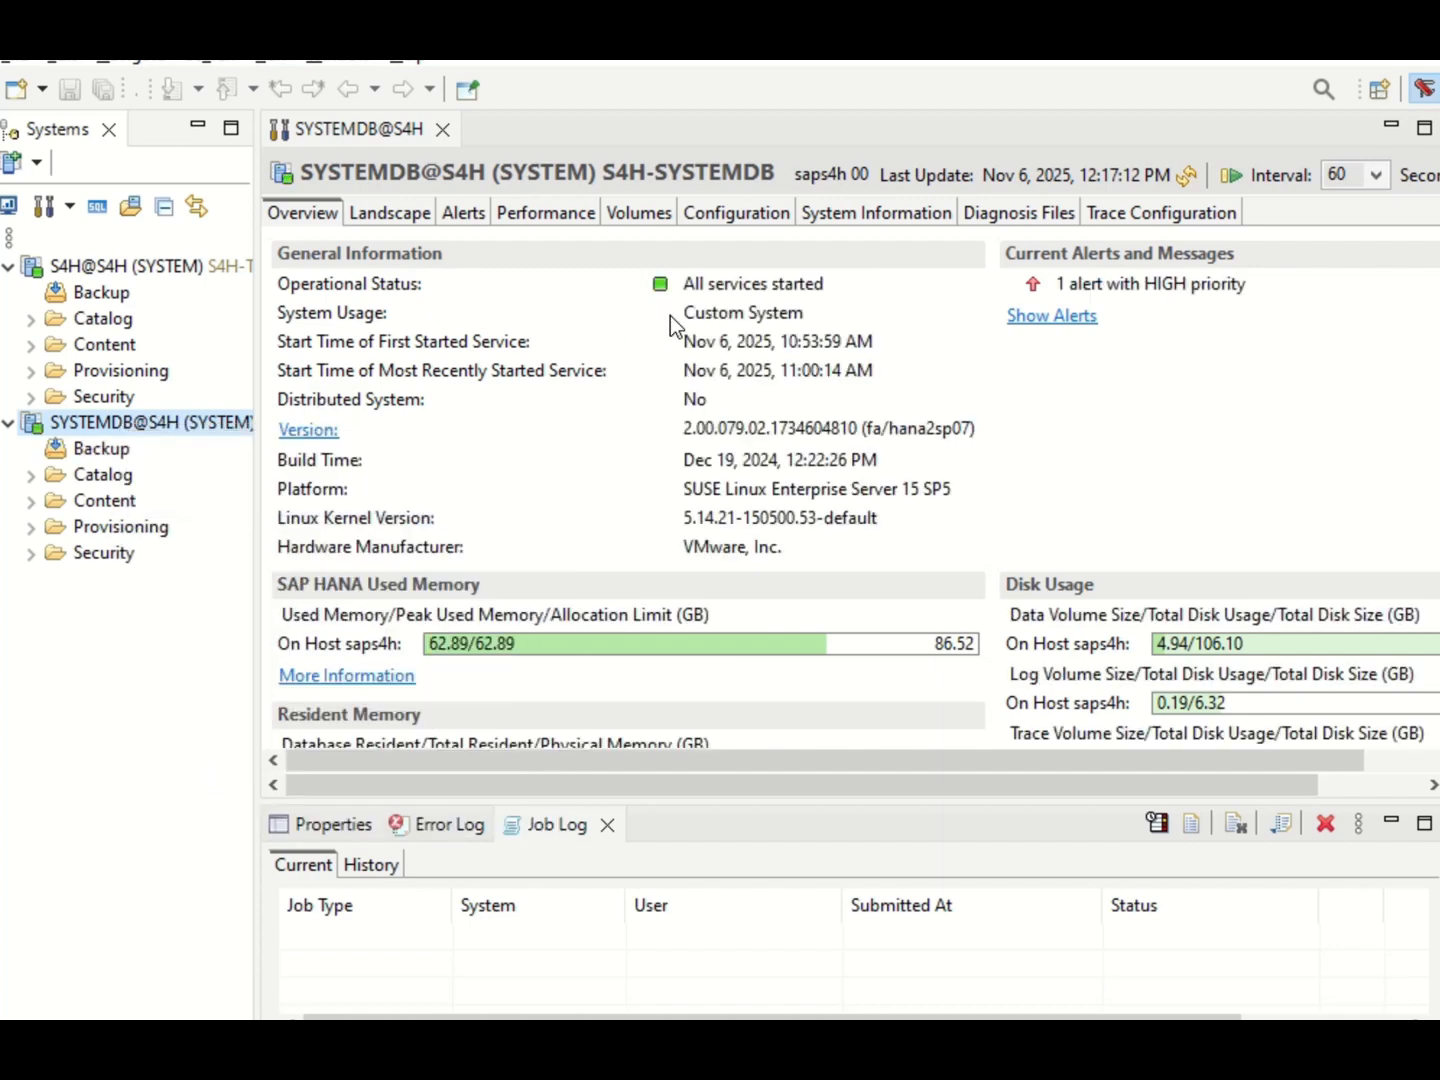
{"action": "left_click", "coordinate": [92, 266]}
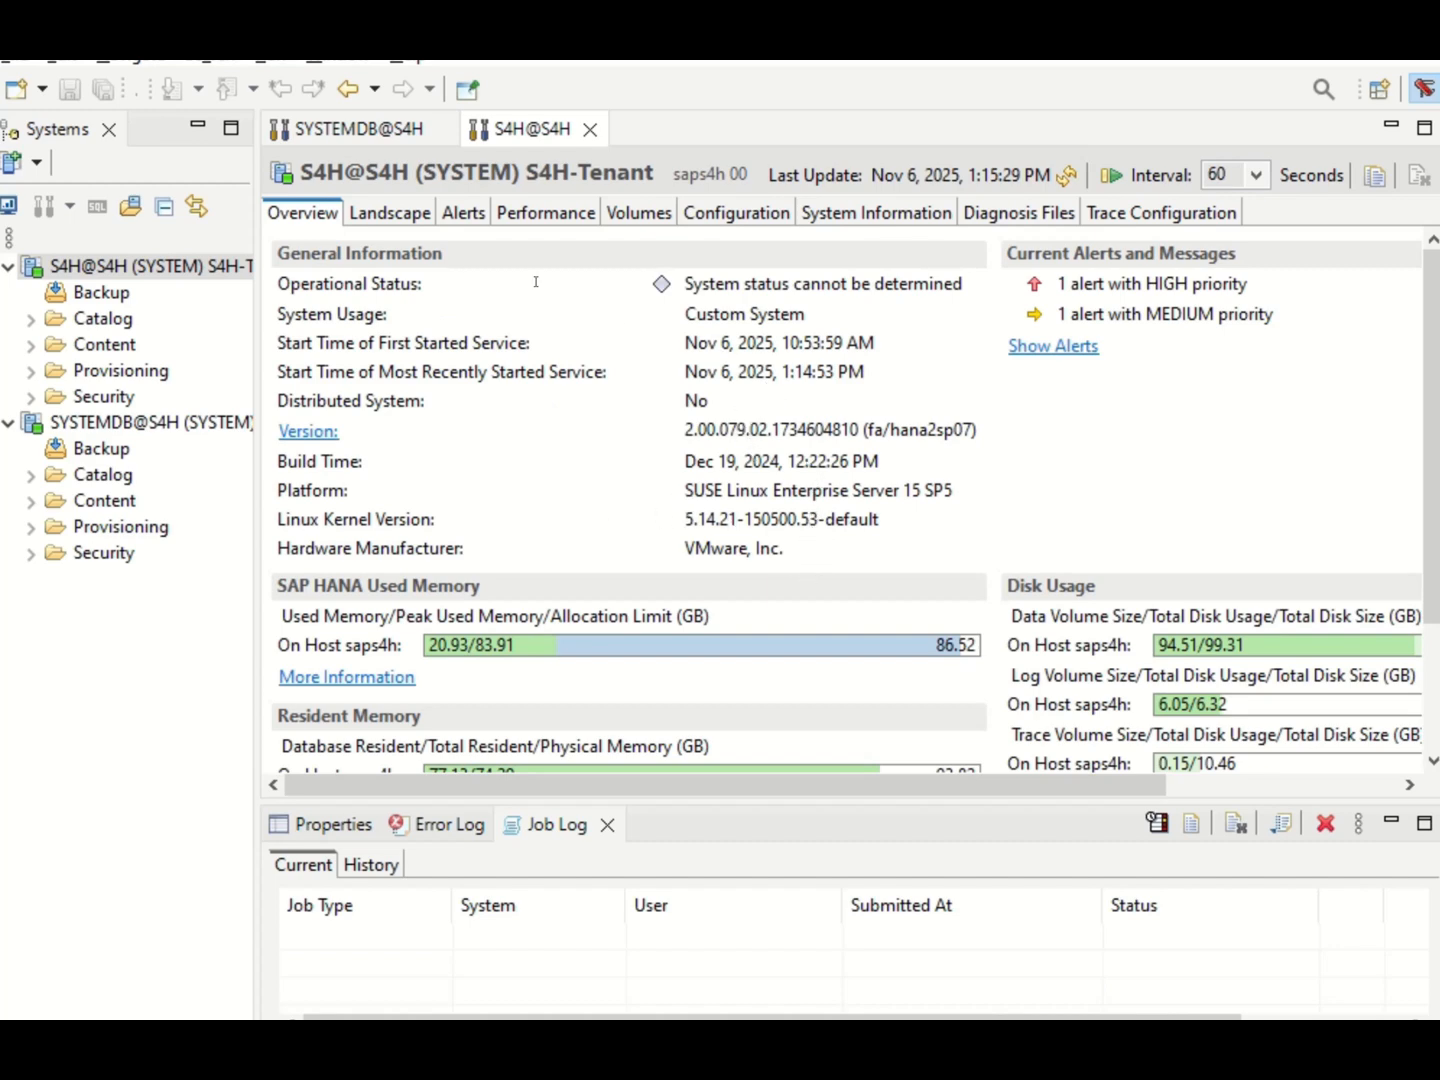
{"action": "left_click", "coordinate": [401, 212]}
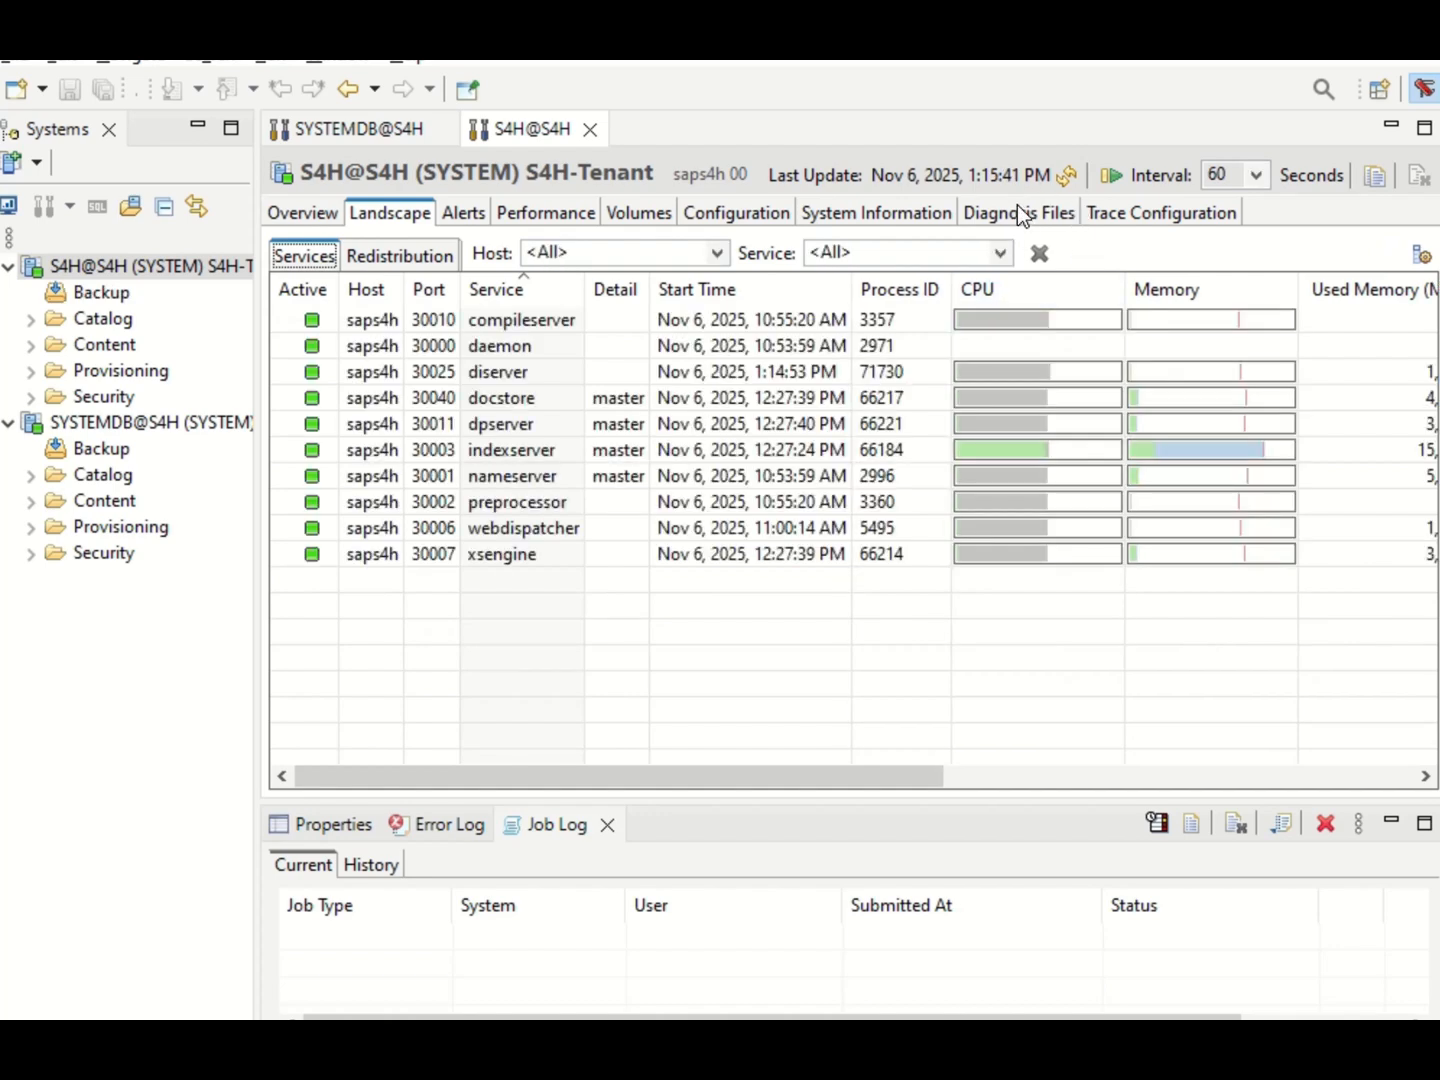
Sort the tenant's diagnosis files by newest modification, open backup.log and highlight its RECOVER DATA completion entry.
{"action": "left_click", "coordinate": [1017, 212]}
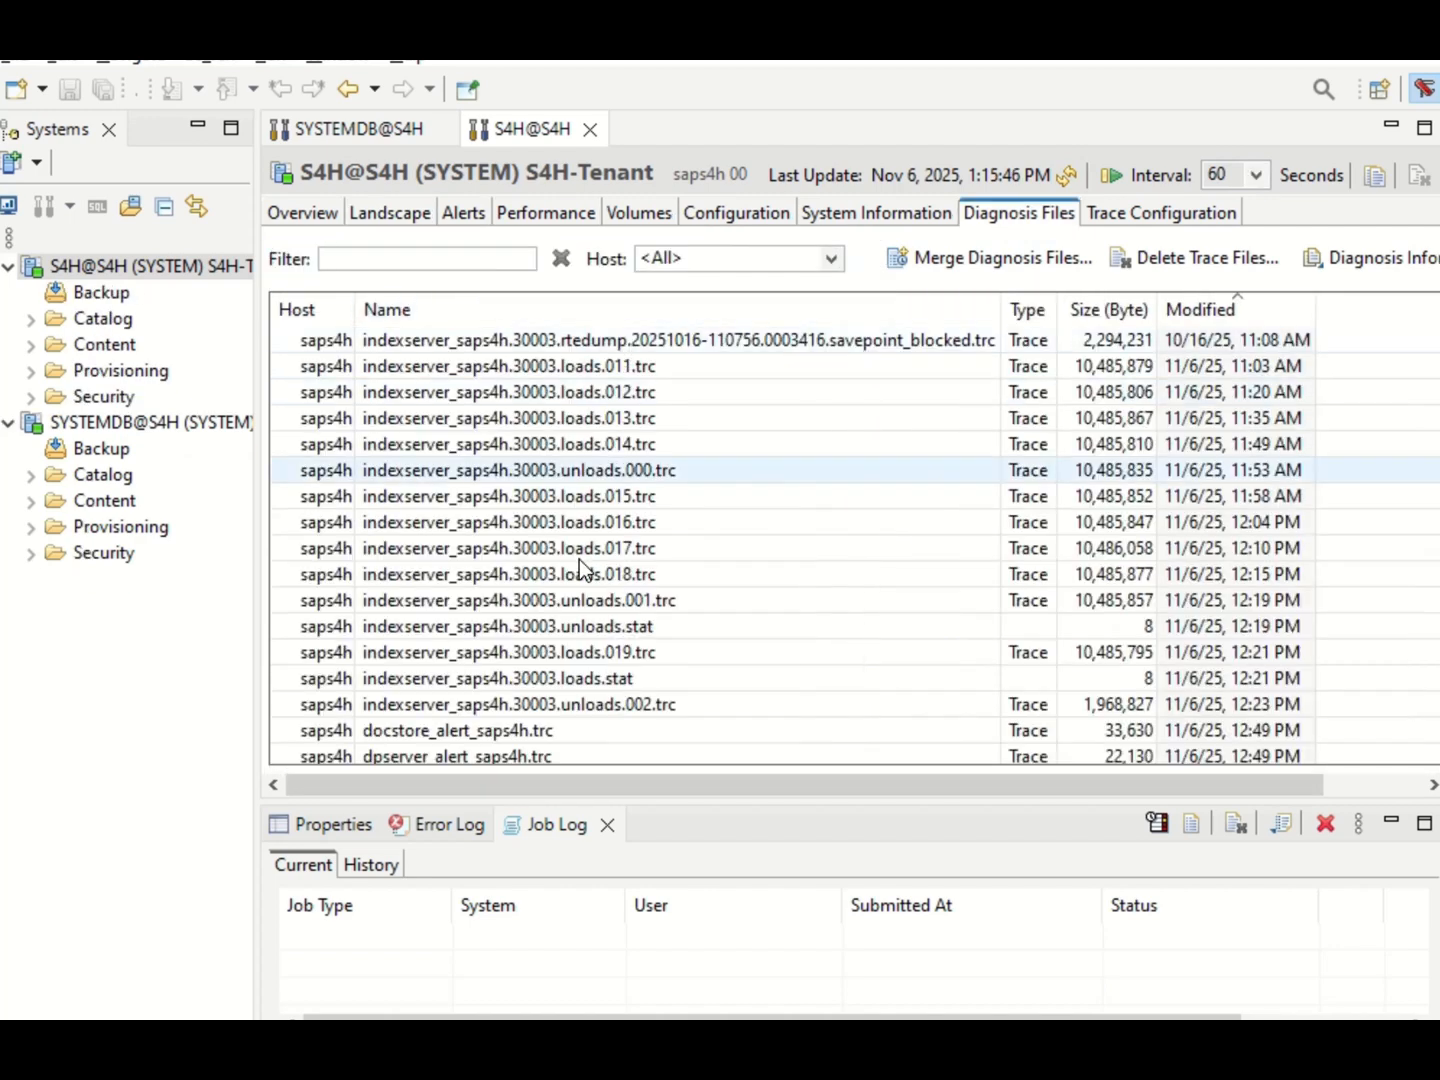
{"action": "left_click", "coordinate": [1221, 310]}
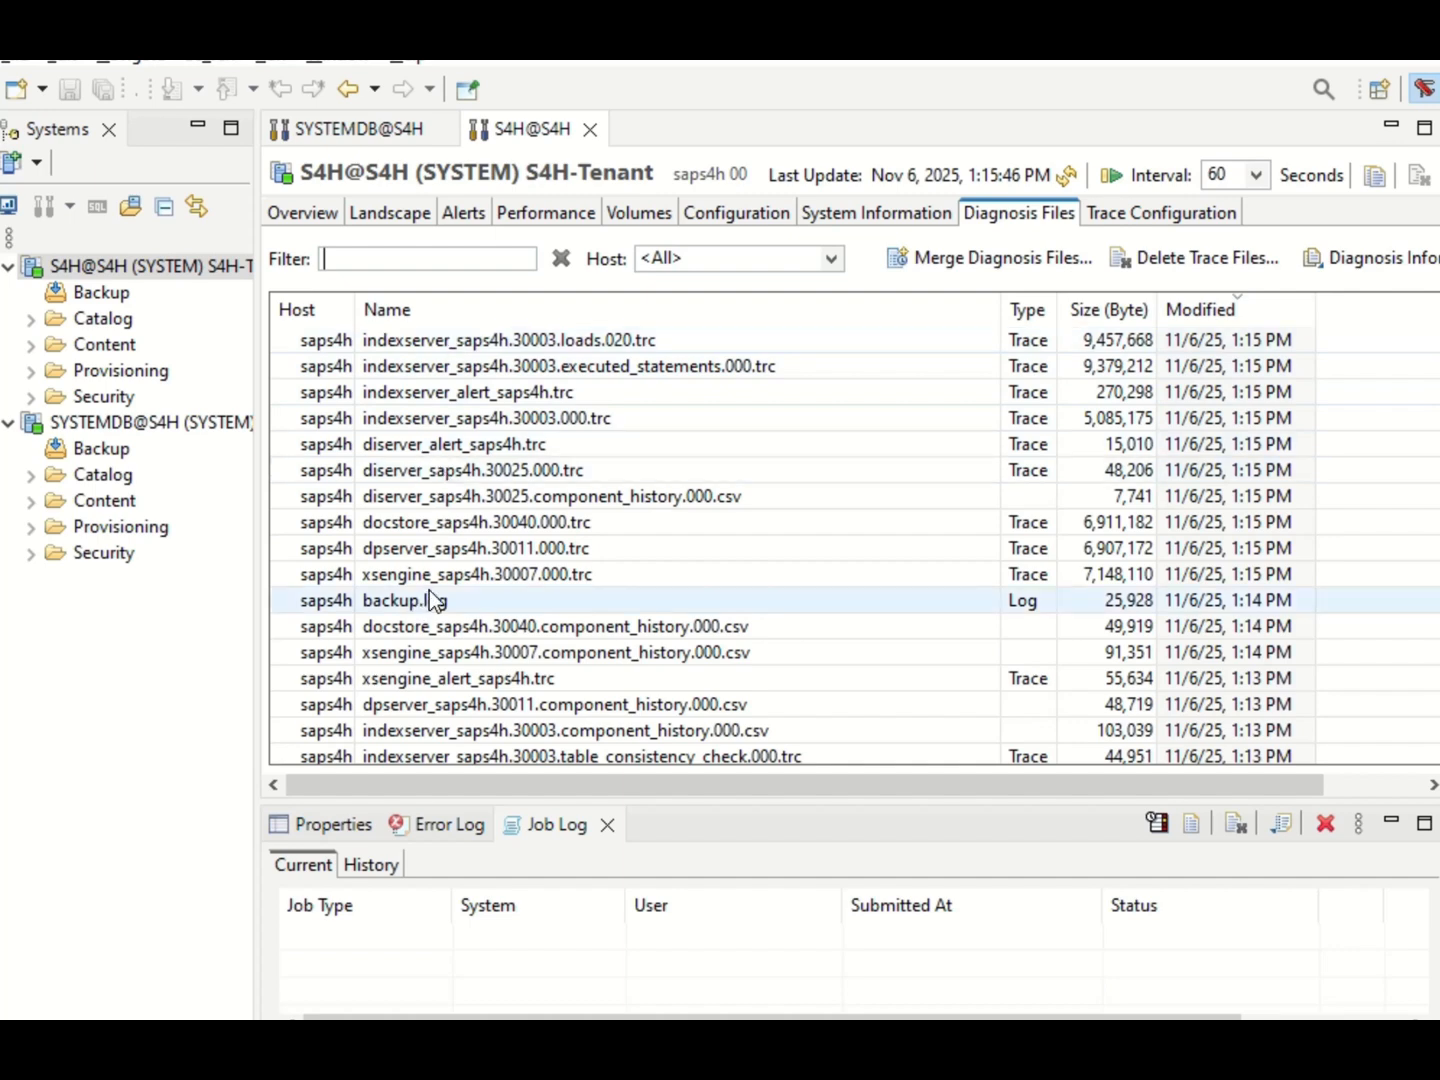
{"action": "left_click", "coordinate": [390, 597]}
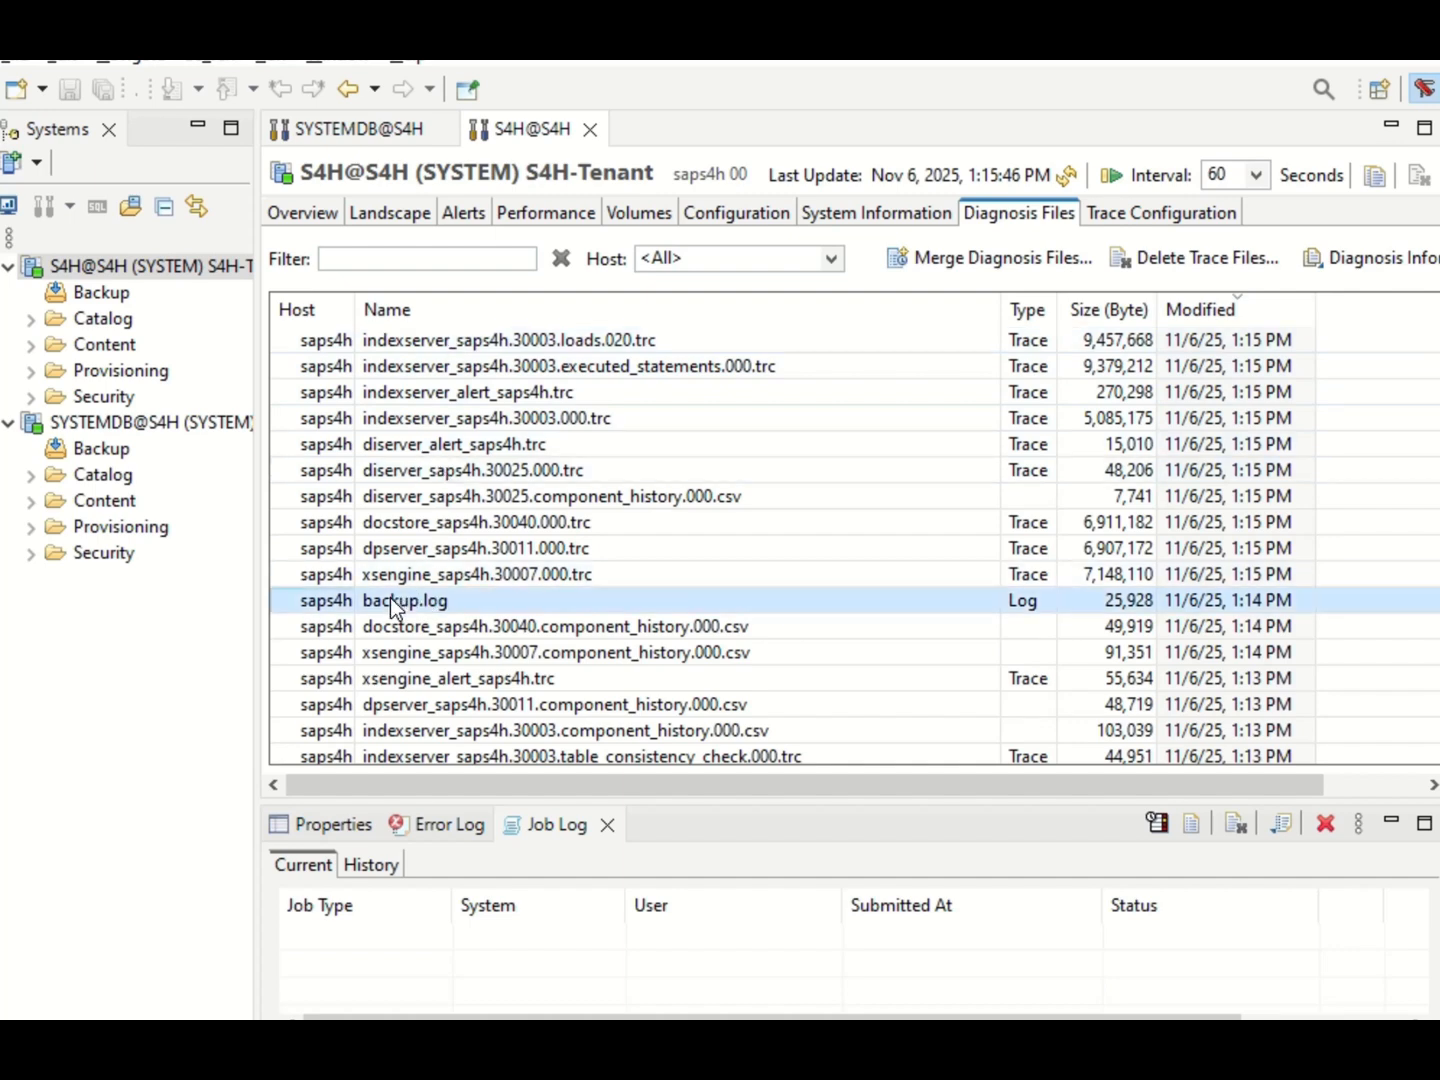
{"action": "double_click", "coordinate": [391, 597]}
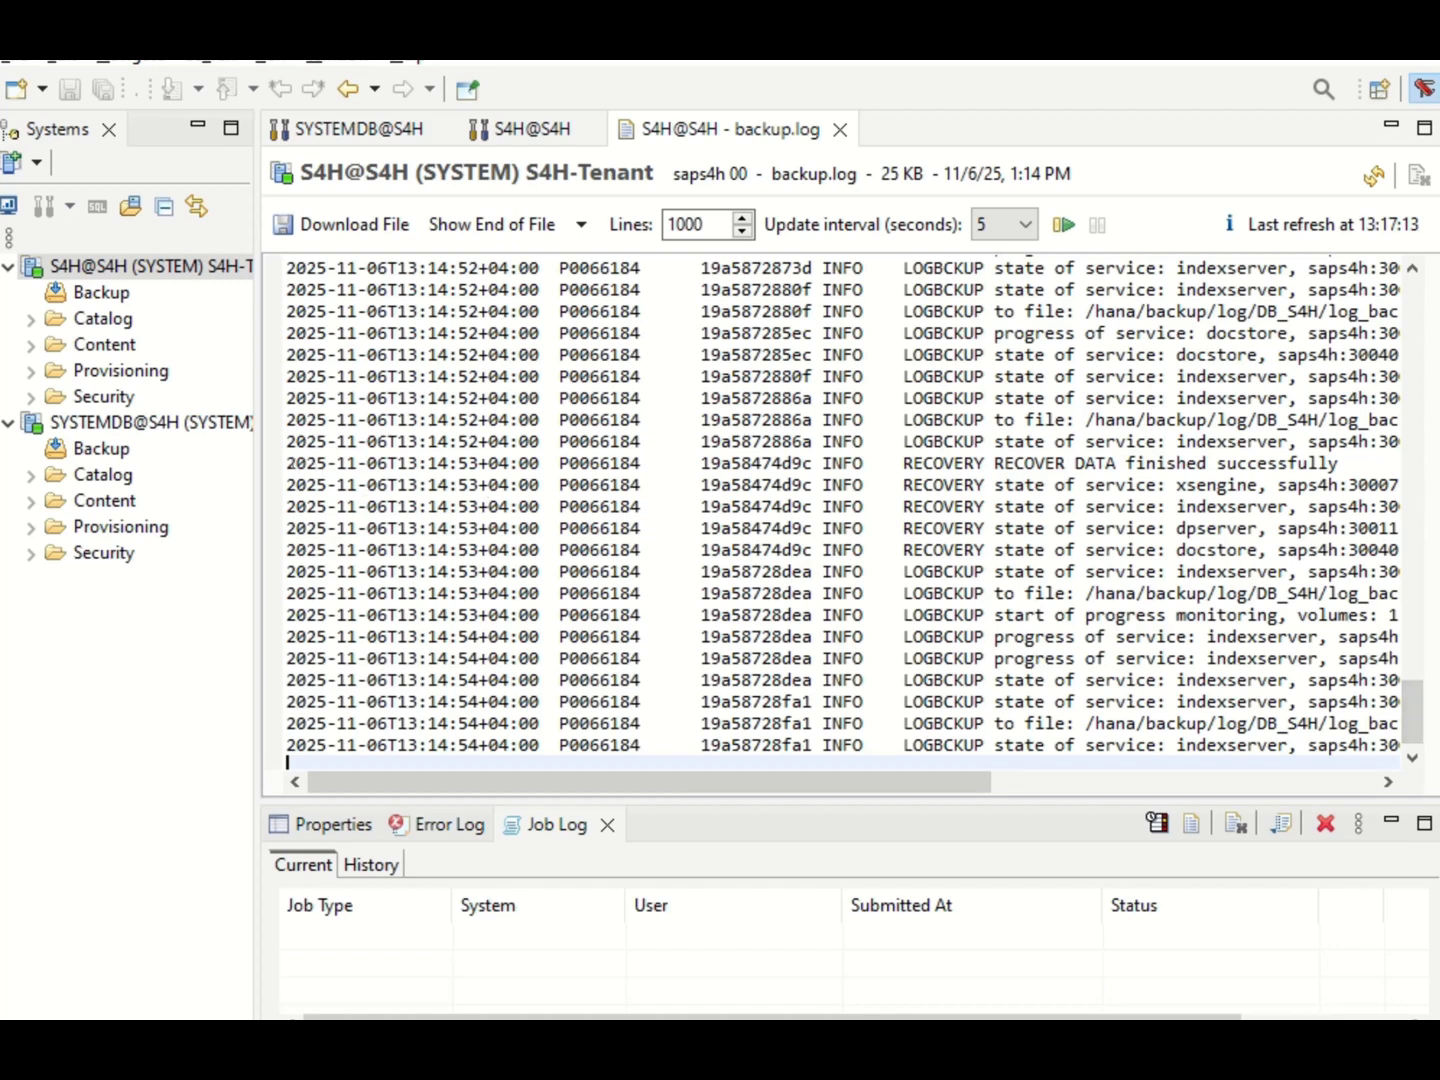
{"action": "left_click_drag", "start_coordinate": [286, 463], "coordinate": [1327, 484]}
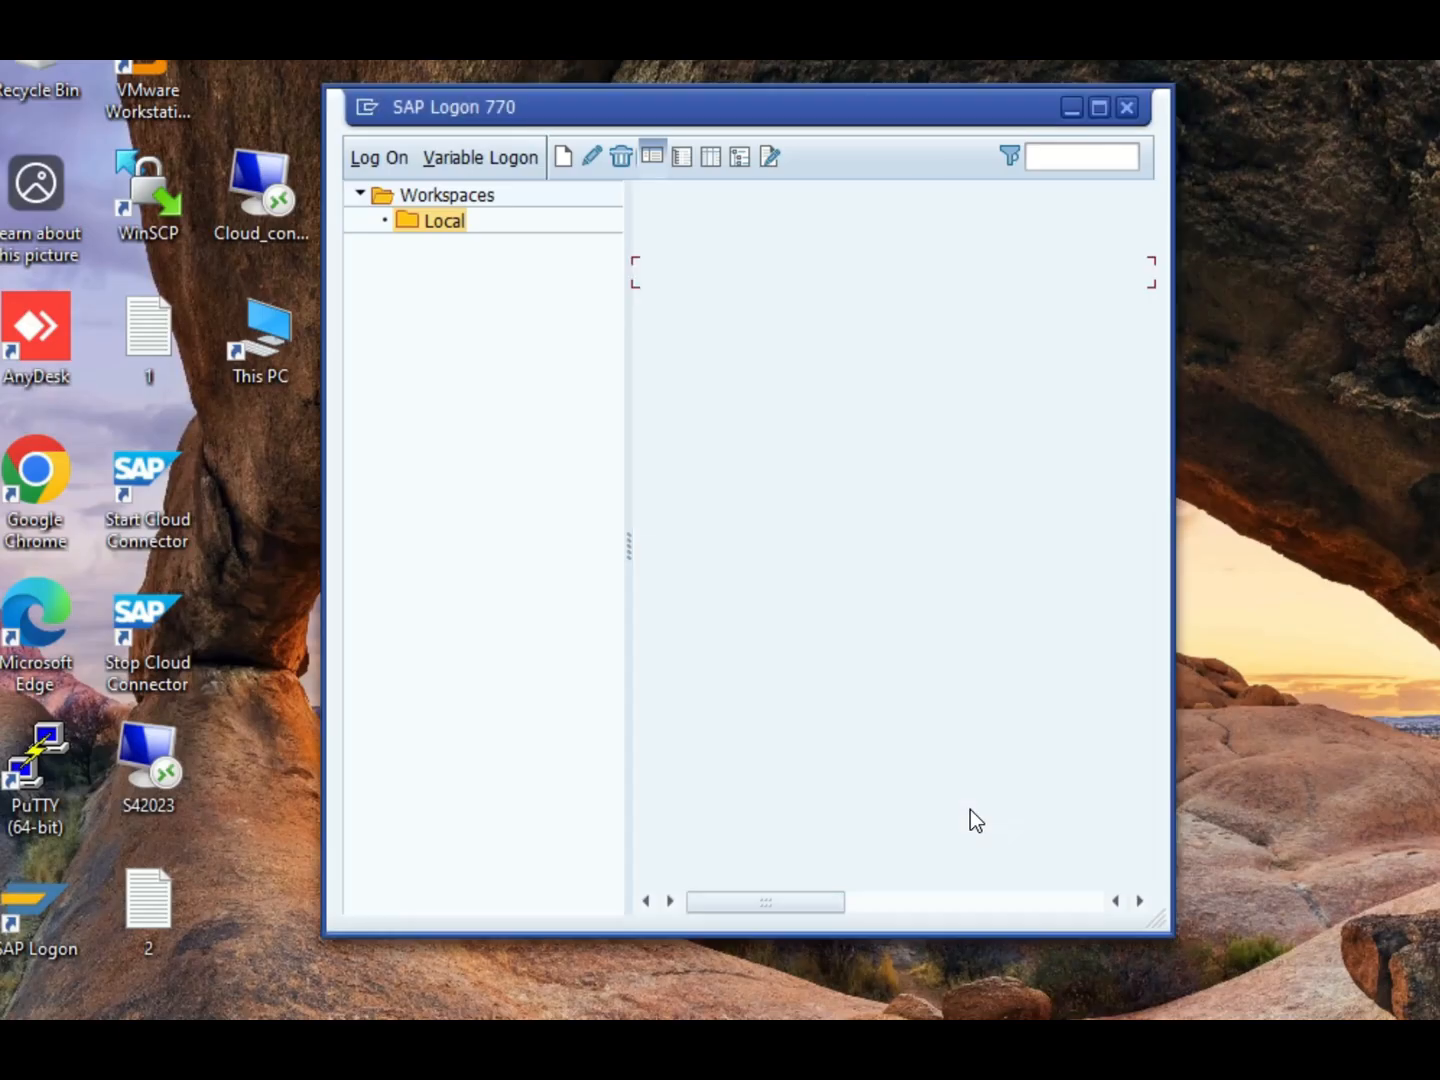
Switch to the saps4a PuTTY session and test the database connection with R3trans -d.
{"action": "left_click", "coordinate": [849, 1050]}
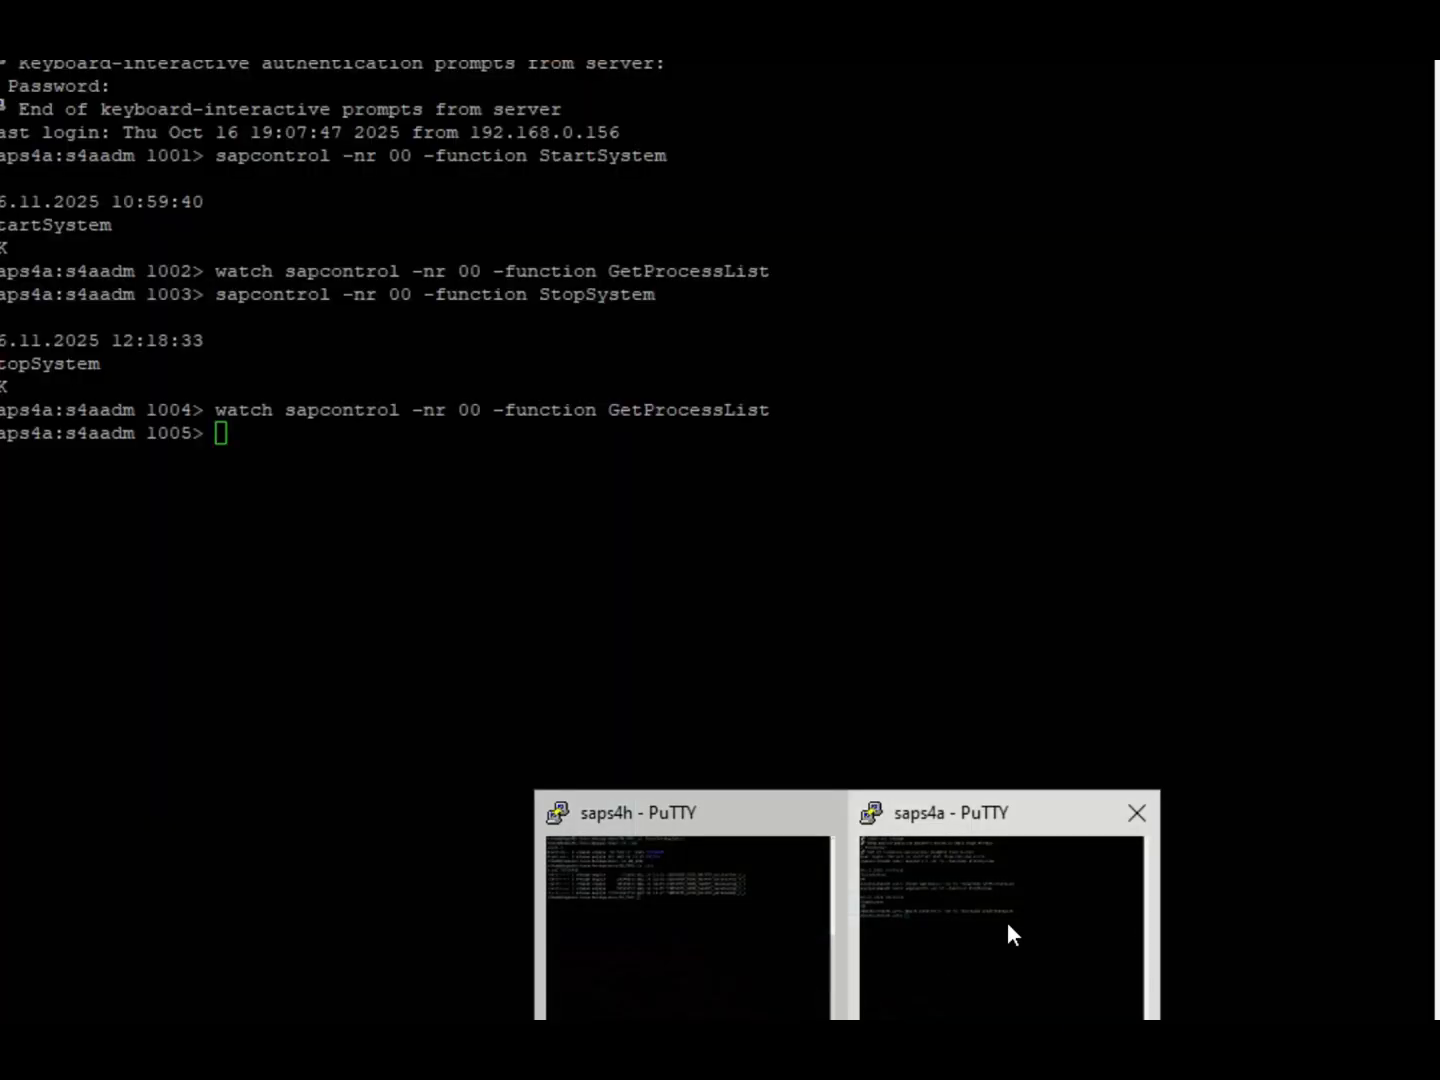
{"action": "left_click", "coordinate": [1007, 922]}
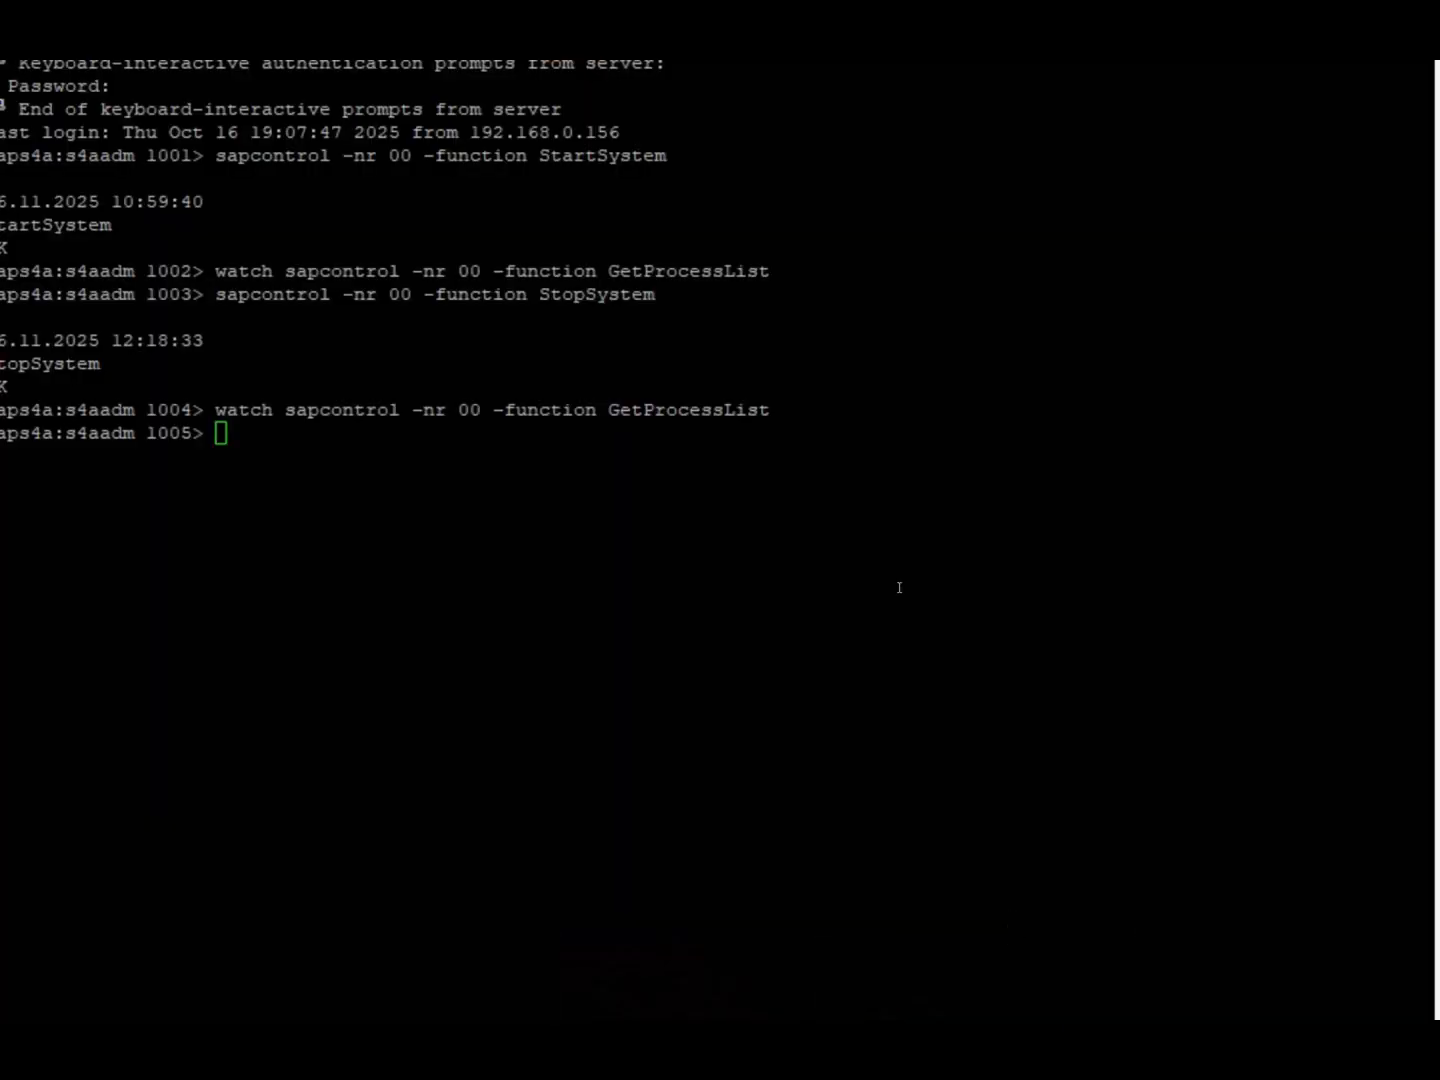
{"action": "type", "text": "R3trans "}
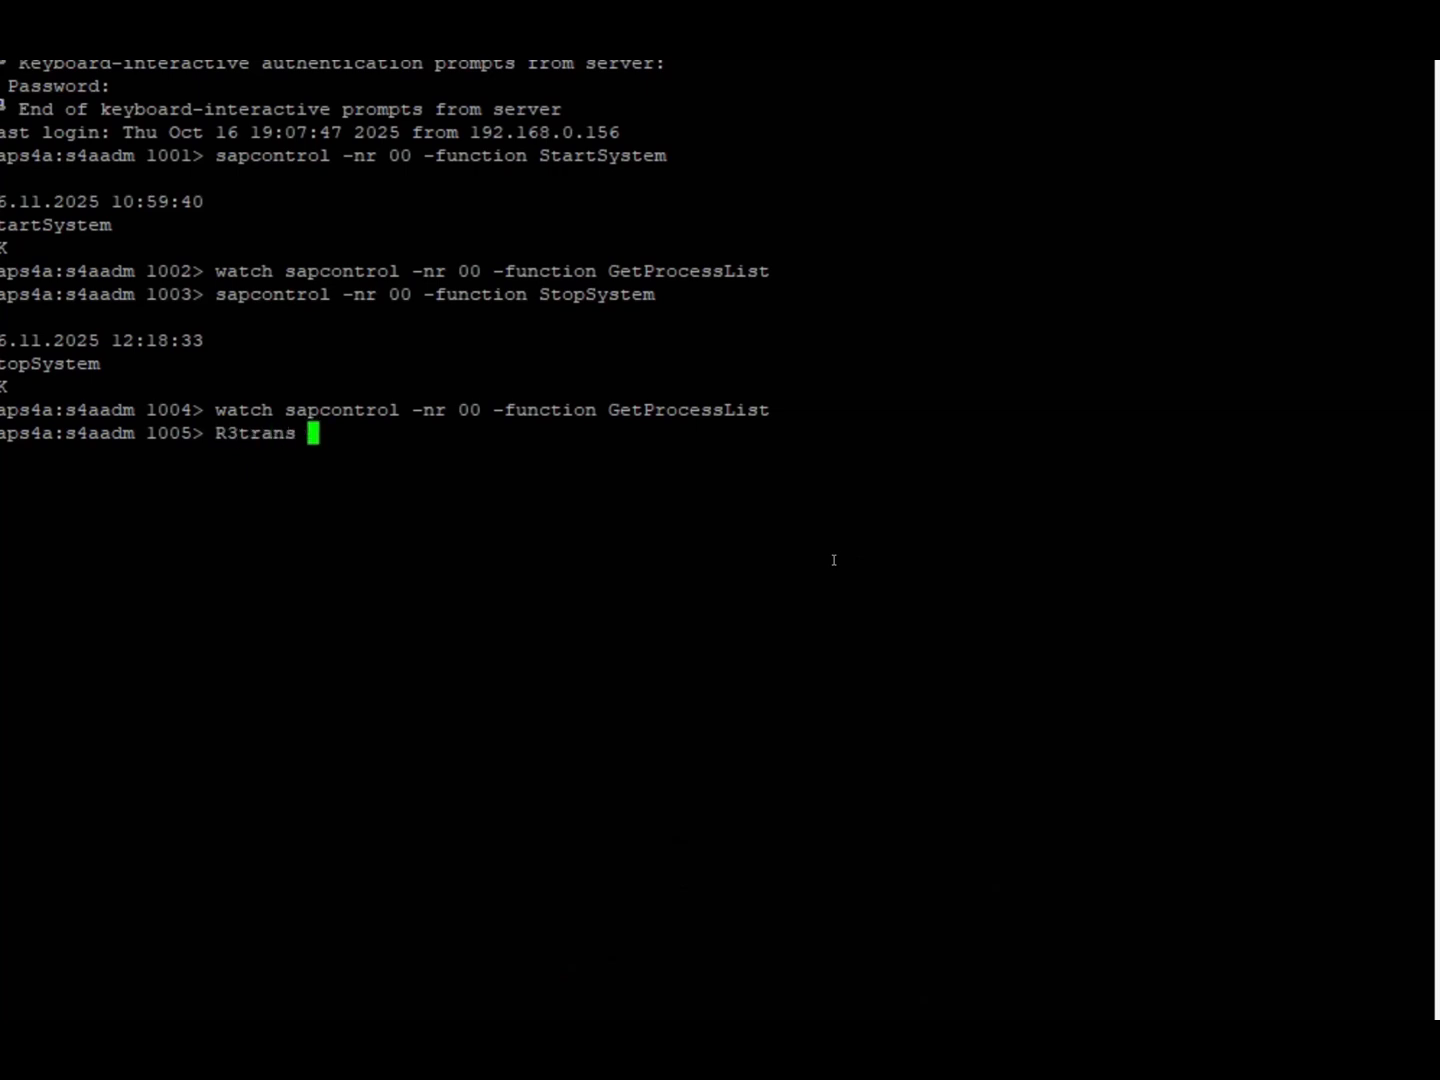
{"action": "type", "text": "-d"}
{"action": "key", "text": "Return"}
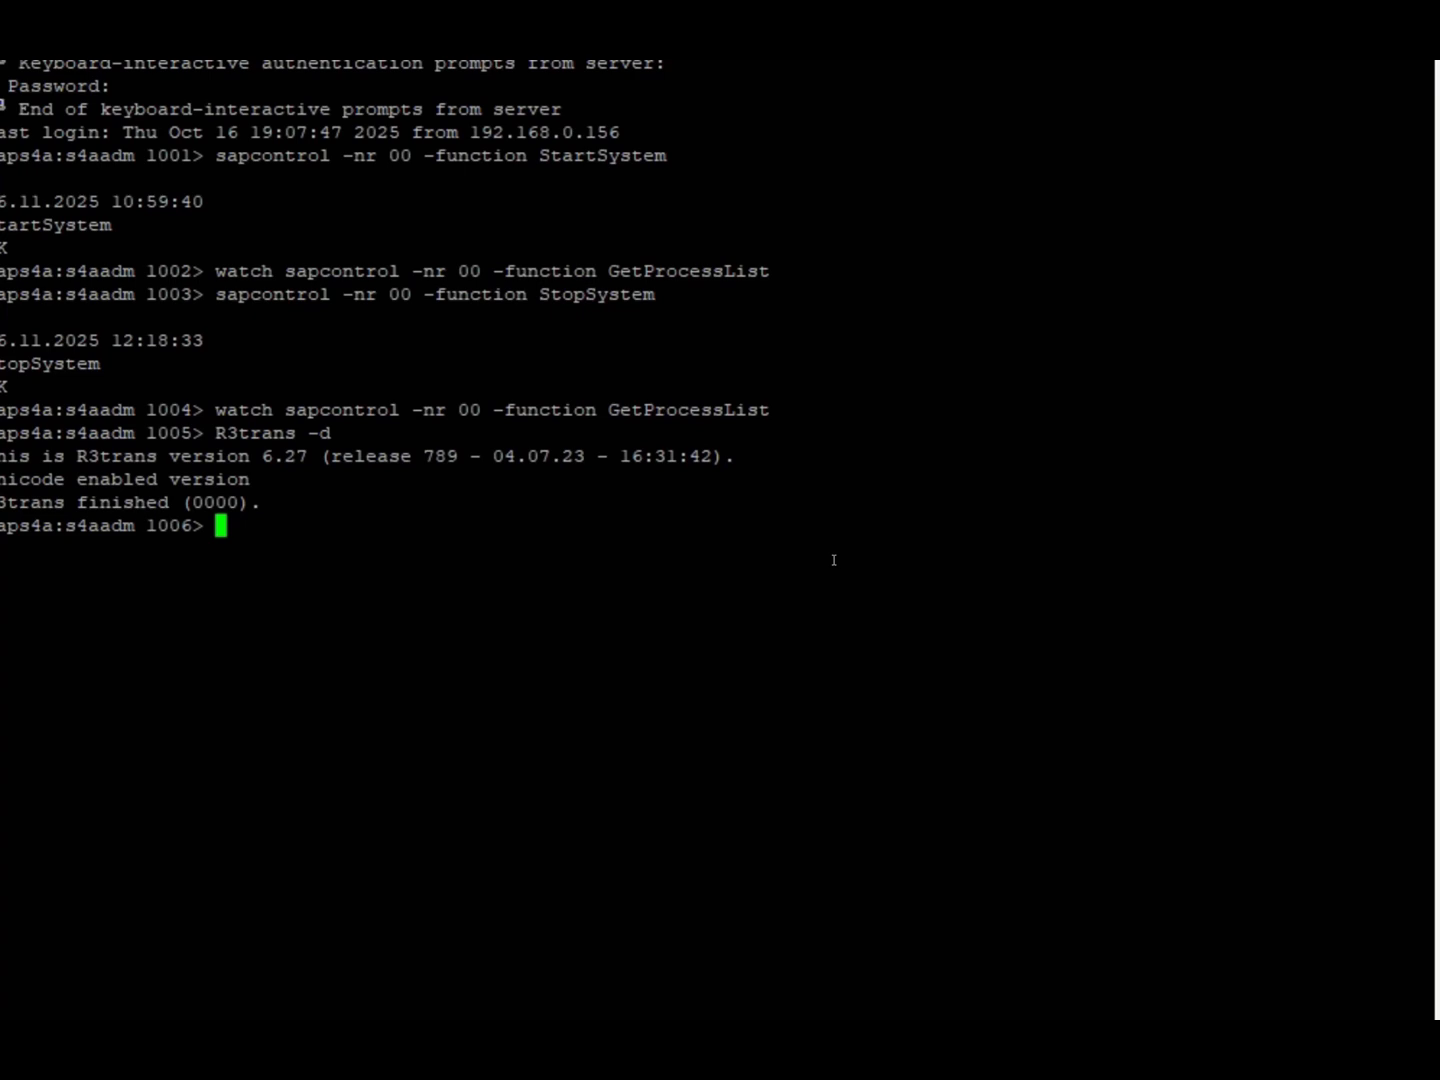
Start the SAP system with sapcontrol -nr 00 -function StartSystem.
{"action": "type", "text": "sapcontrol -nr "}
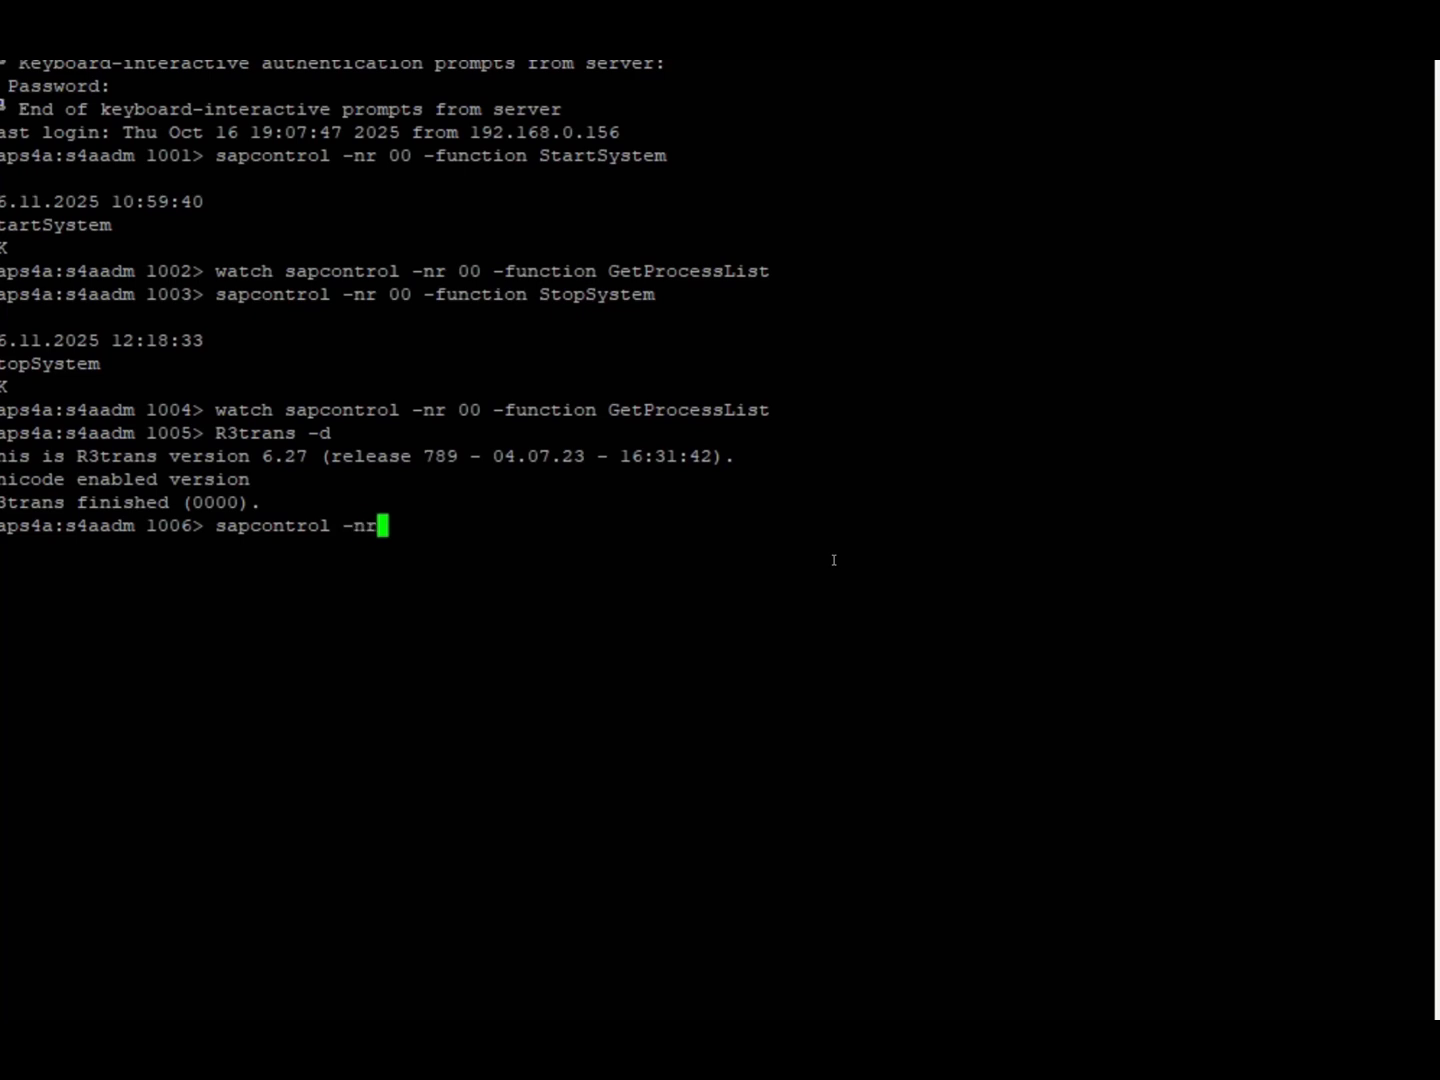
{"action": "type", "text": "00 -function "}
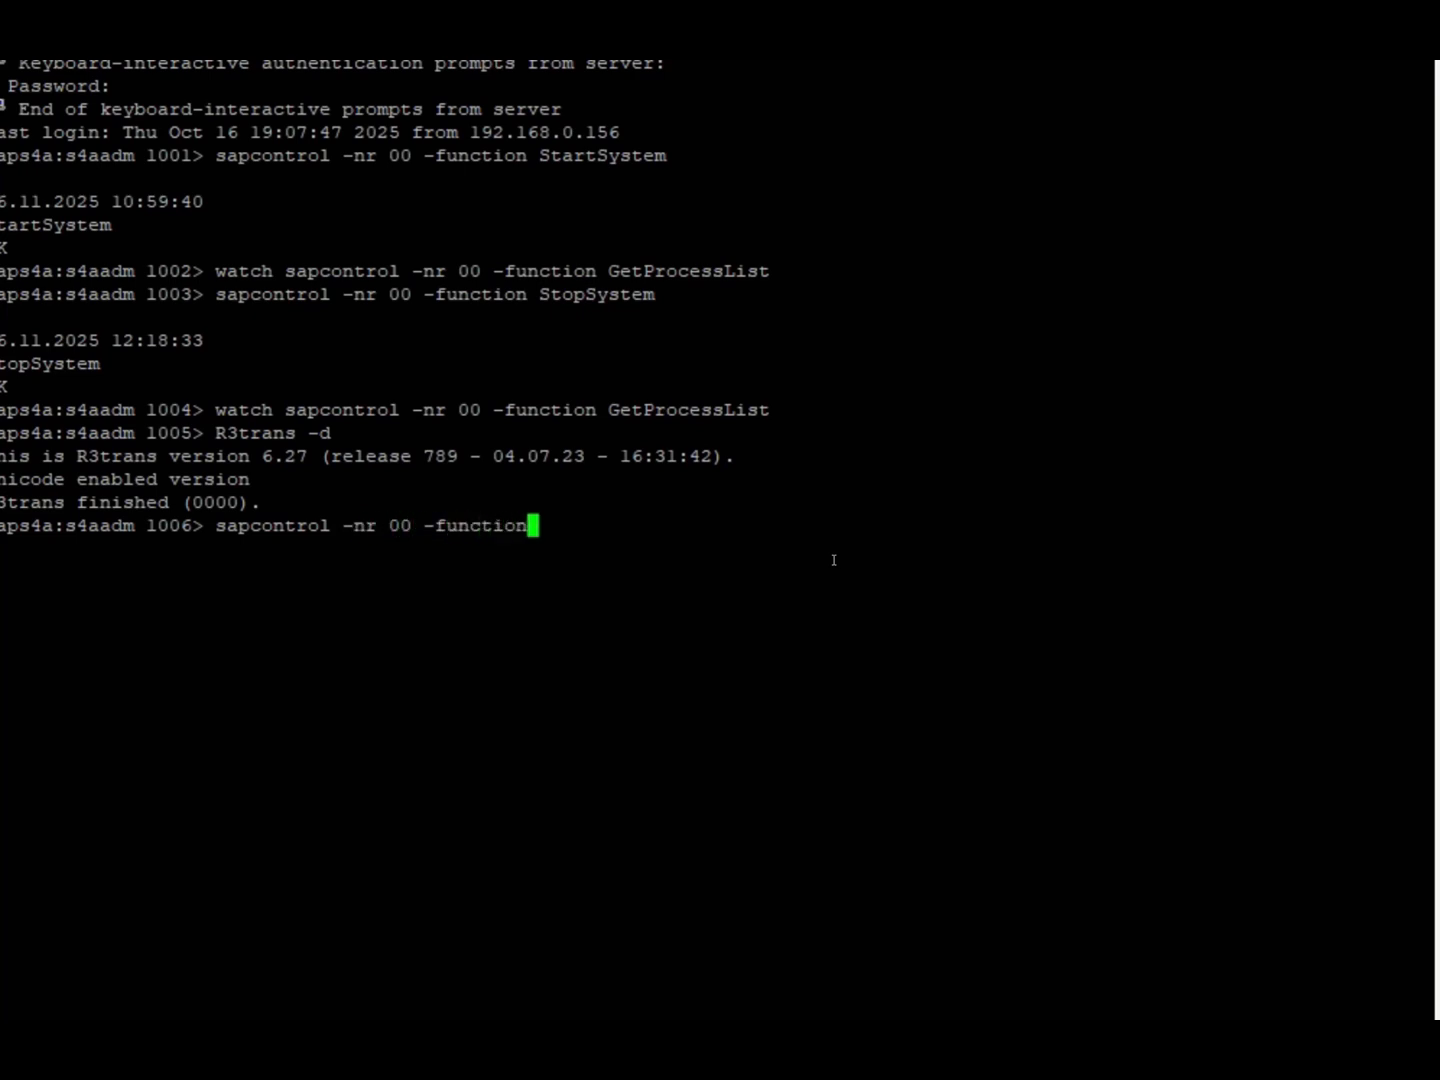
{"action": "type", "text": "StartSystem"}
{"action": "key", "text": "Return"}
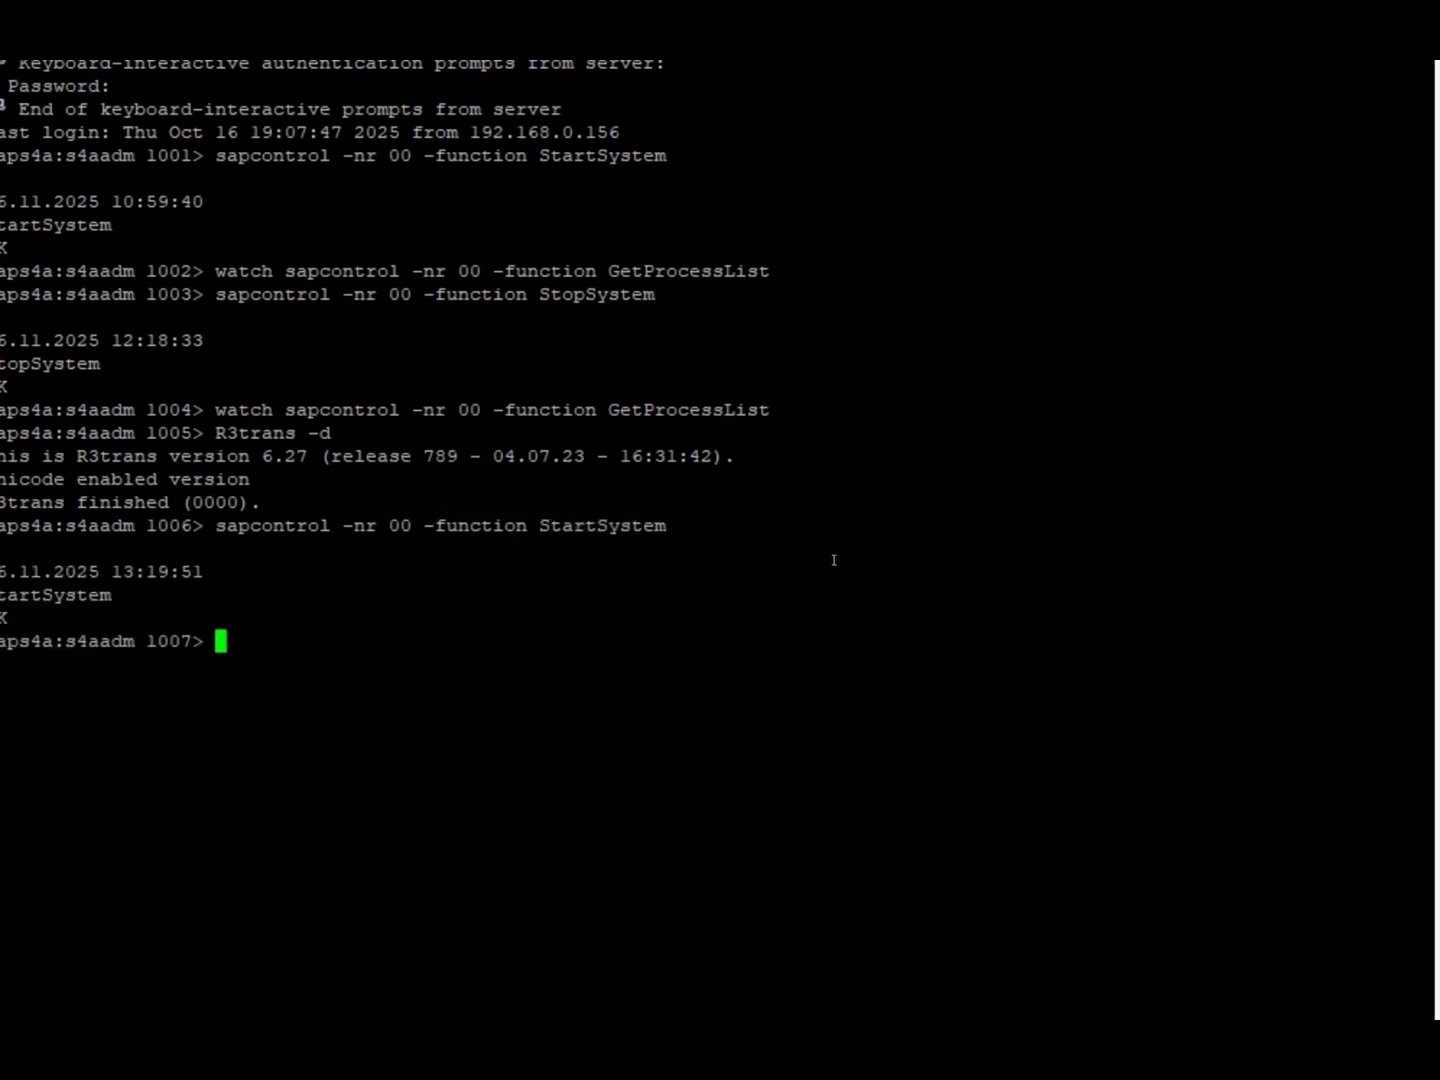
Monitor the startup with watch sapcontrol -nr 00 -function GetProcessList until all processes are running, and end the watch.
{"action": "type", "text": "watch sapcontr"}
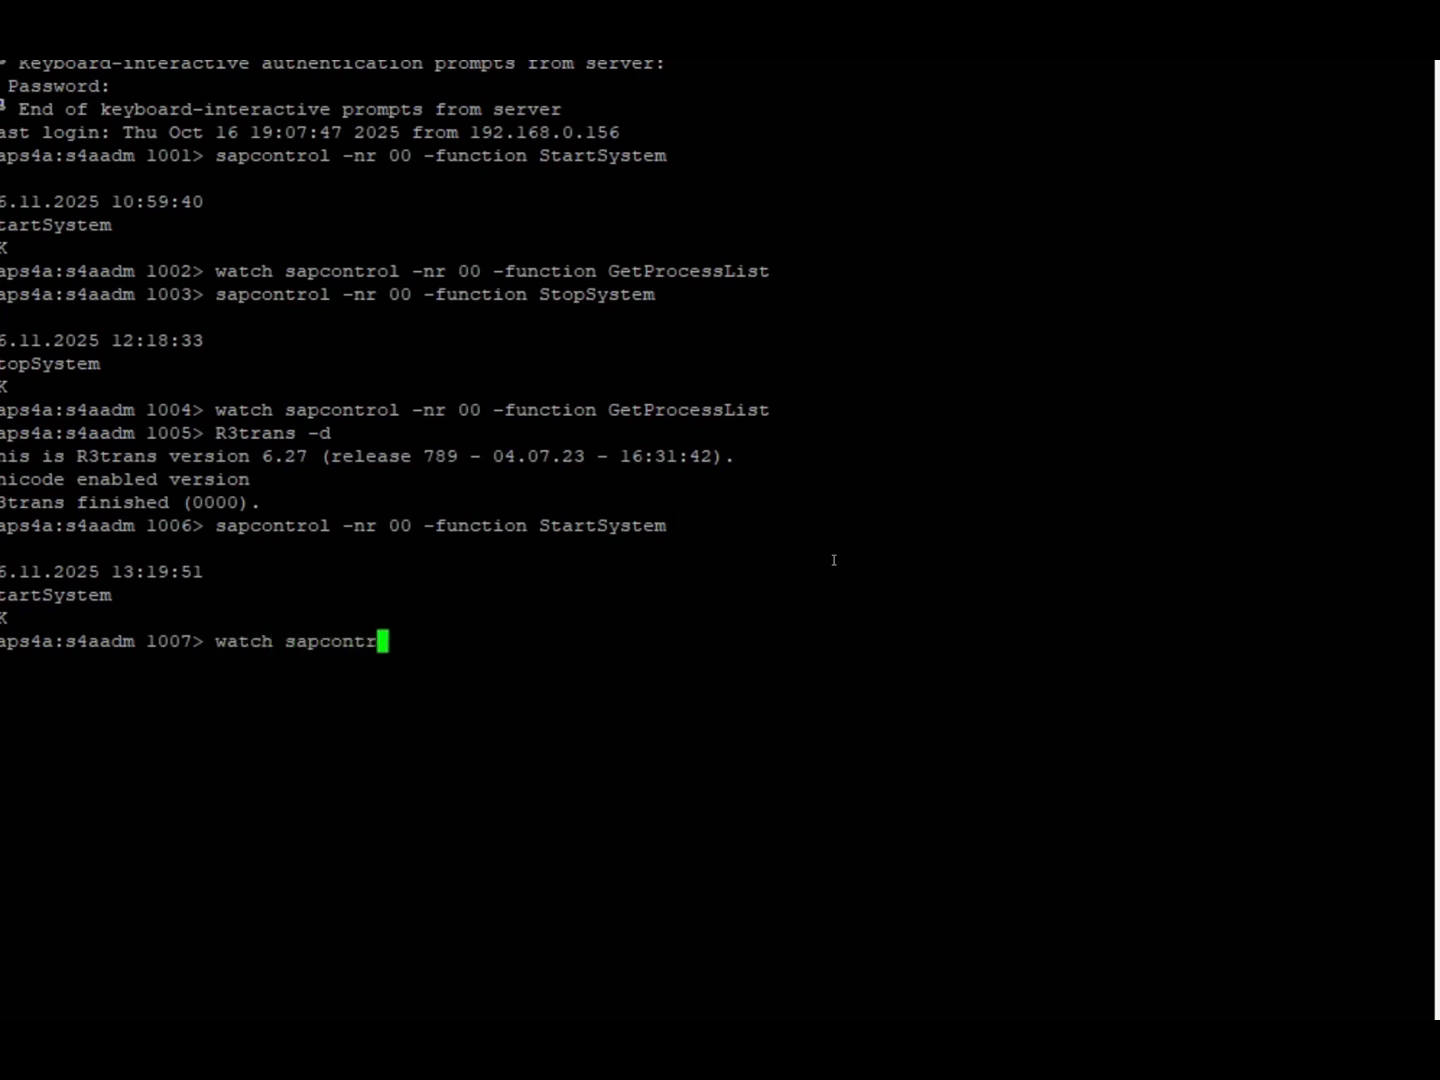
{"action": "type", "text": "ol -nr 00 -function "}
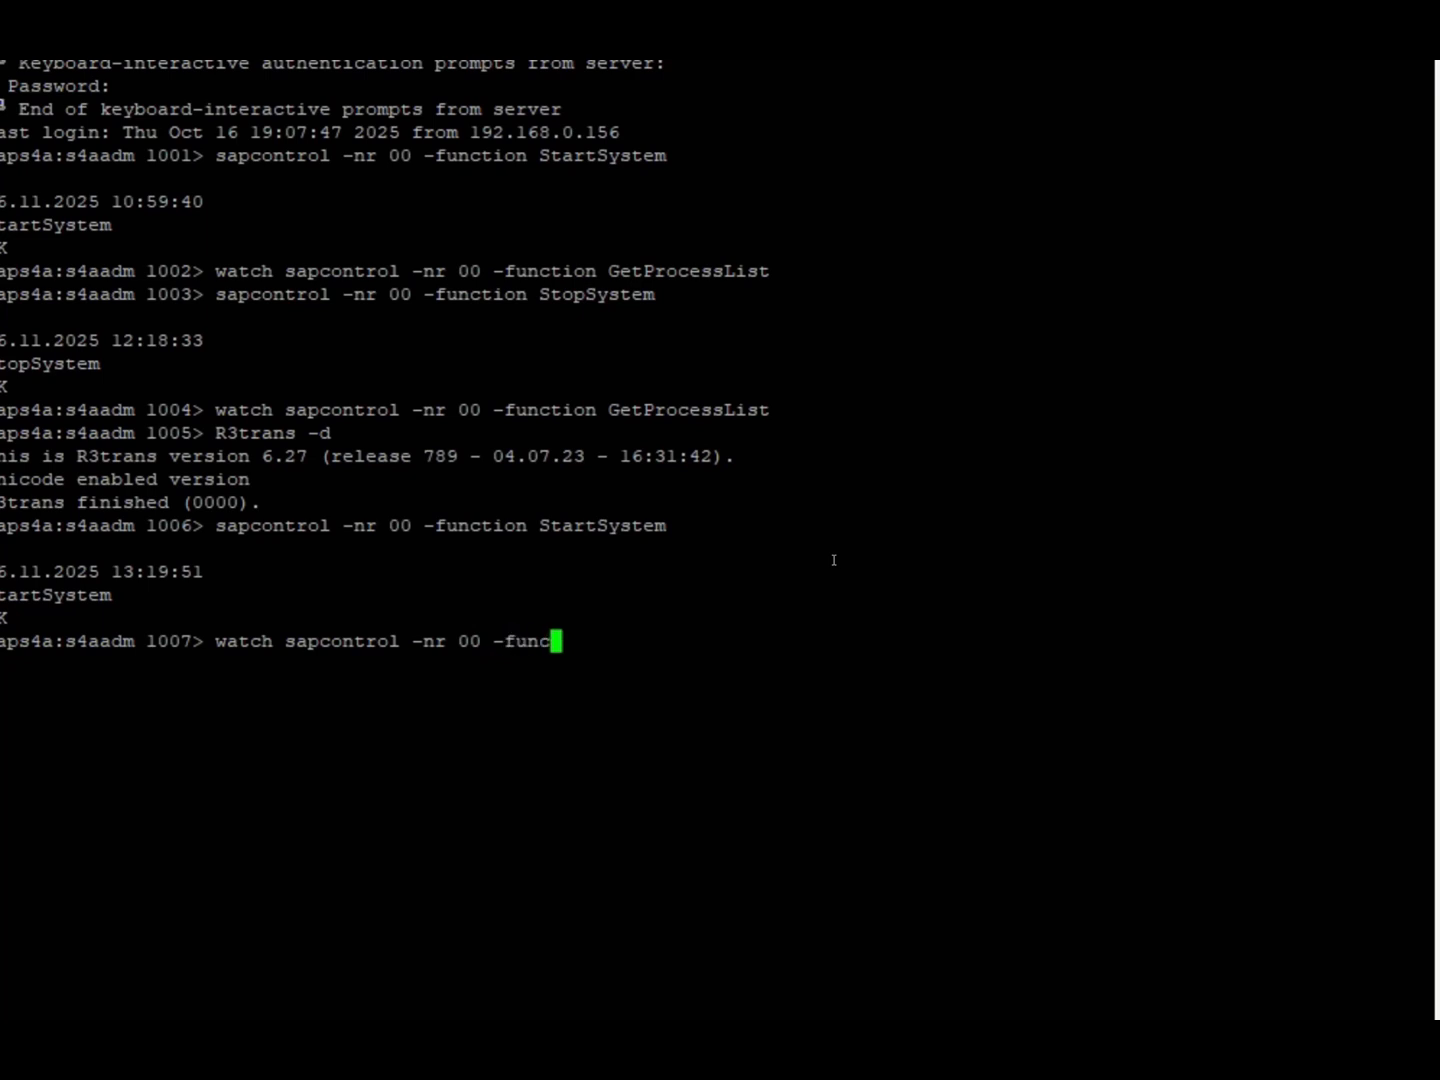
{"action": "type", "text": "GetProcessList"}
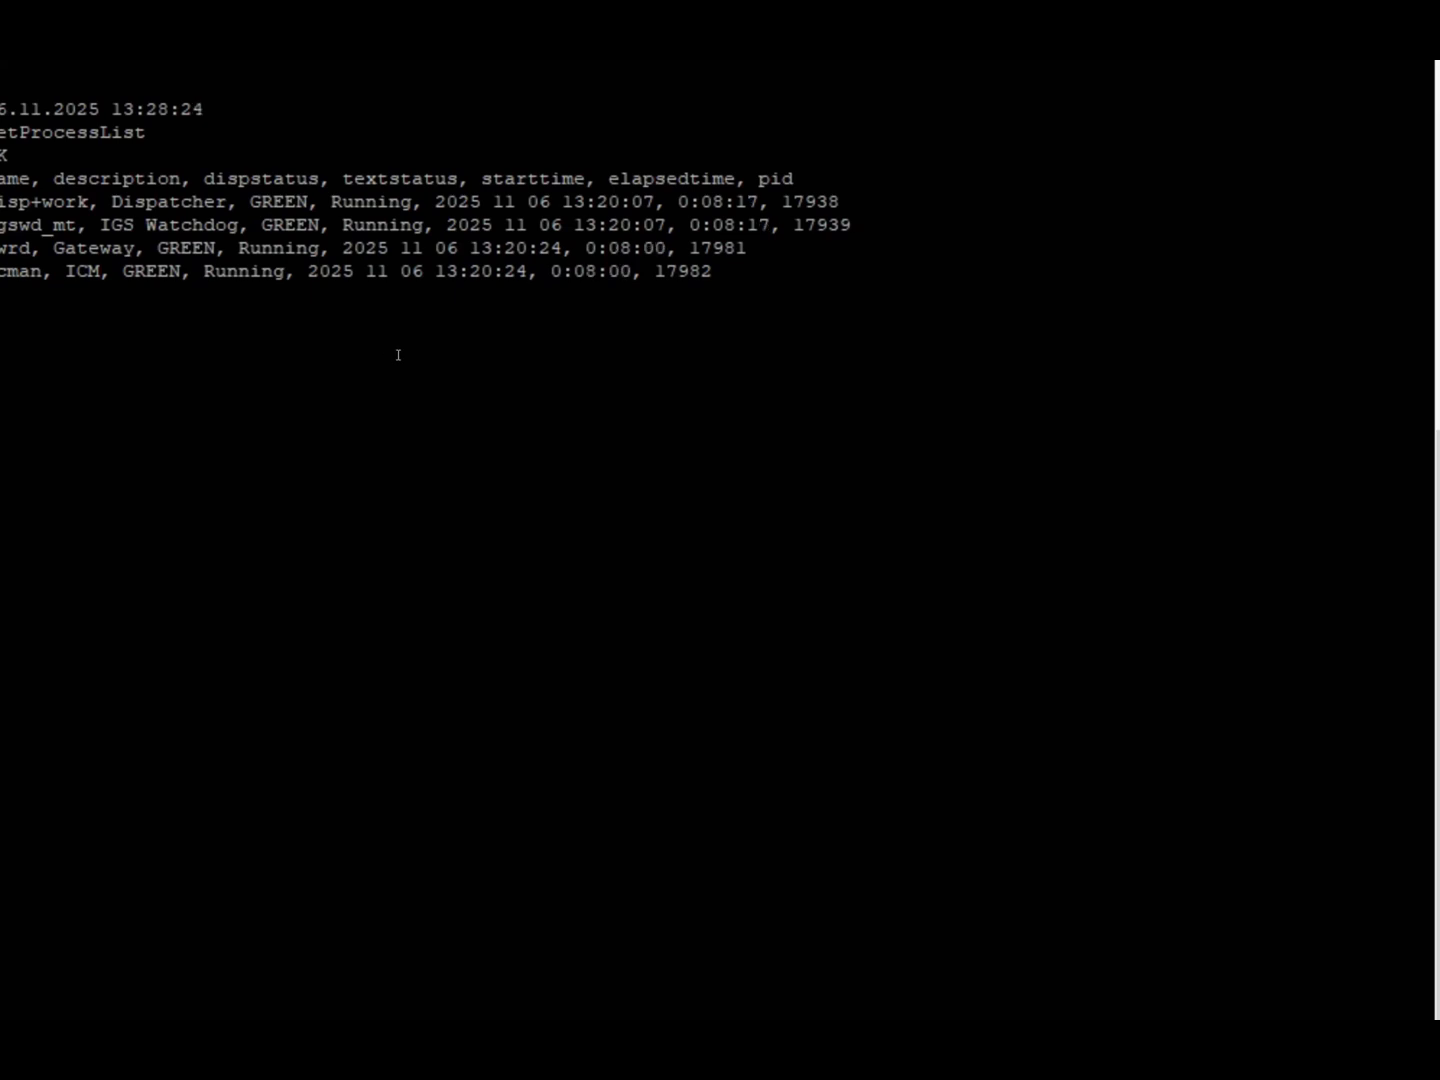
{"action": "key", "text": "ctrl+c"}
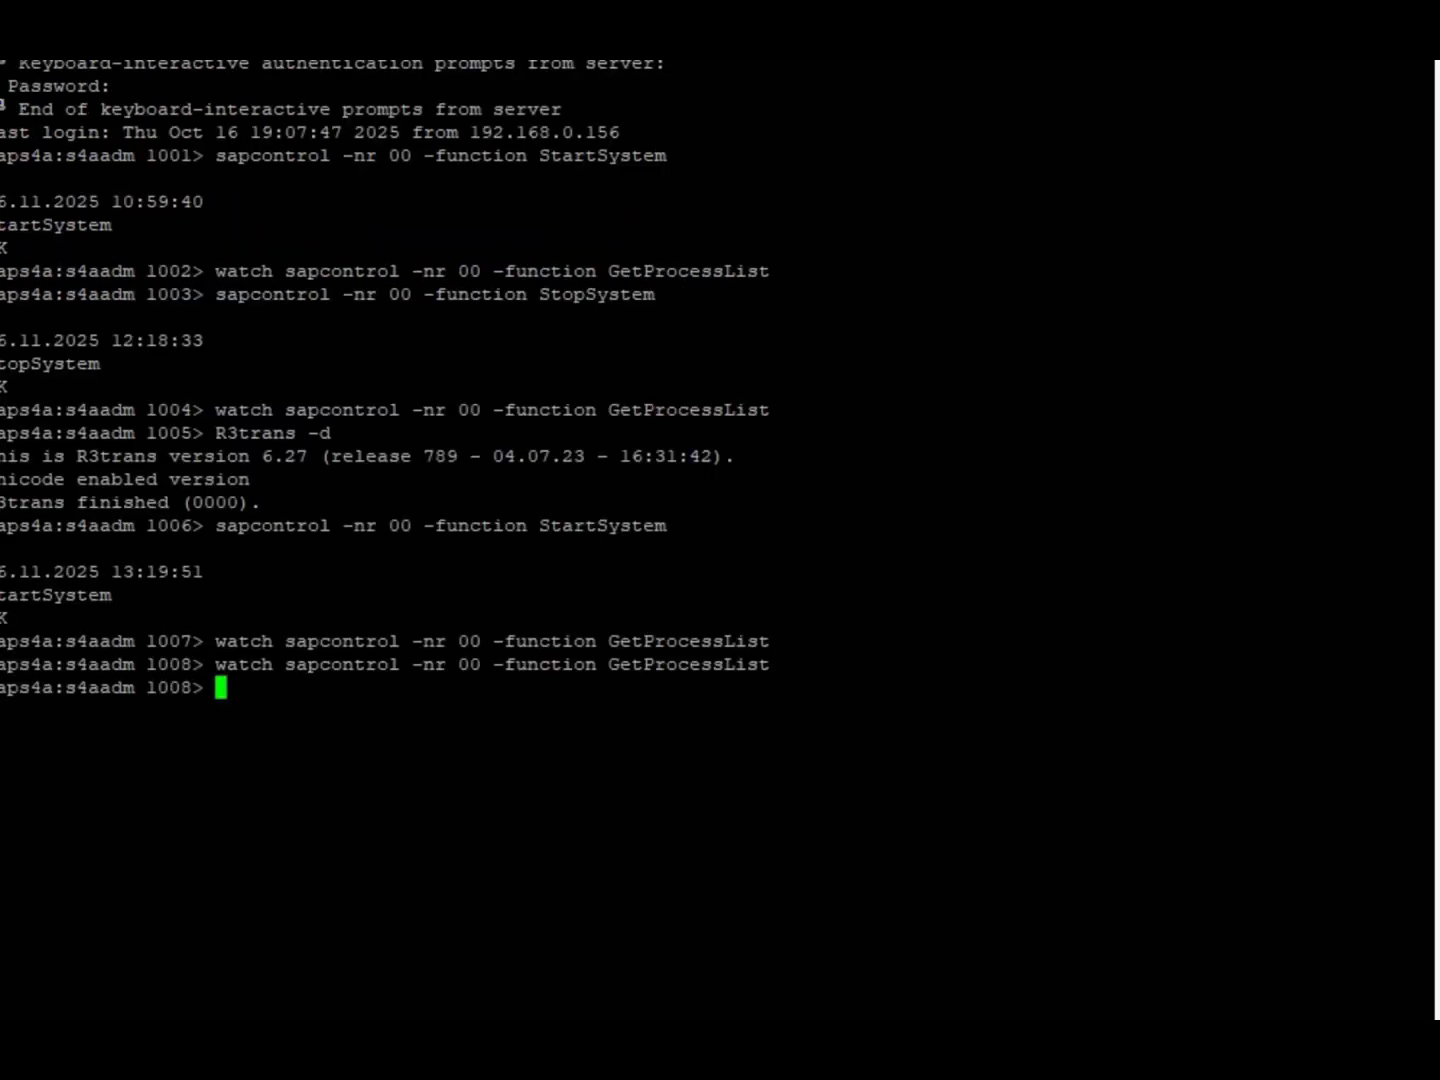
Switch to SAP Logon and open the saps4a system connection.
{"action": "key", "text": "alt+Tab"}
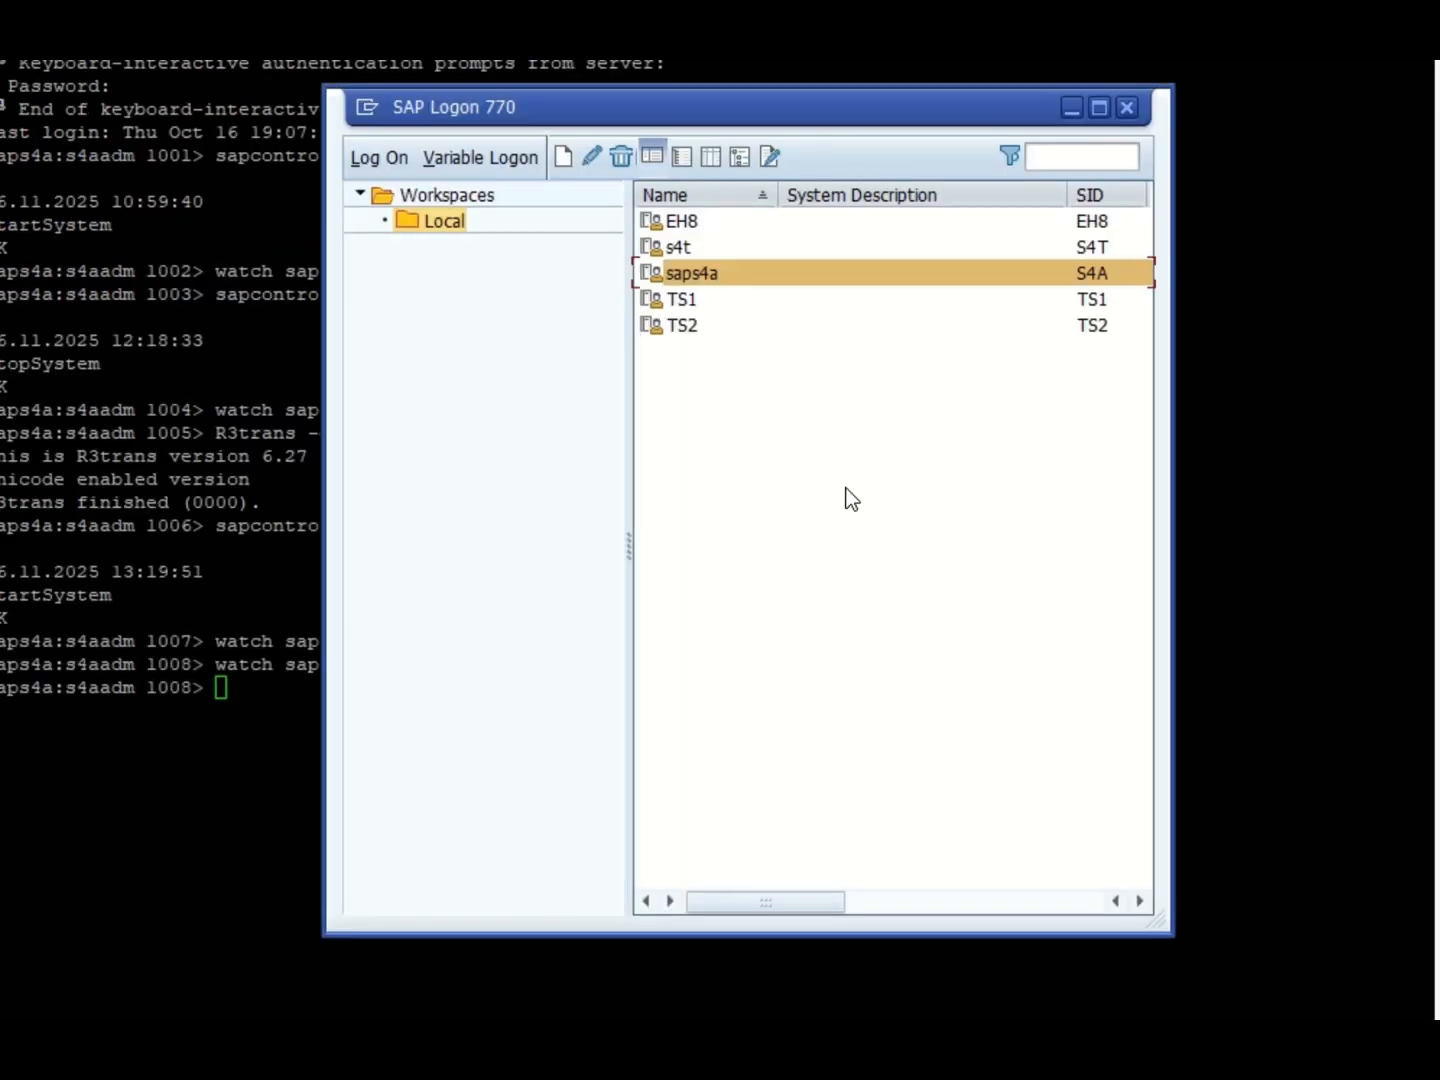
{"action": "double_click", "coordinate": [696, 282]}
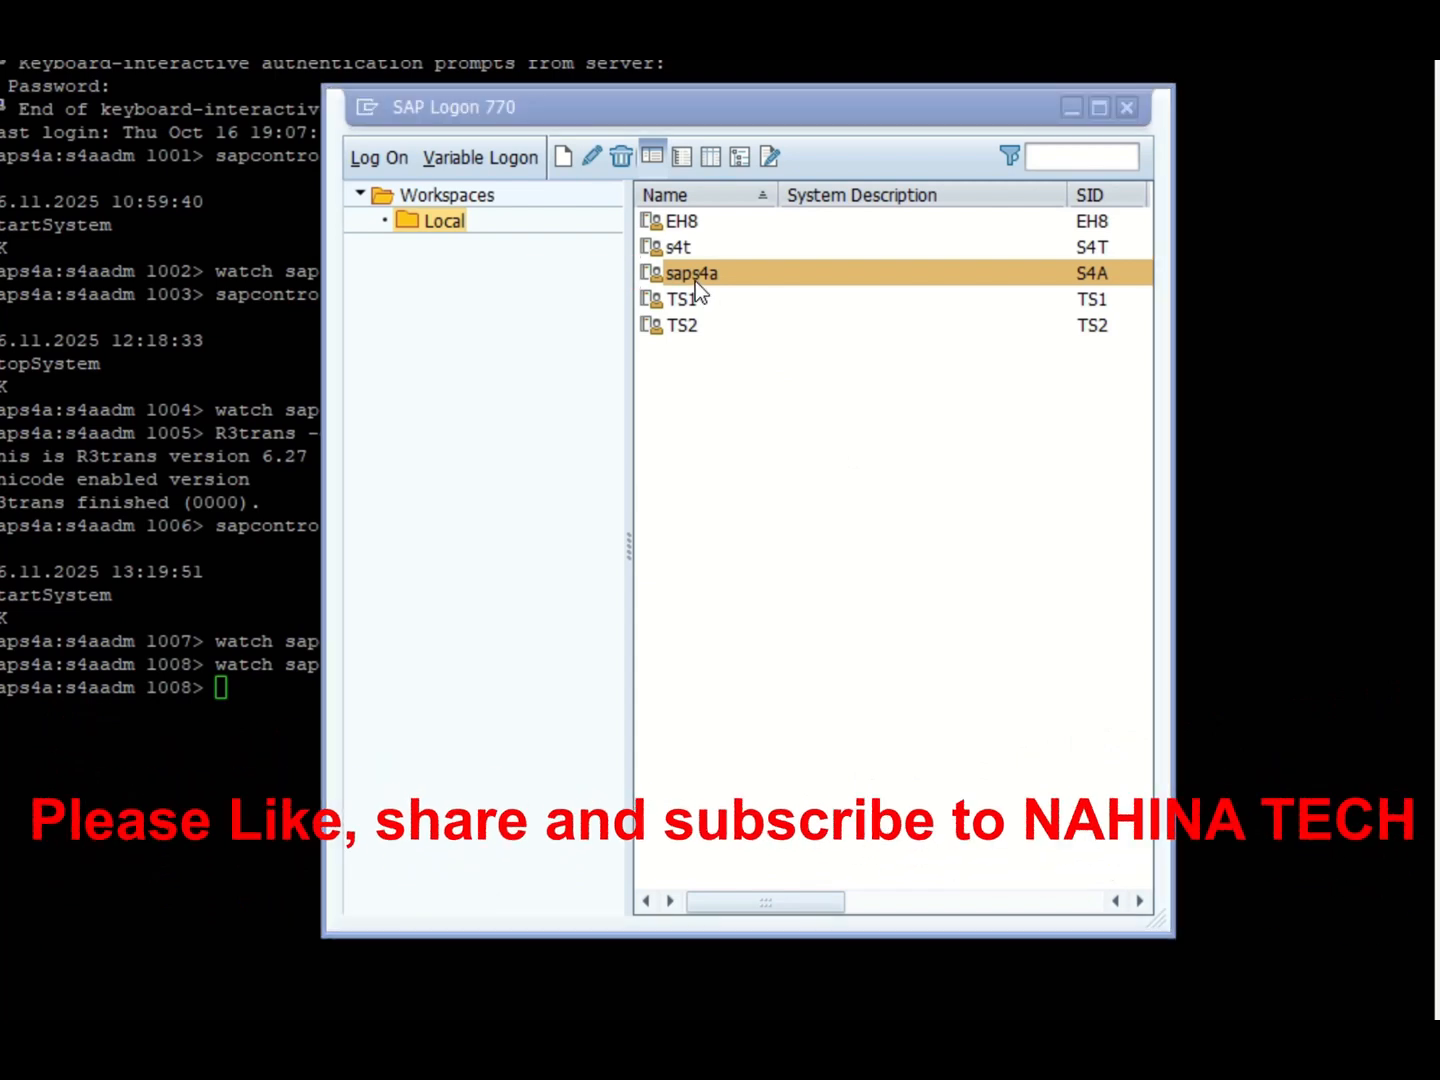